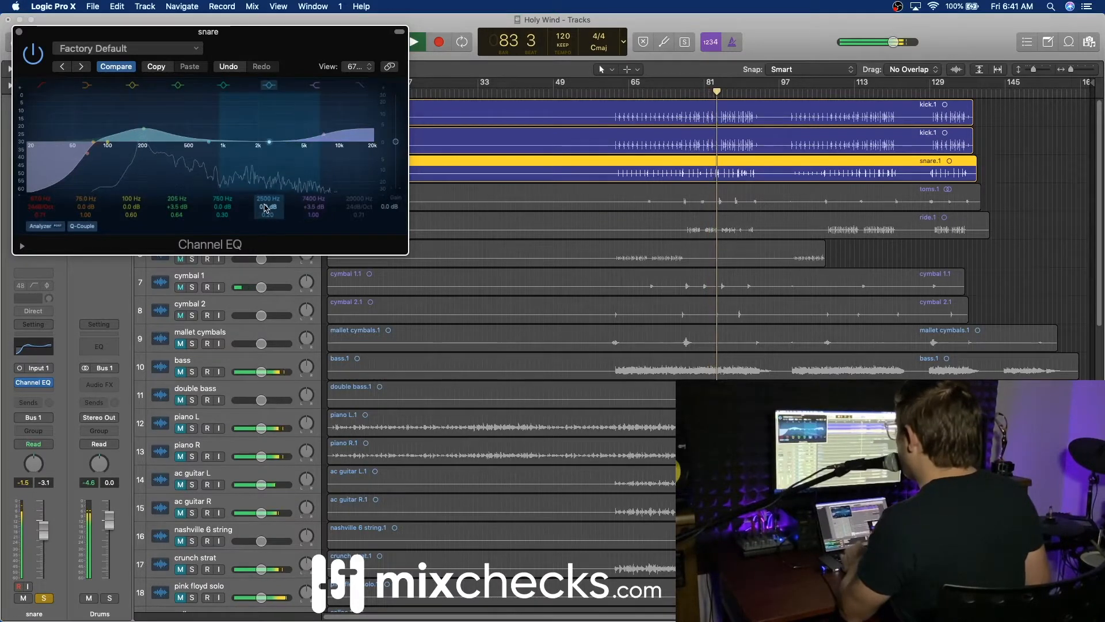
Step: Cut the snare EQ's 385 Hz band by 24 dB with a Q of 8.20, and loop about bars 77 to 92
mouse_move(270, 208)
left_mouse_down()
mouse_move(269, 173)
mouse_move(266, 221)
mouse_move(268, 200)
left_mouse_up()
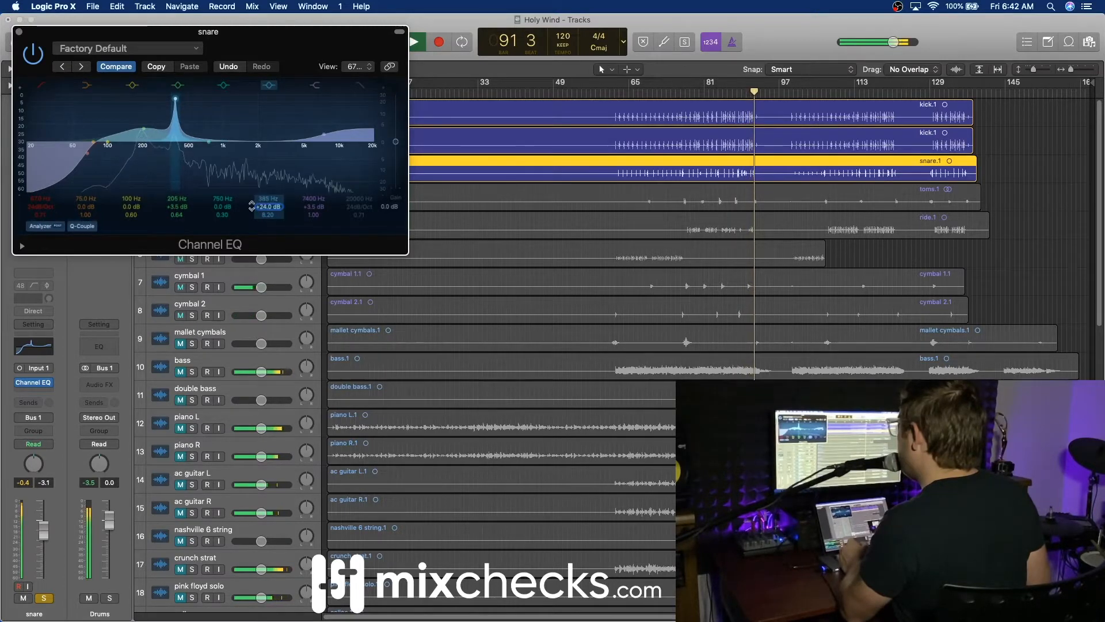
left_click_drag(266, 212, 267, 247)
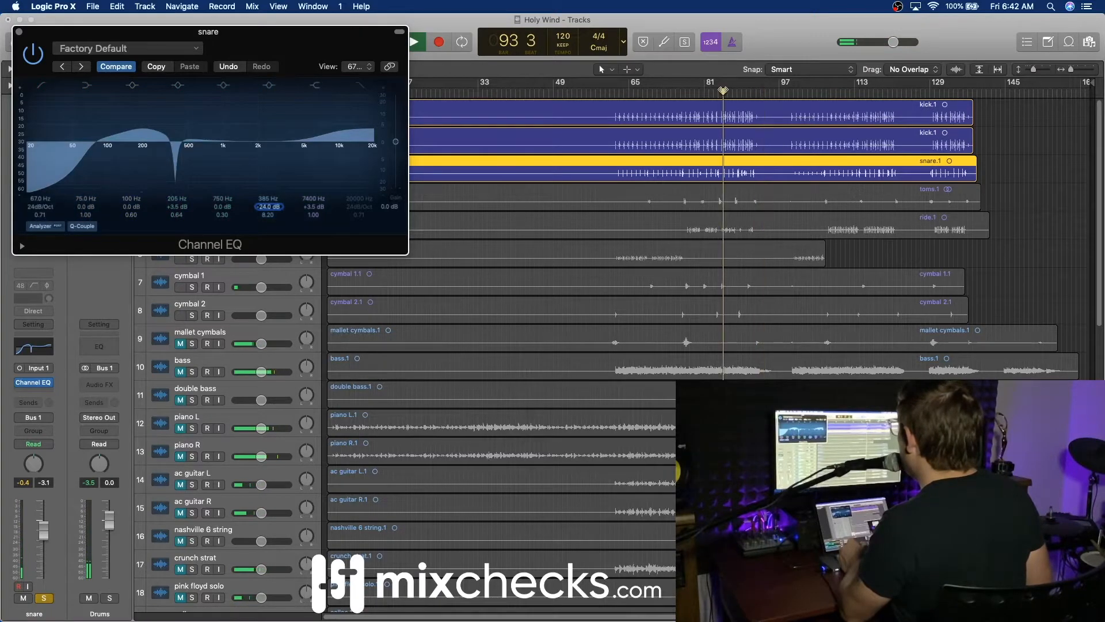
left_click_drag(686, 86, 753, 90)
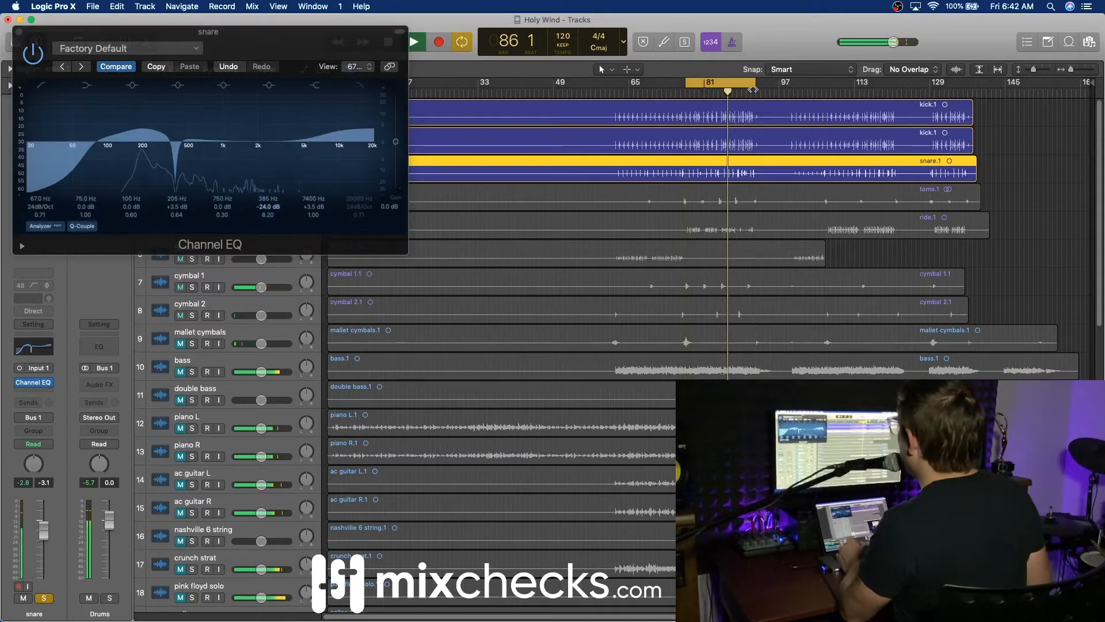
left_click(19, 32)
Step: Insert the Steven Slate Trigger 2 plug-in after the Channel EQ on the snare track
mouse_move(37, 387)
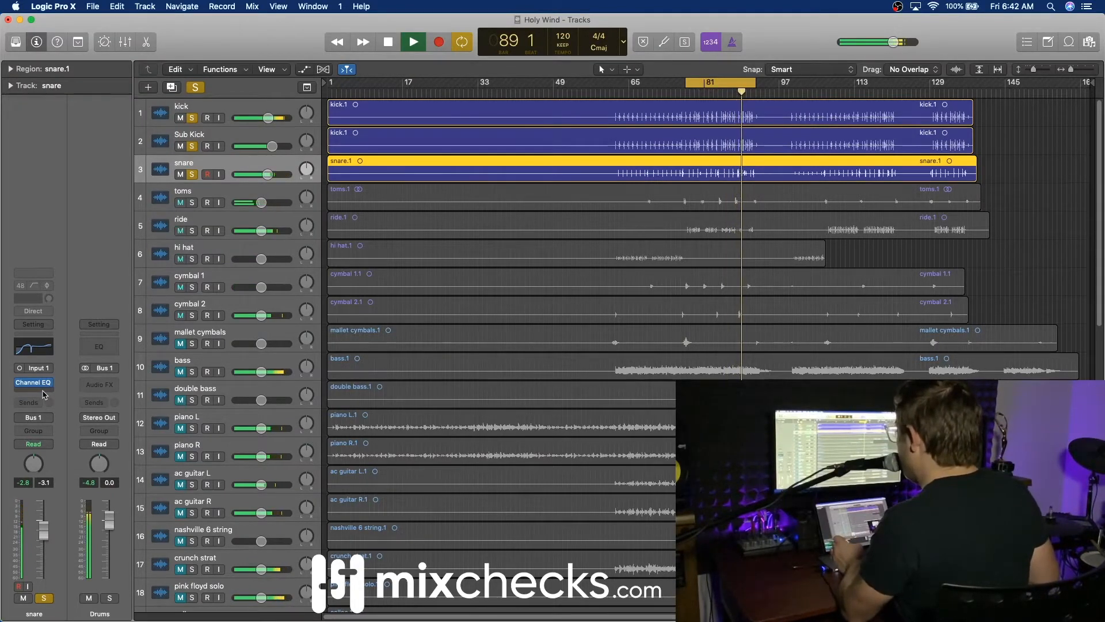
left_click(42, 384)
mouse_move(68, 604)
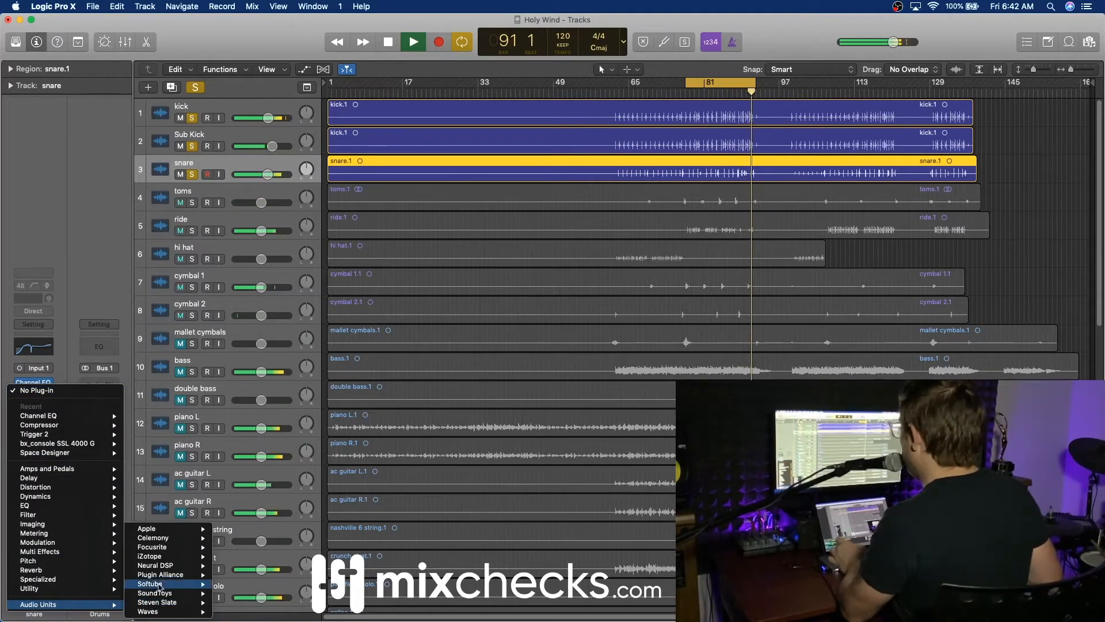
mouse_move(198, 604)
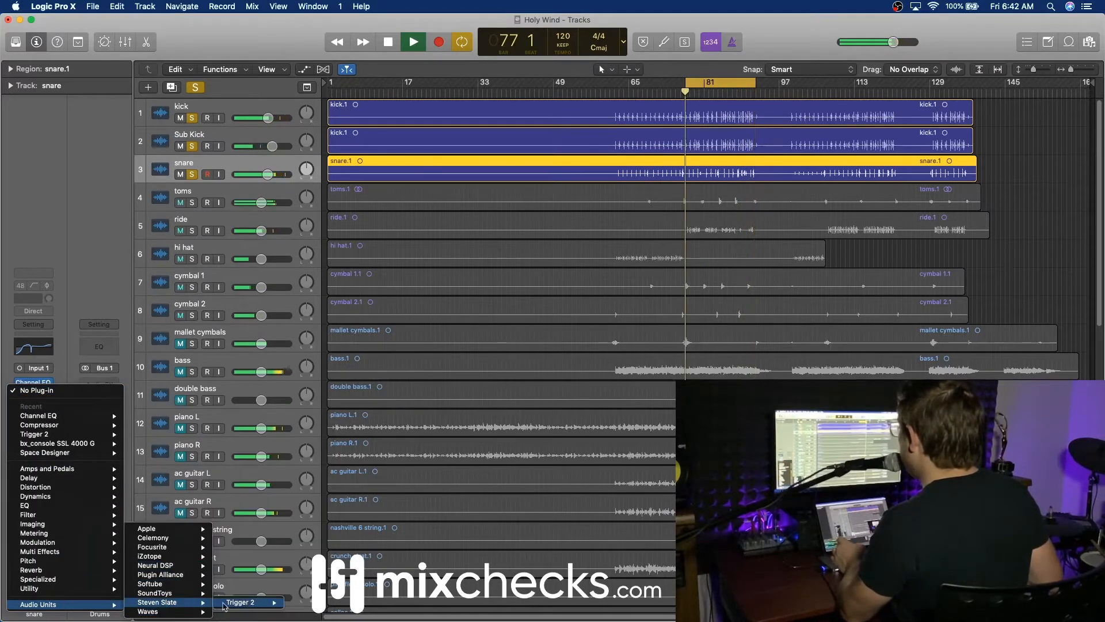
left_click(240, 602)
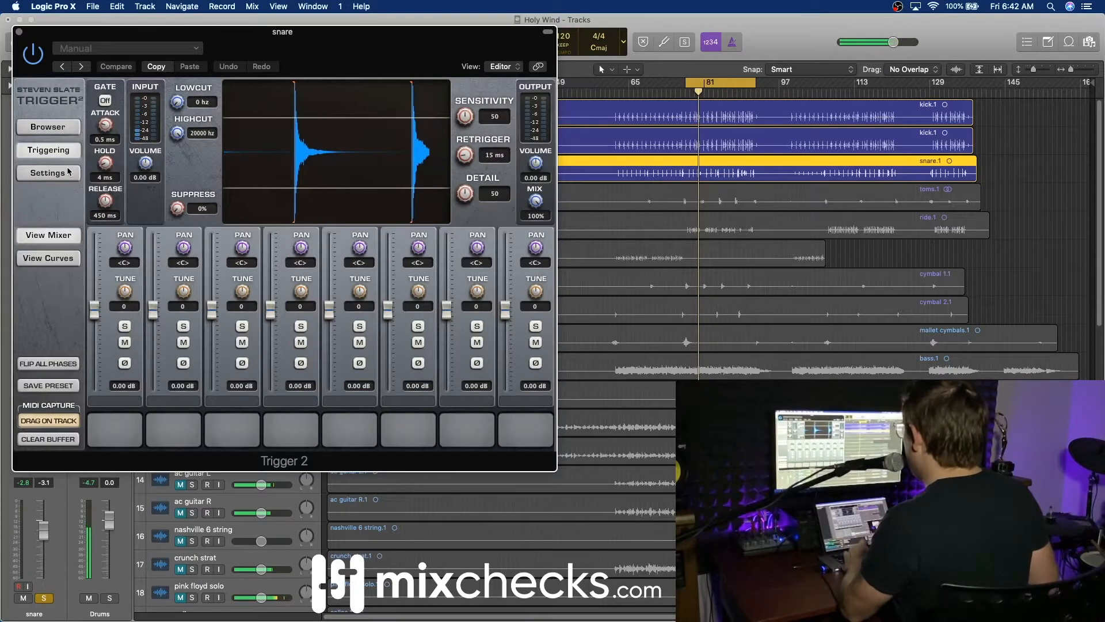
Step: Load the SlateSnare Z1 and SlateSnare Z3 samples into Trigger 2's first two slots and return to the triggering view
left_click(63, 134)
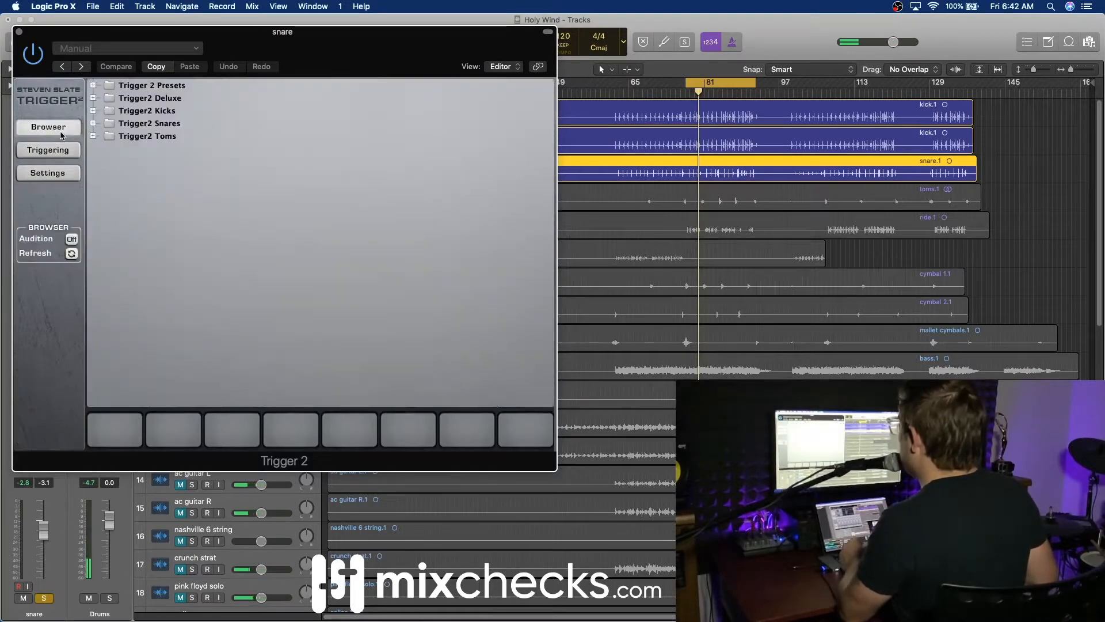
left_click(94, 124)
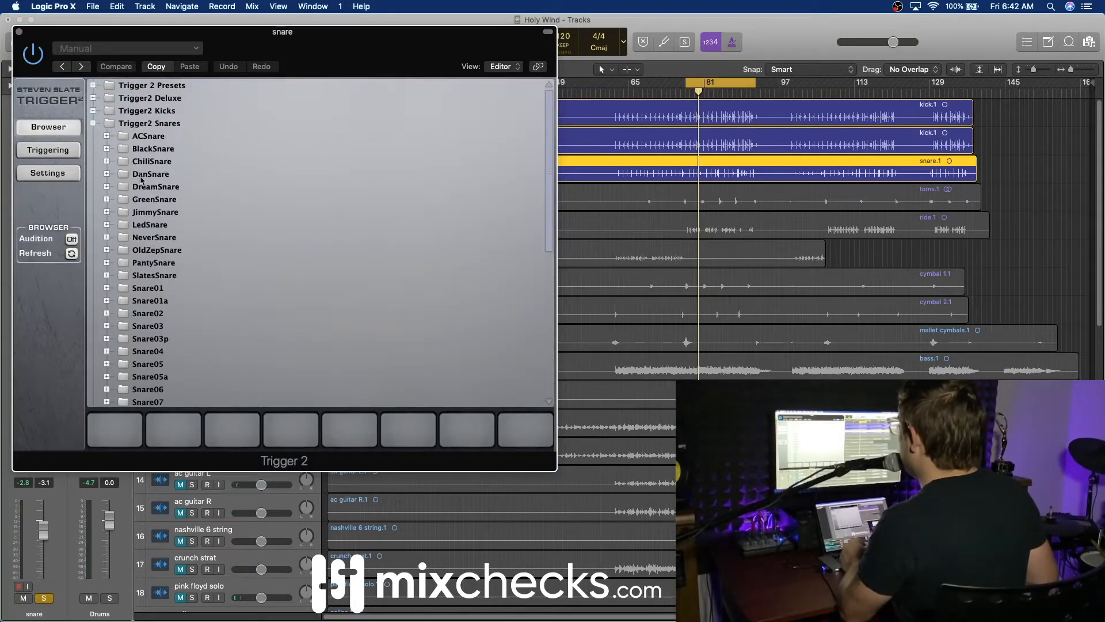
scroll(169, 275, "down", 8)
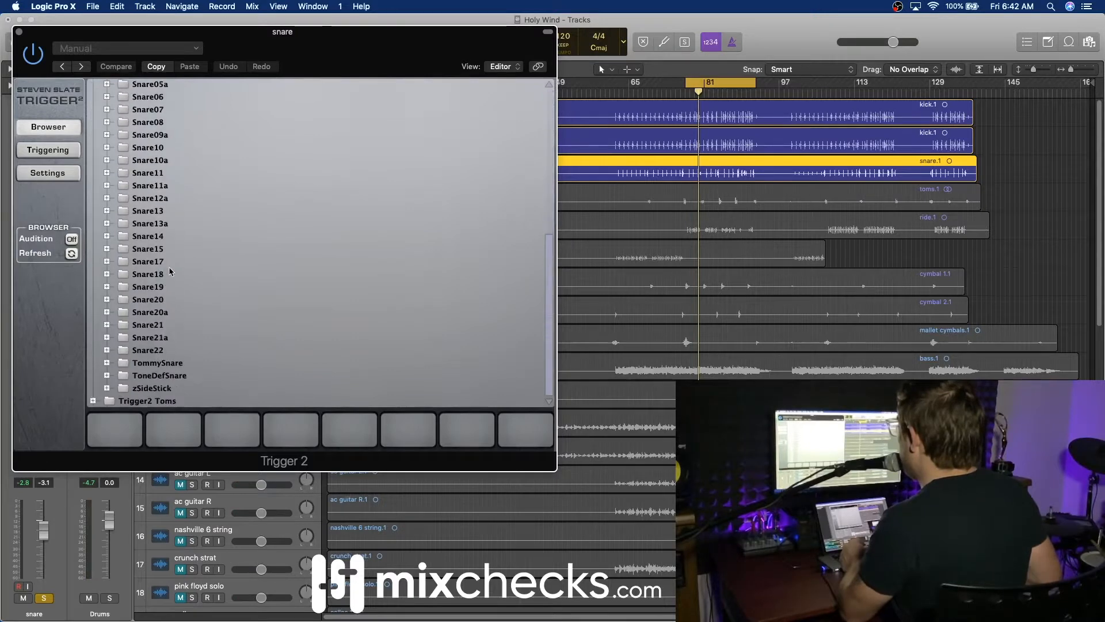
scroll(169, 275, "up", 5)
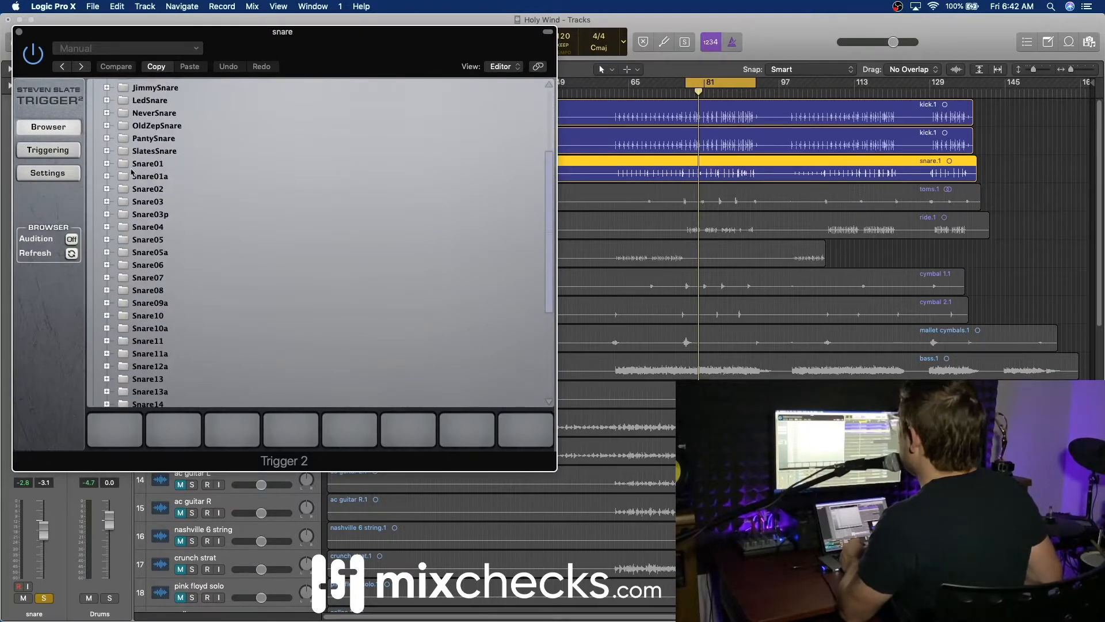
left_click(108, 152)
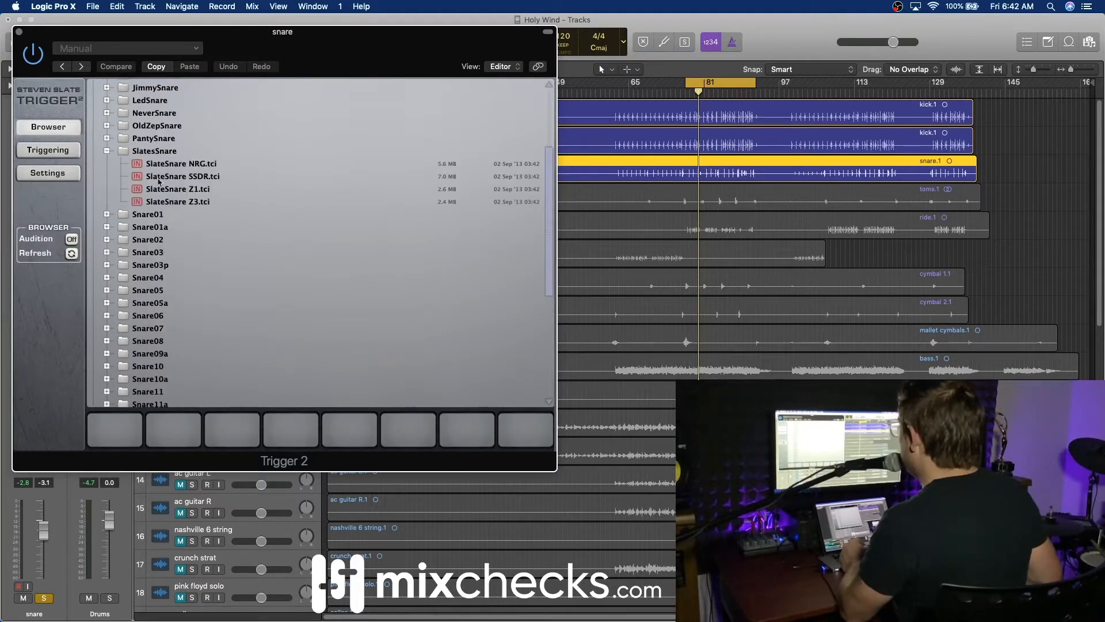
double_click(177, 190)
scroll(184, 230, "down", 1)
left_click_drag(188, 198, 162, 439)
left_click(107, 143)
left_click(74, 148)
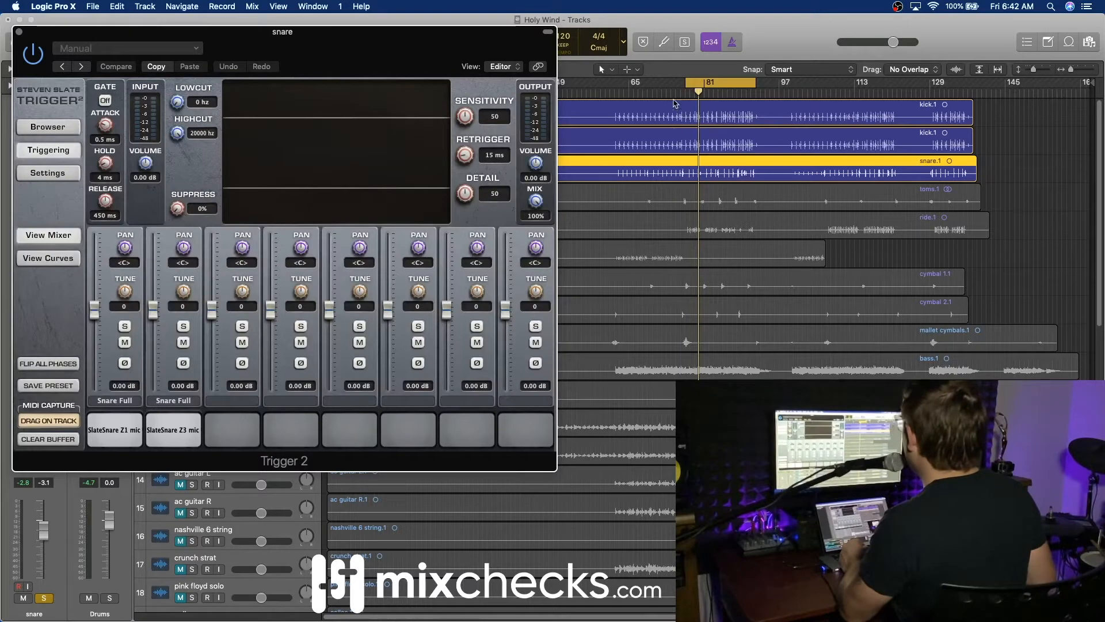
Step: During playback, set Trigger 2's input volume to -2.20 dB and detail to 41, and lower its mix amount
key("space")
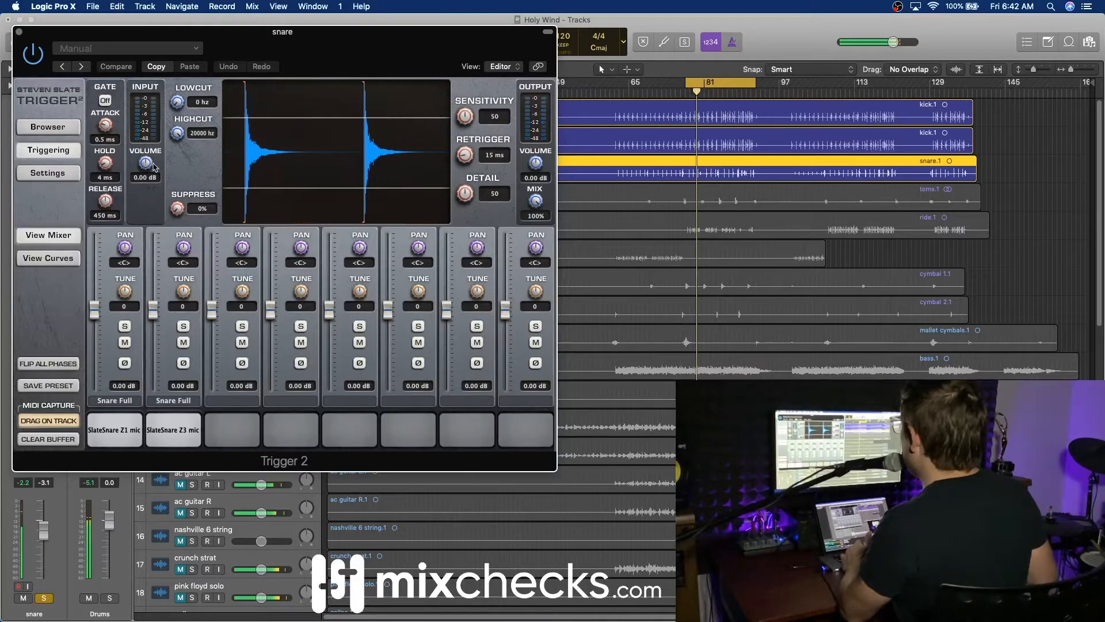
mouse_move(148, 164)
left_mouse_down()
mouse_move(156, 185)
mouse_move(151, 173)
left_mouse_up()
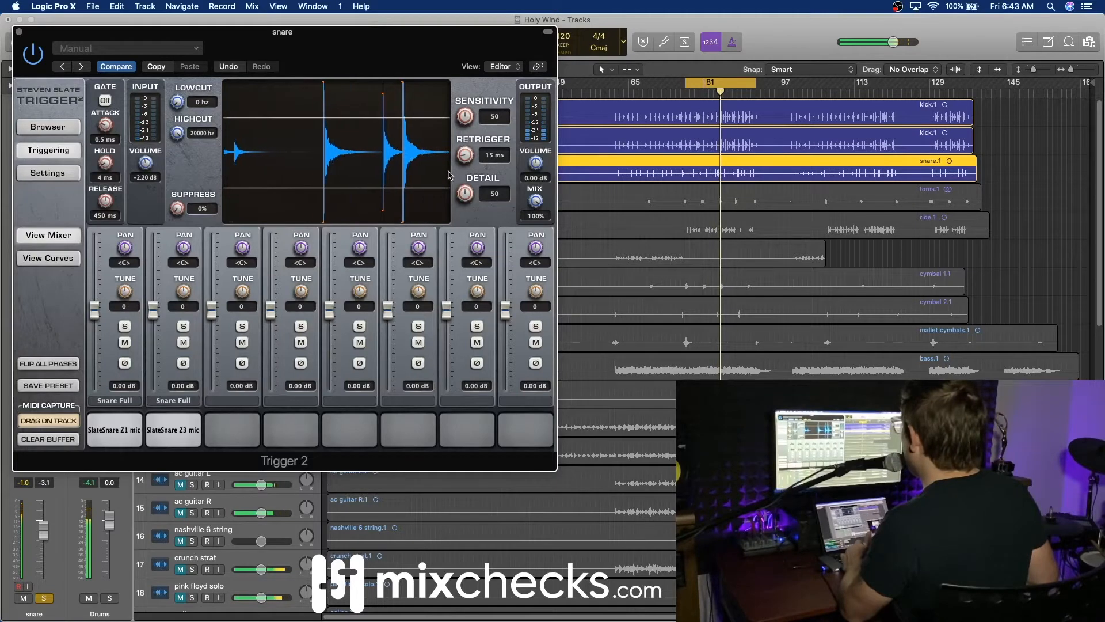
left_click_drag(465, 194, 470, 211)
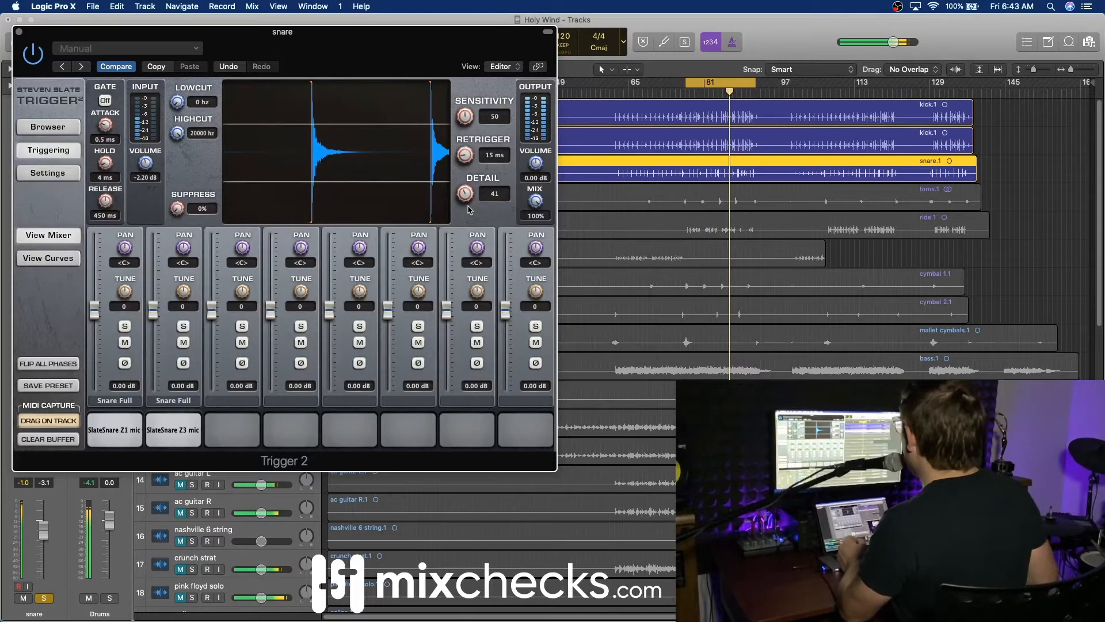
left_click_drag(536, 201, 539, 251)
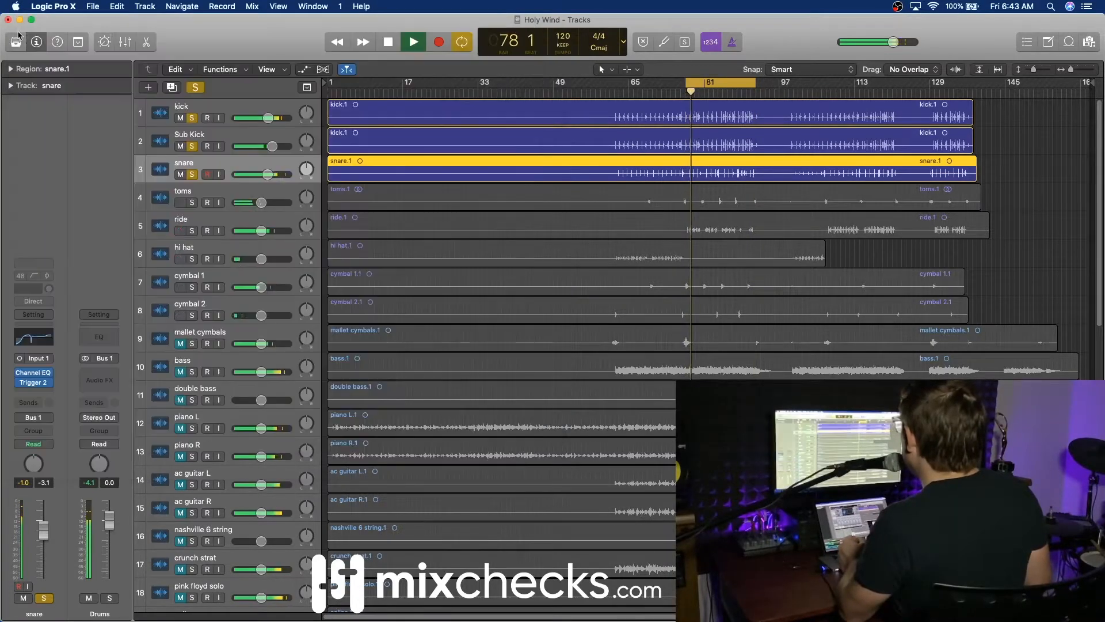
left_click(19, 33)
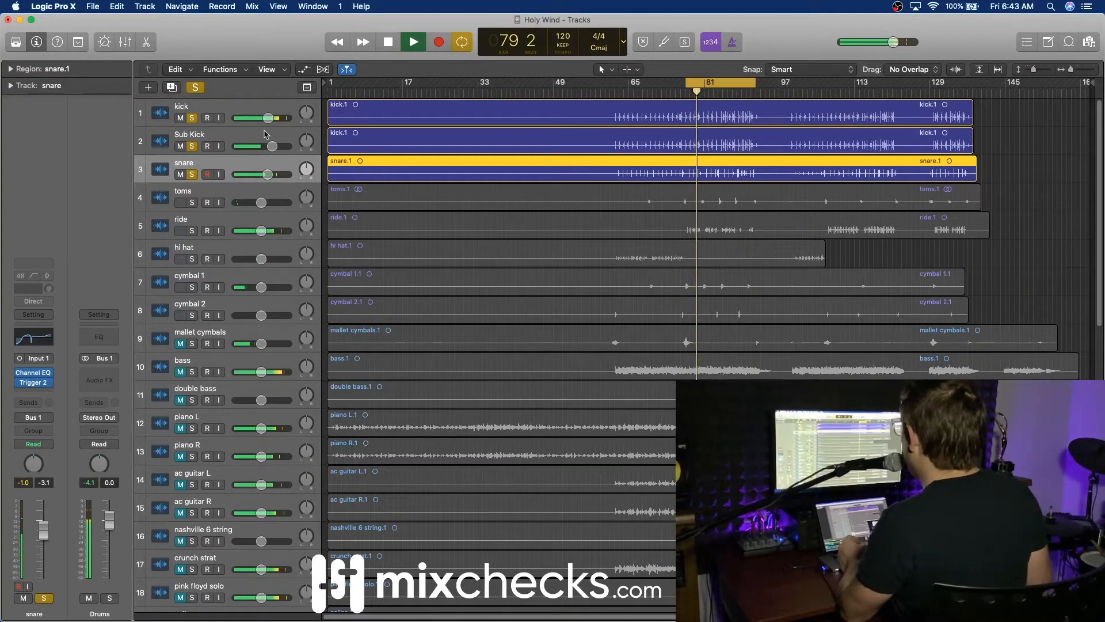
Step: Lower the kick level slightly and set the Sub Kick EQ's low bell band to 49.5 Hz, +6.5 dB and Q 1.80
mouse_move(269, 119)
left_mouse_down()
mouse_move(235, 118)
mouse_move(265, 118)
left_mouse_up()
left_click(226, 136)
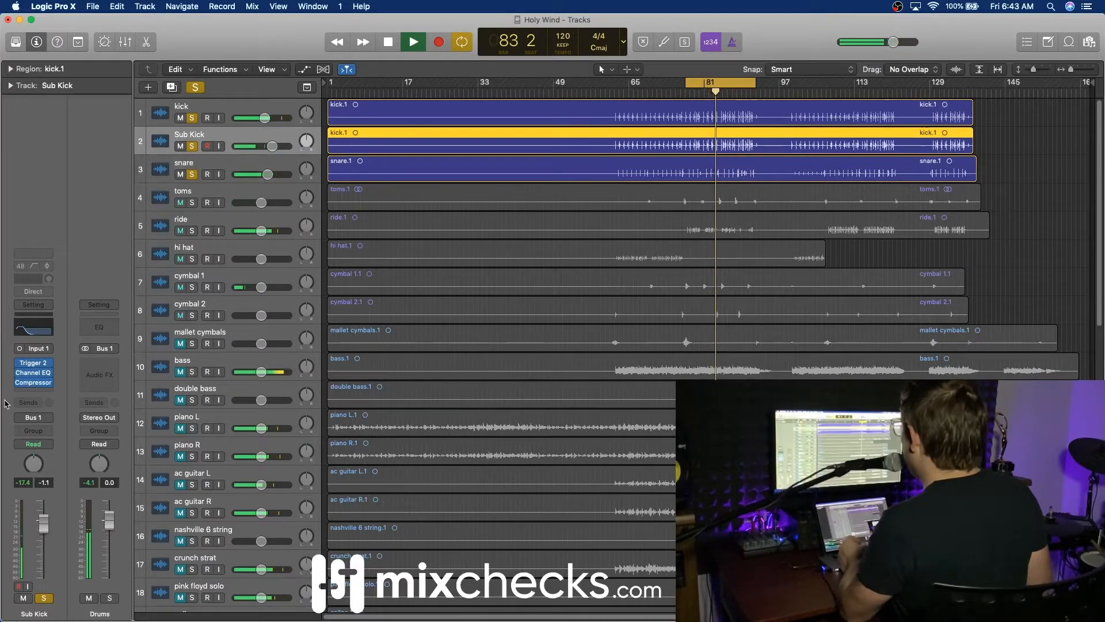
left_click(34, 373)
left_click_drag(132, 199, 129, 197)
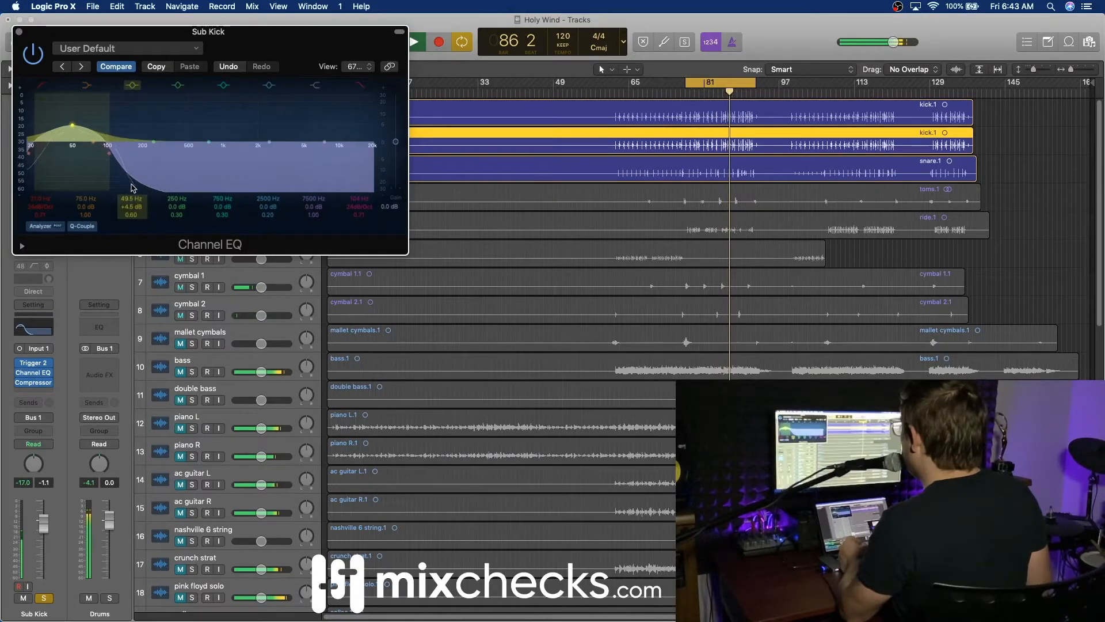
left_click_drag(131, 215, 133, 219)
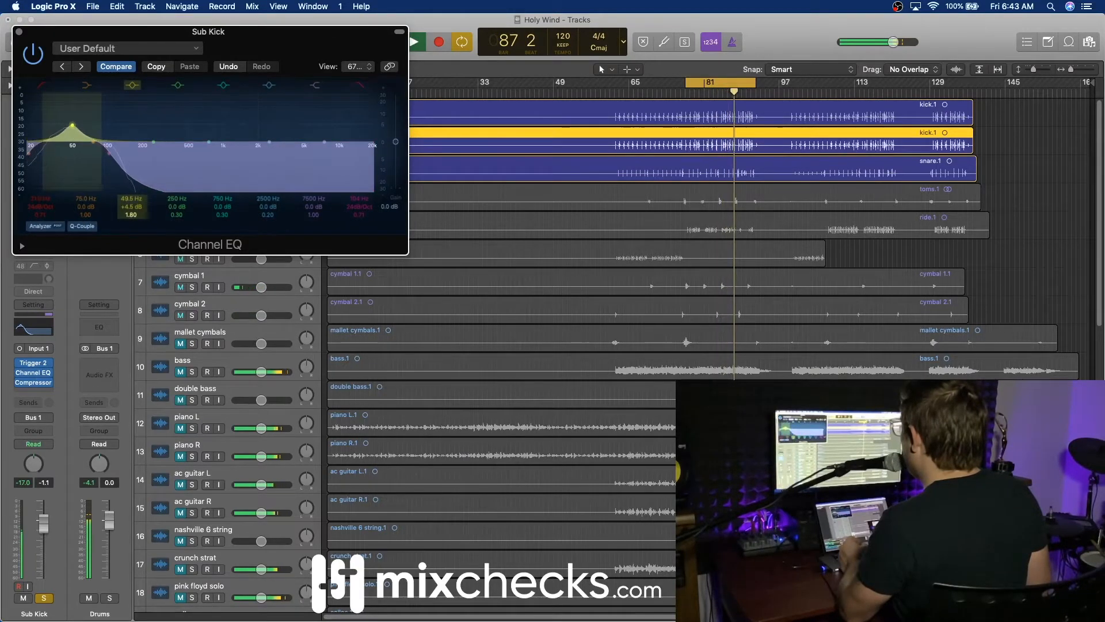
left_click_drag(133, 207, 139, 201)
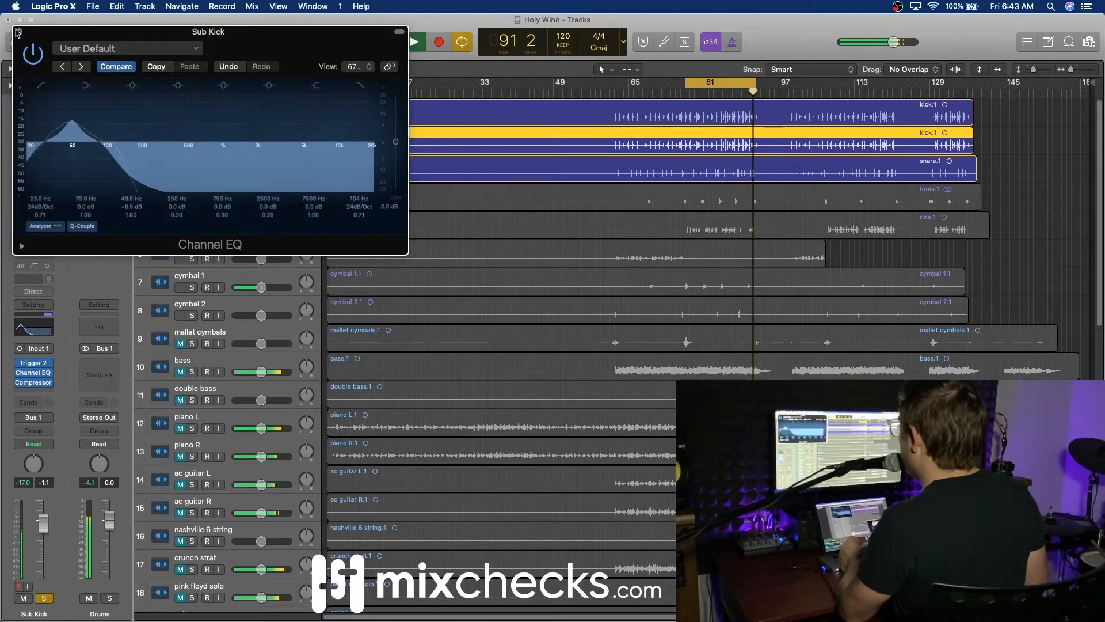
key("super+w")
Step: Lower the Sub Kick level to -3.3 dB and show the mixer with the kick and Sub Kick channels selected
left_click_drag(272, 146, 266, 146)
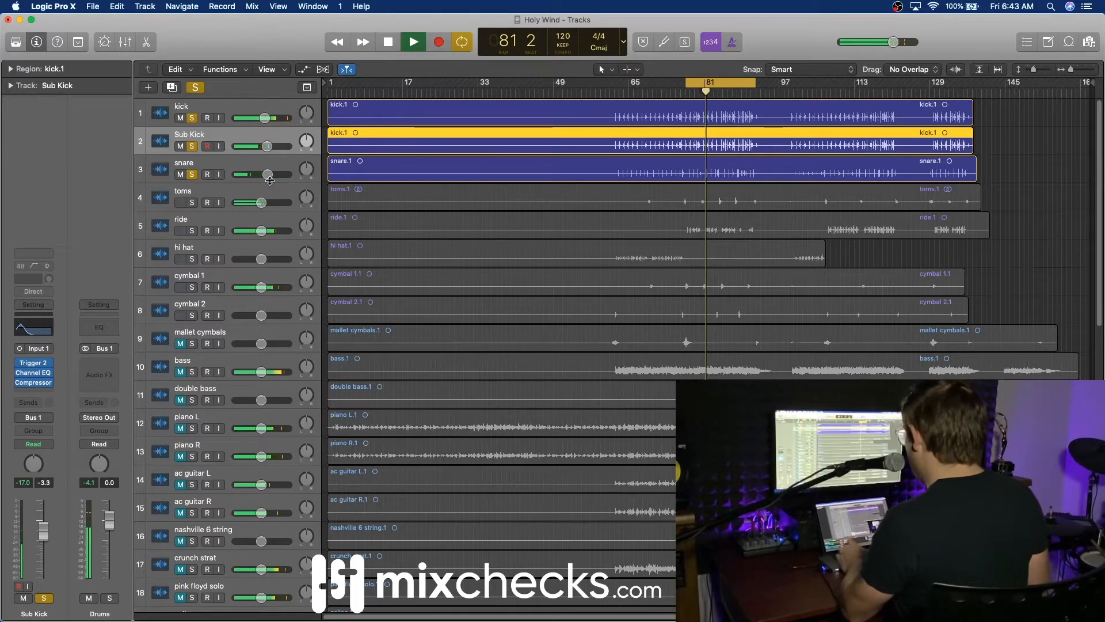
key("x")
key("Up")
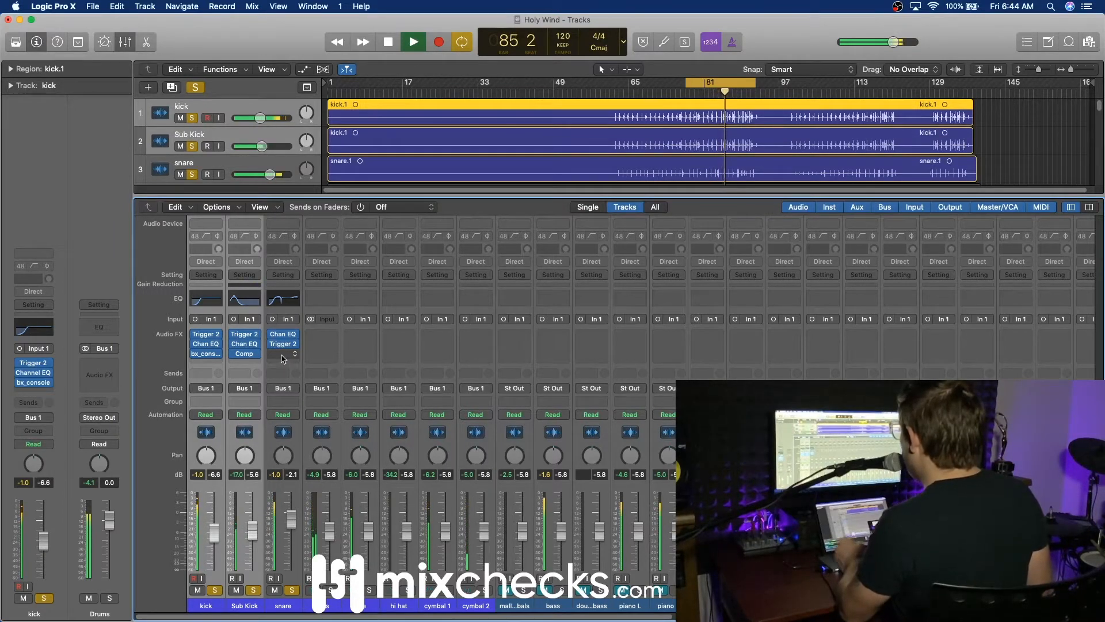
Step: Insert the mono bx_console SSL 4000 G plug-in after Trigger 2 on the snare channel
left_click(282, 355)
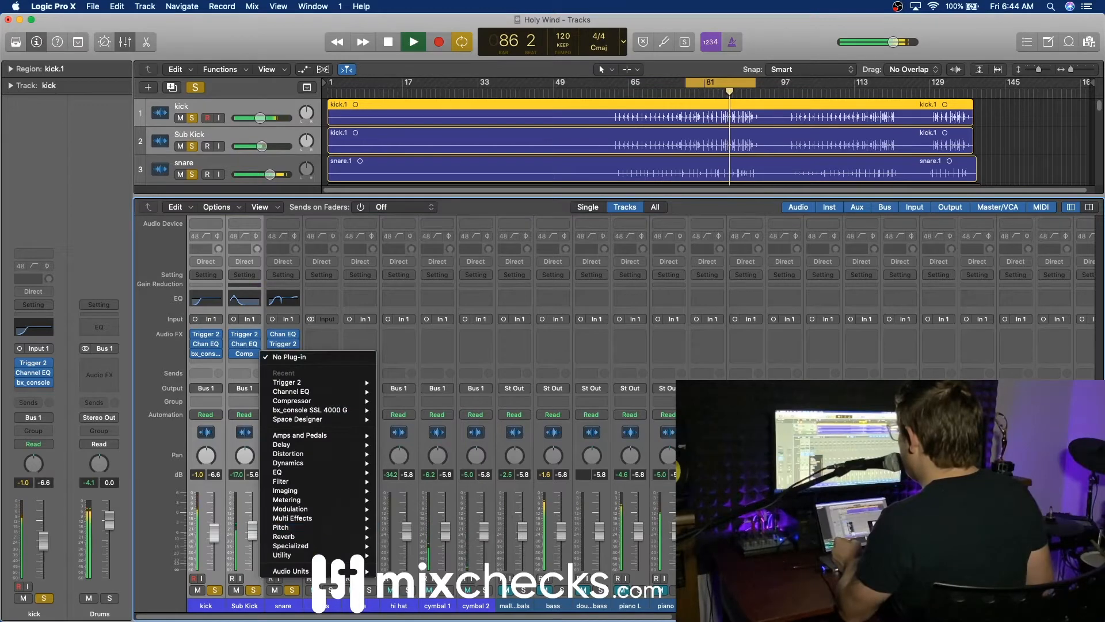
mouse_move(357, 571)
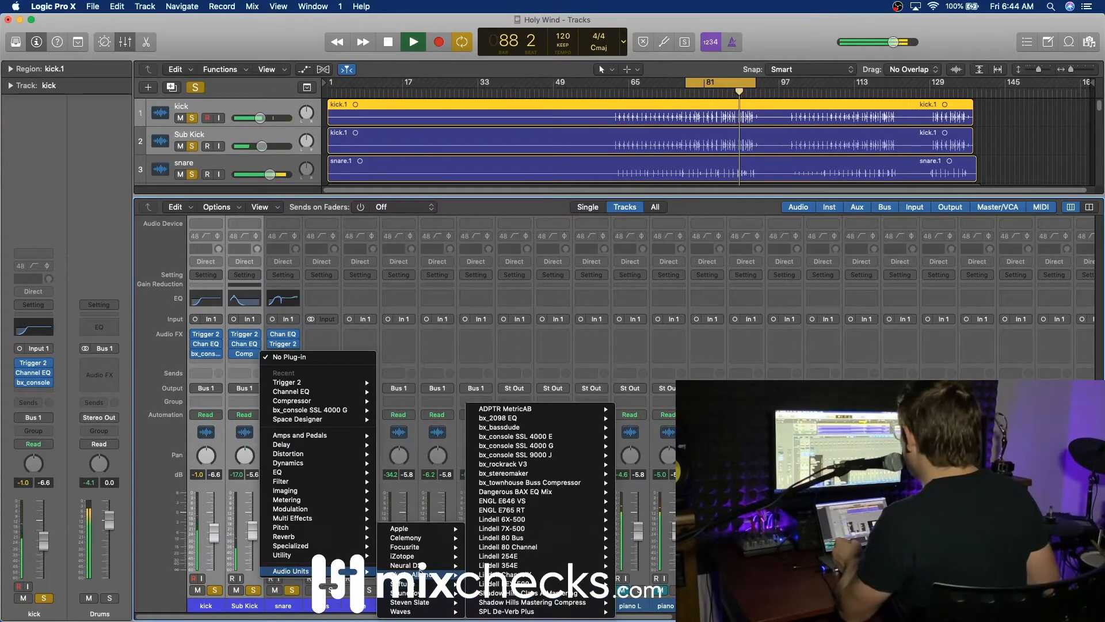
mouse_move(428, 605)
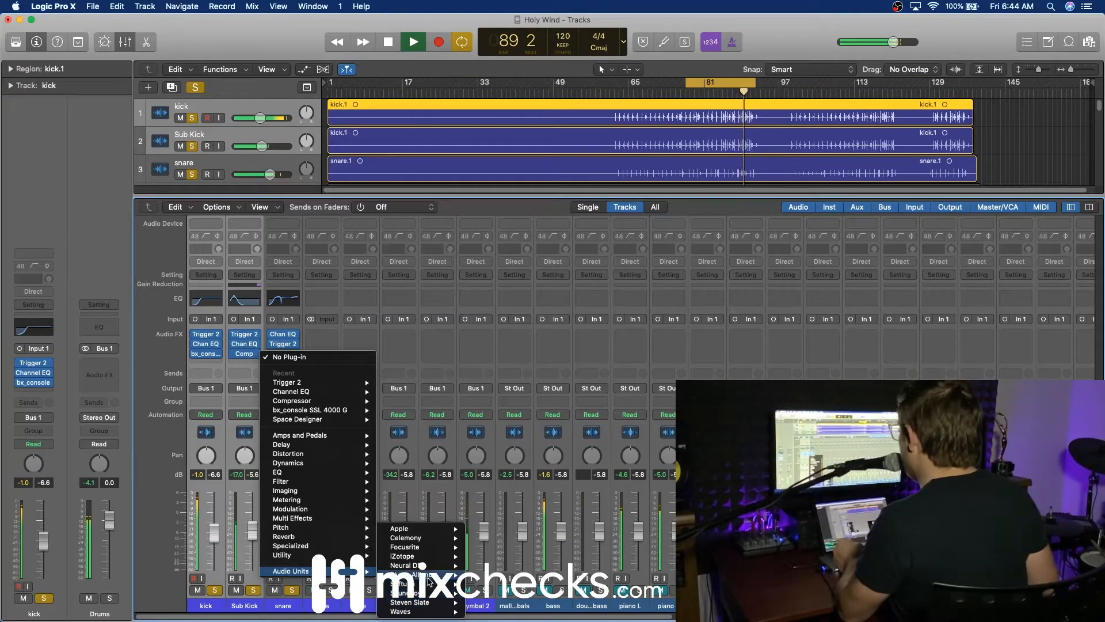
mouse_move(412, 575)
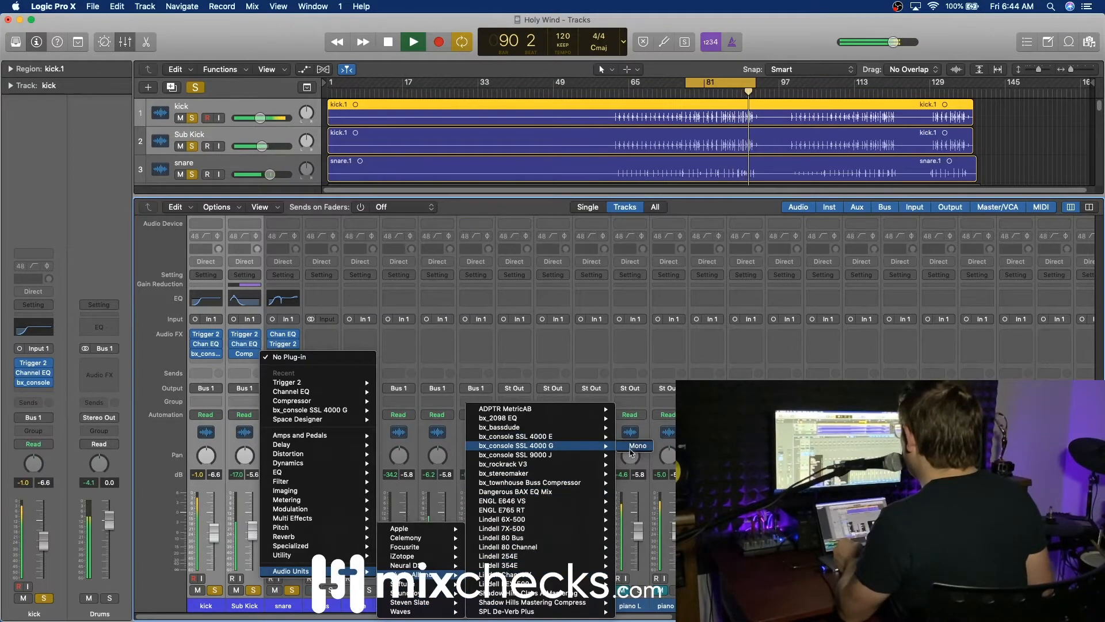
left_click(631, 449)
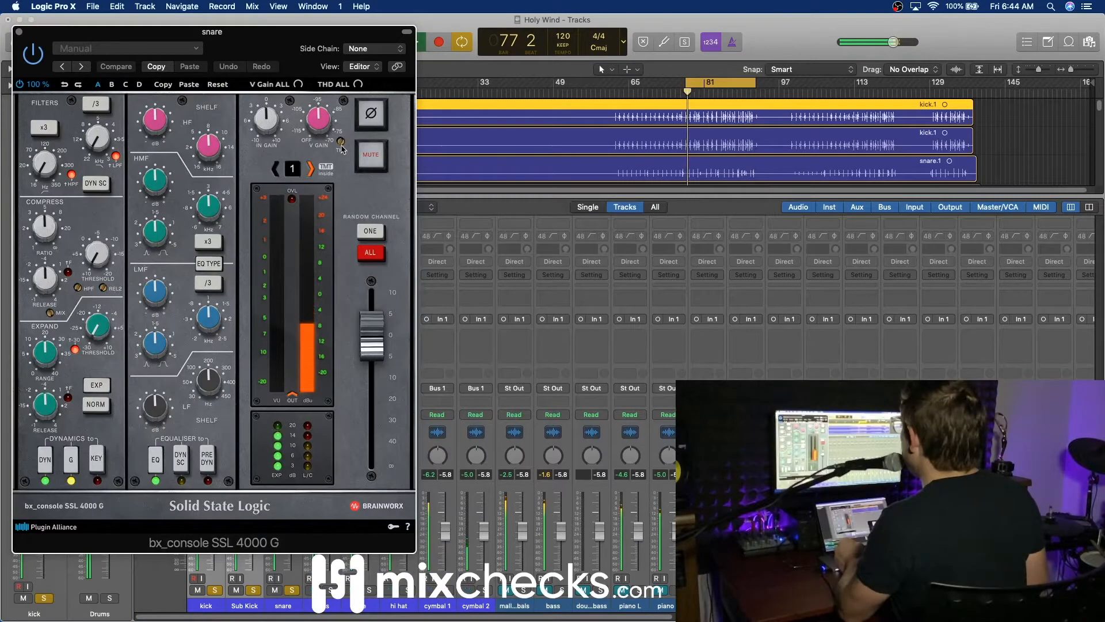
Step: Switch the snare console plug-in's expander to gate mode and adjust the gate threshold and the compressor's ratio and threshold
left_click(107, 390)
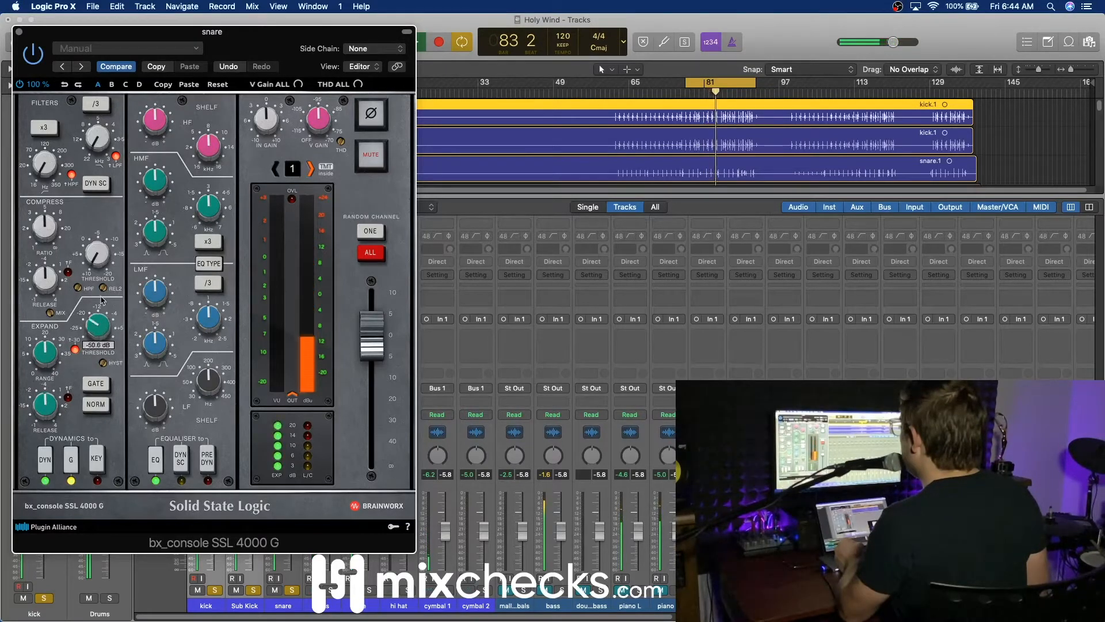
left_click_drag(101, 300, 102, 299)
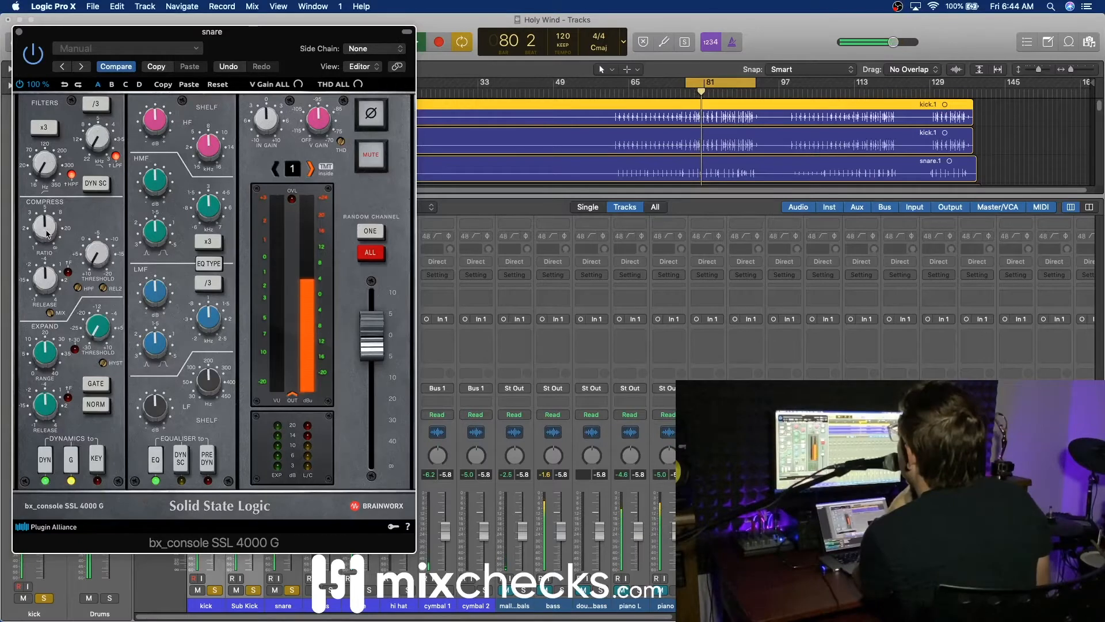
mouse_move(96, 254)
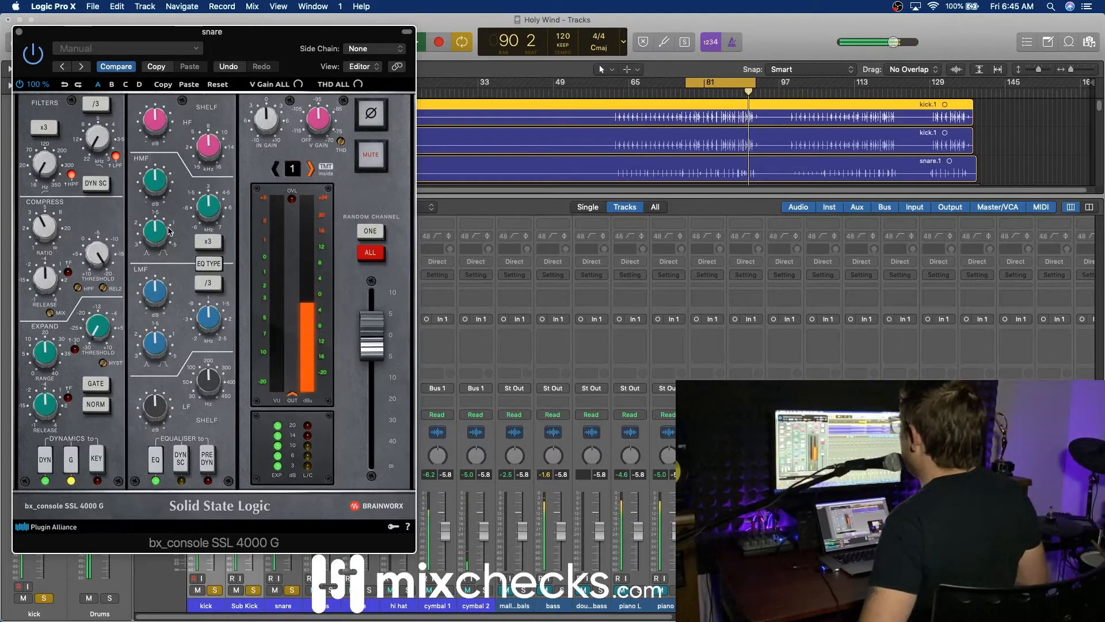
left_click(19, 34)
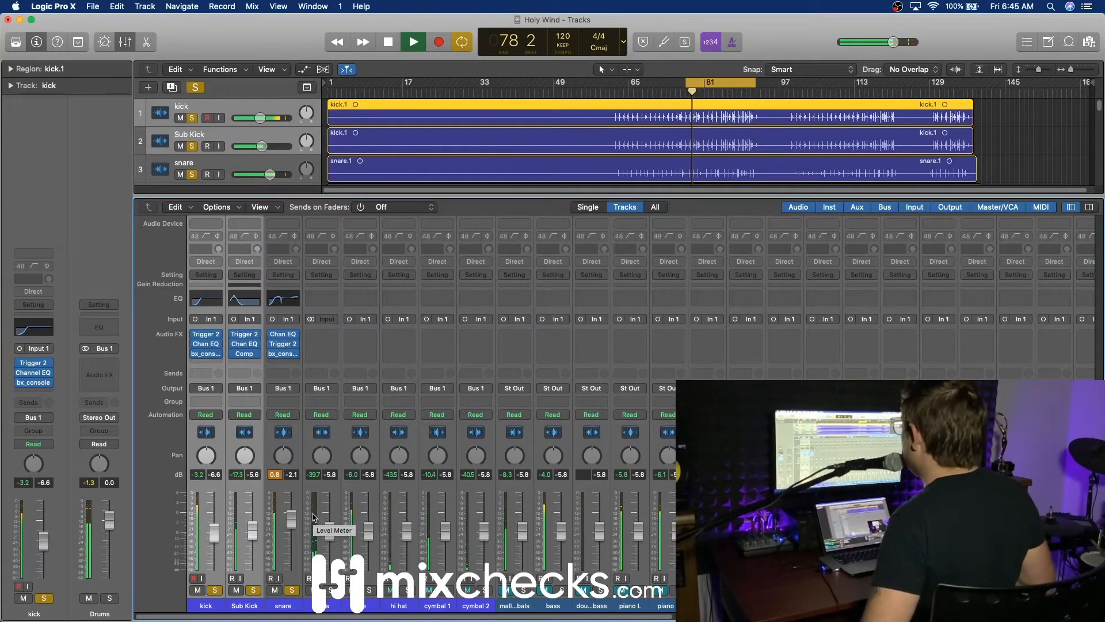
Step: Raise the snare fader to -0.8 dB and select the kick, Sub Kick and snare channels together
mouse_move(291, 518)
left_mouse_down()
mouse_move(291, 569)
mouse_move(292, 514)
left_mouse_up()
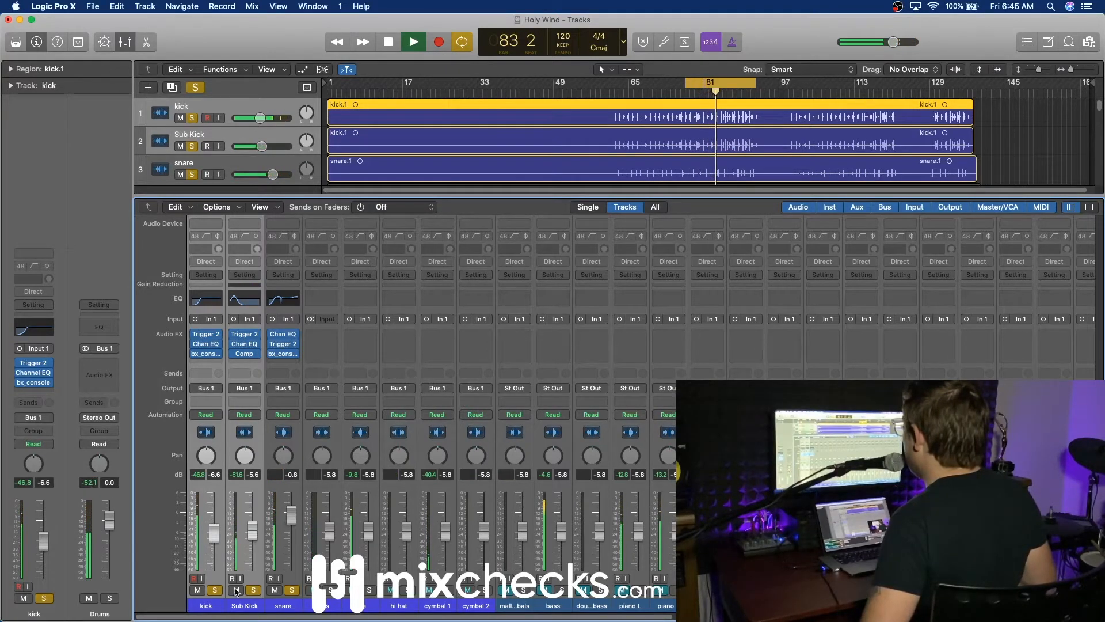
left_click(215, 607)
left_click(290, 605, "shift")
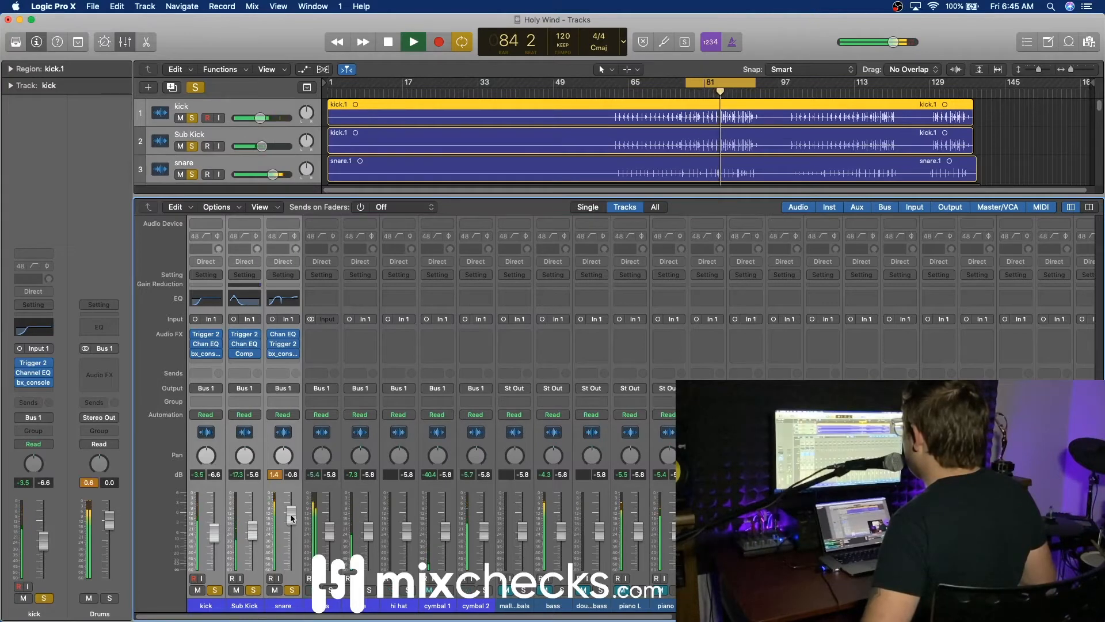
Step: Lower the kick, Sub Kick and snare faders together to -9.1, -8.1 and -3.3 dB, and bring the snare alone down to -5.1 dB
left_click_drag(290, 518, 292, 535)
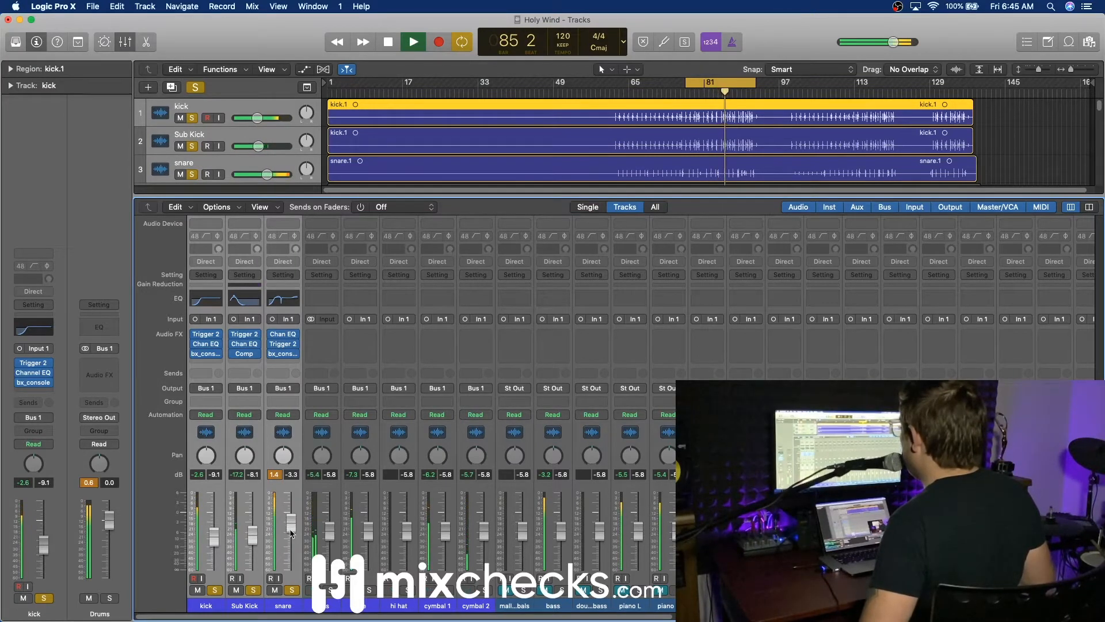
left_click(323, 606)
left_click_drag(291, 524, 294, 538)
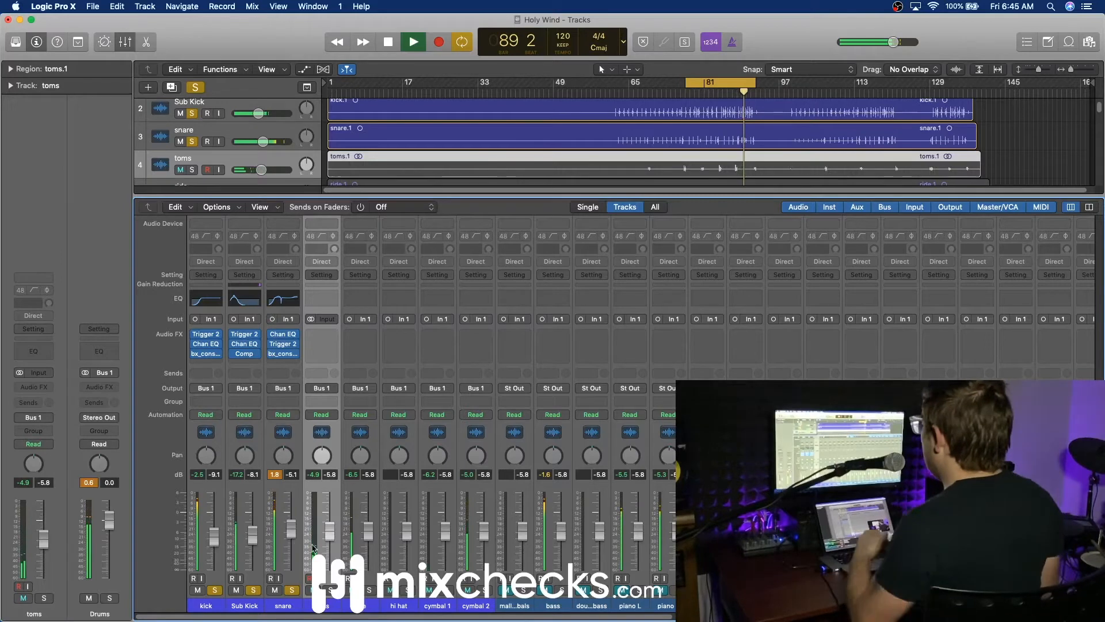
Step: Raise the kick and Sub Kick faders together to -6.5 dB and -5.7 dB, and stop playback
left_click(213, 606)
left_click(245, 607, "shift")
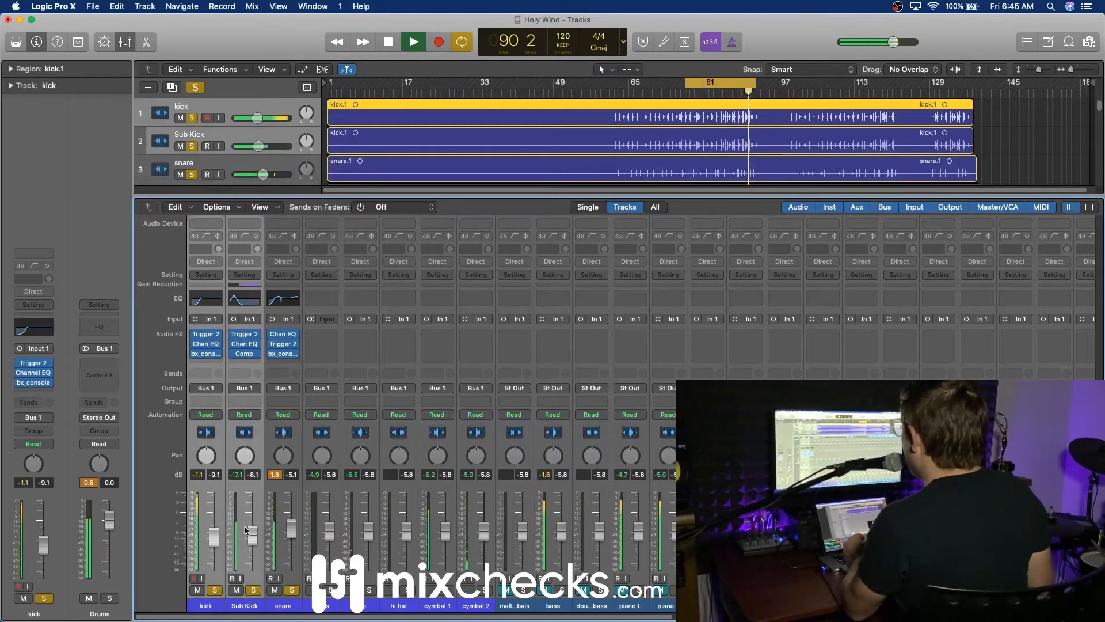
left_click_drag(255, 537, 255, 530)
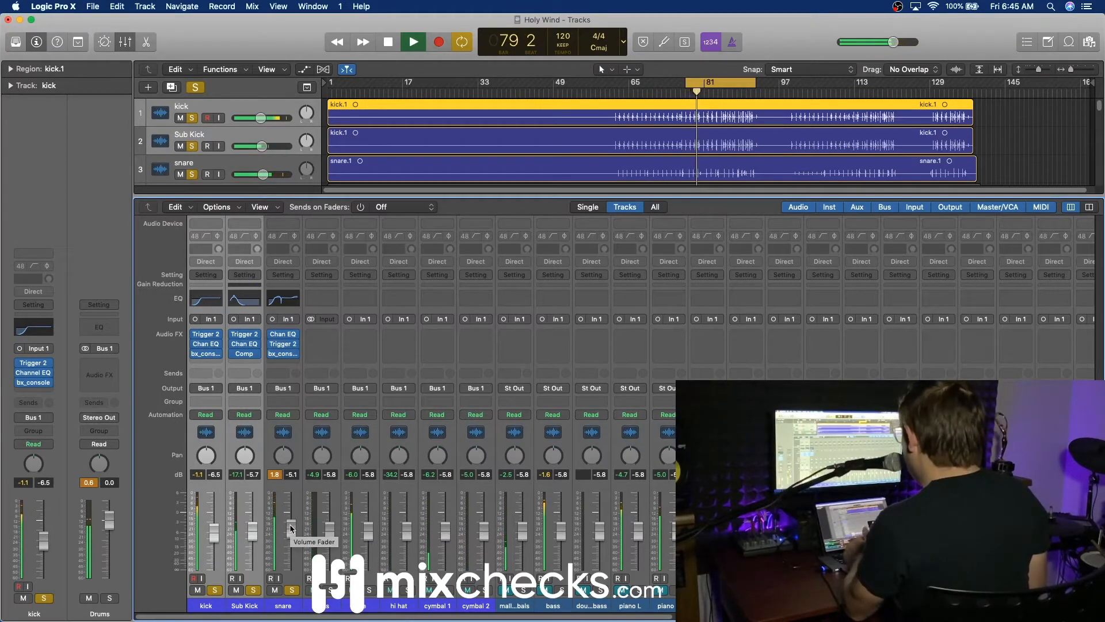
key("space")
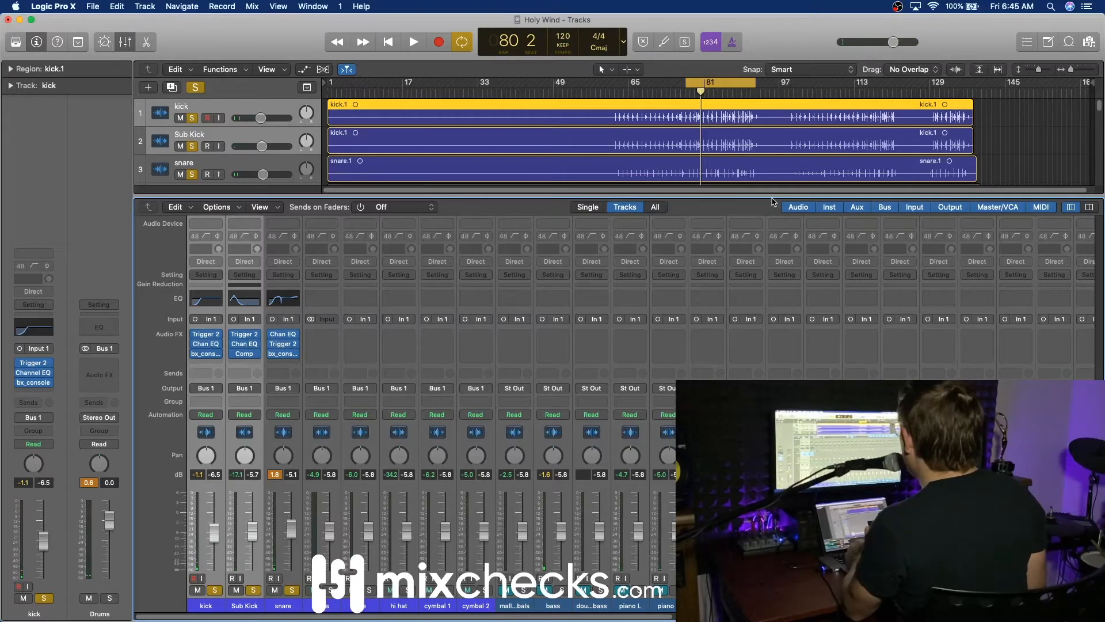
left_click(233, 8)
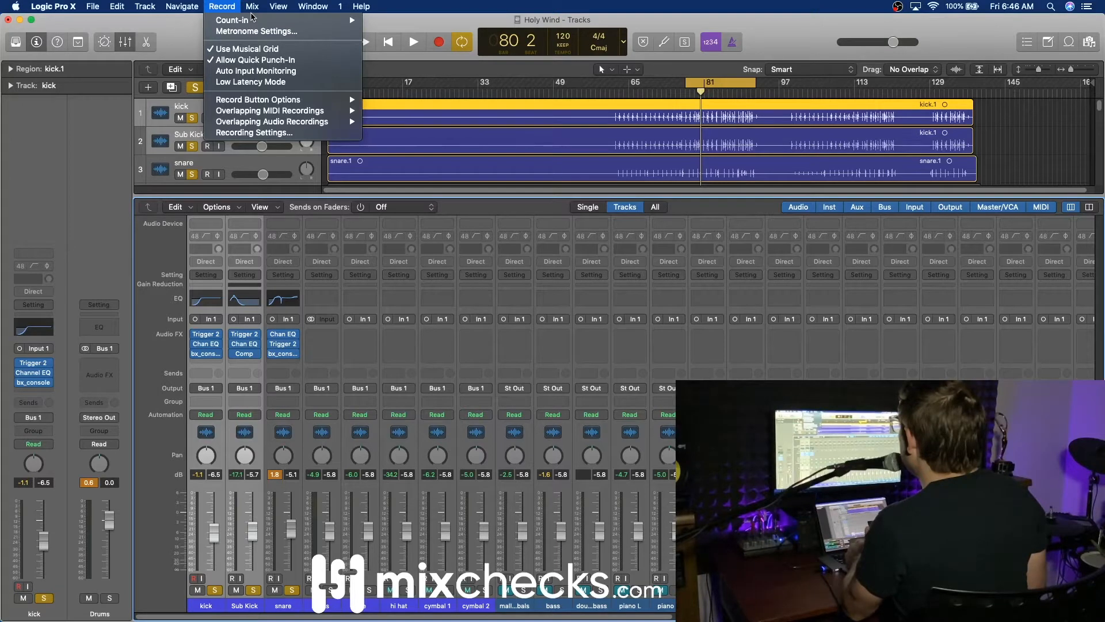
mouse_move(253, 10)
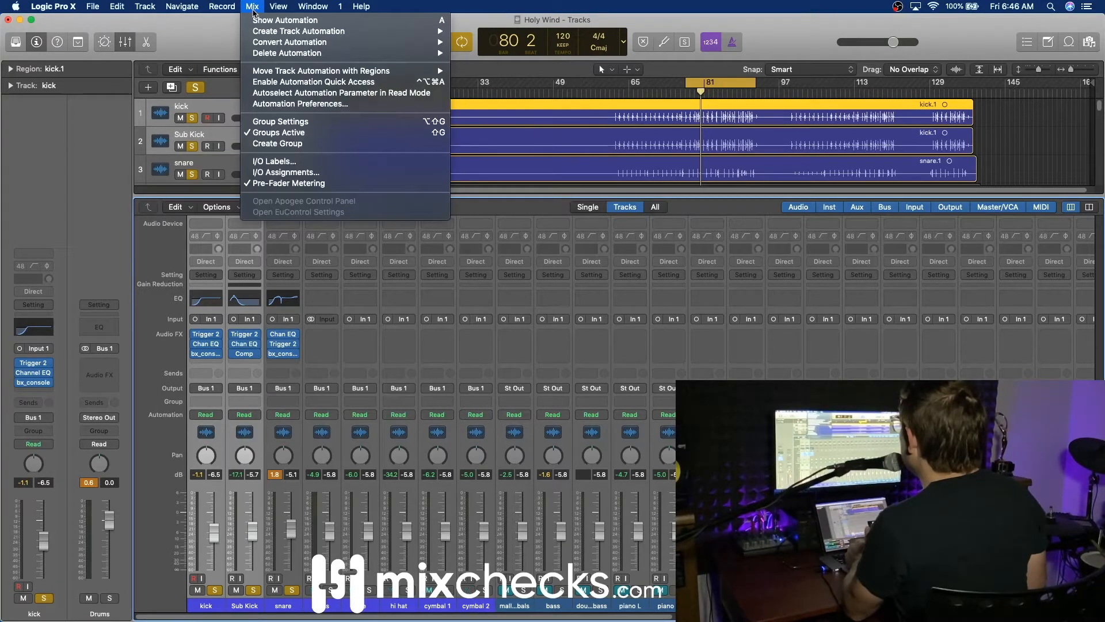
left_click(1024, 139)
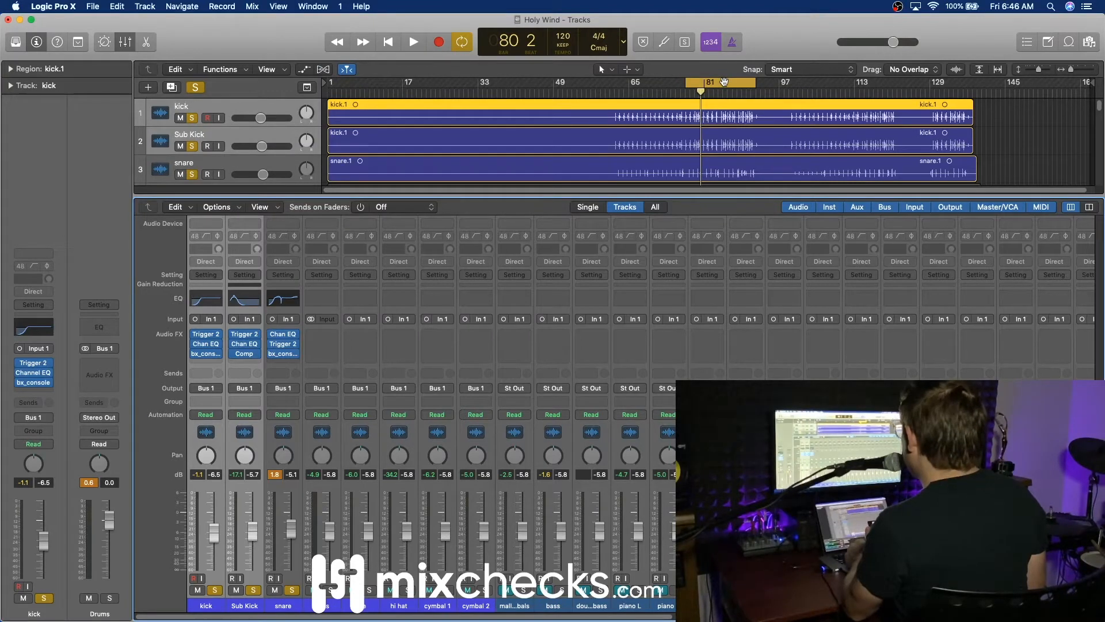
Step: Open the snare's console plug-in, move its window clear of the drum channel strips and start playback
left_click(284, 355)
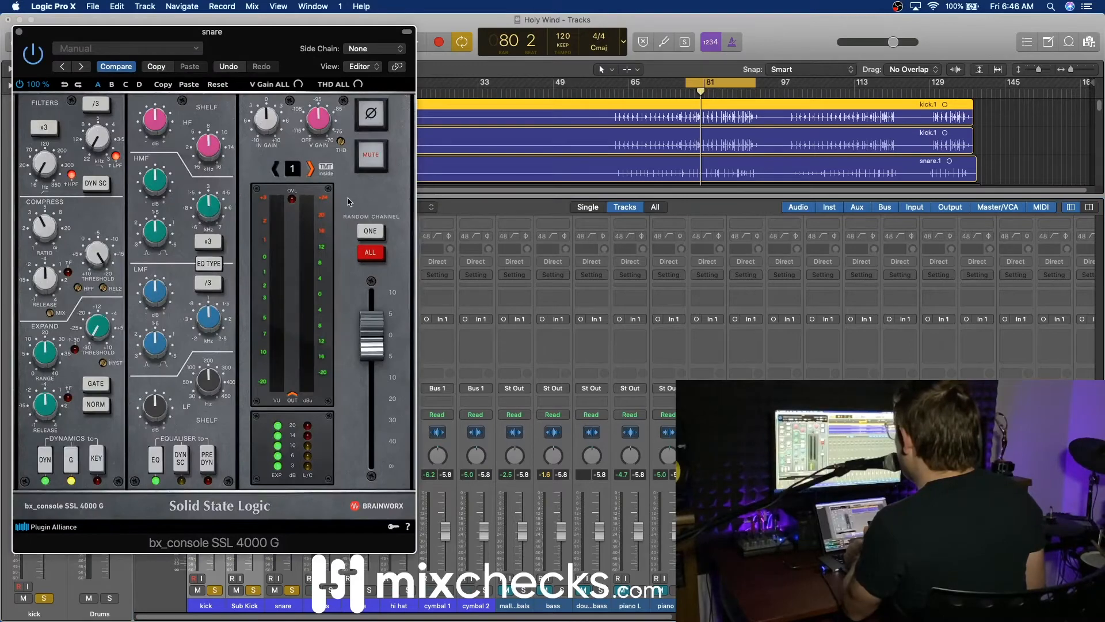
left_click_drag(273, 39, 788, 65)
key("space")
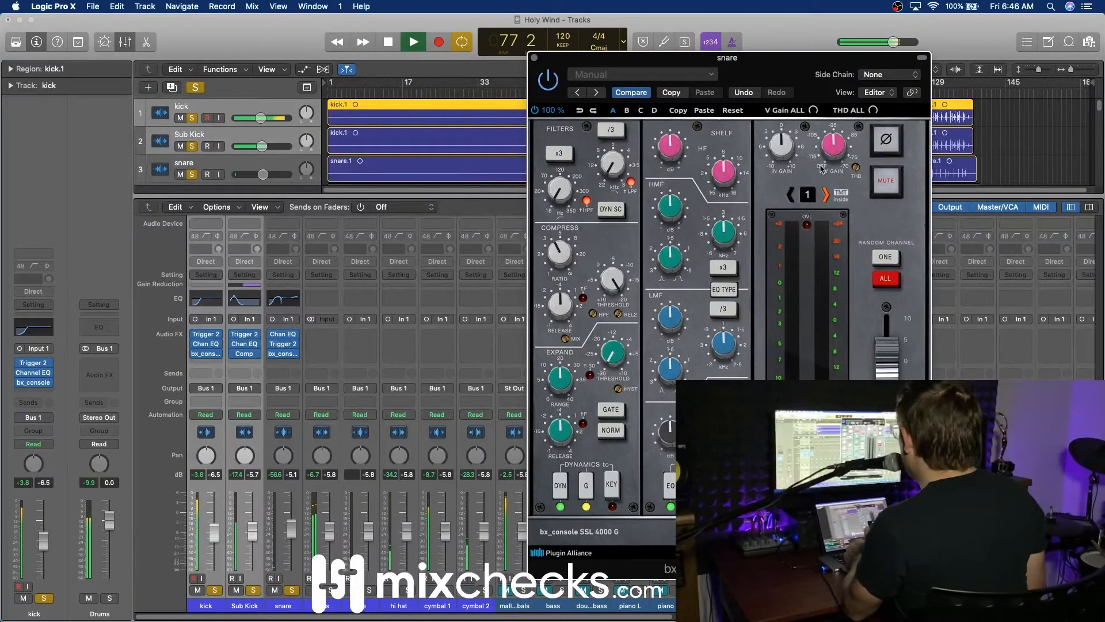
Step: Try the snare console's V Gain turned fully down and its input gain at -10 dB during playback
mouse_move(834, 154)
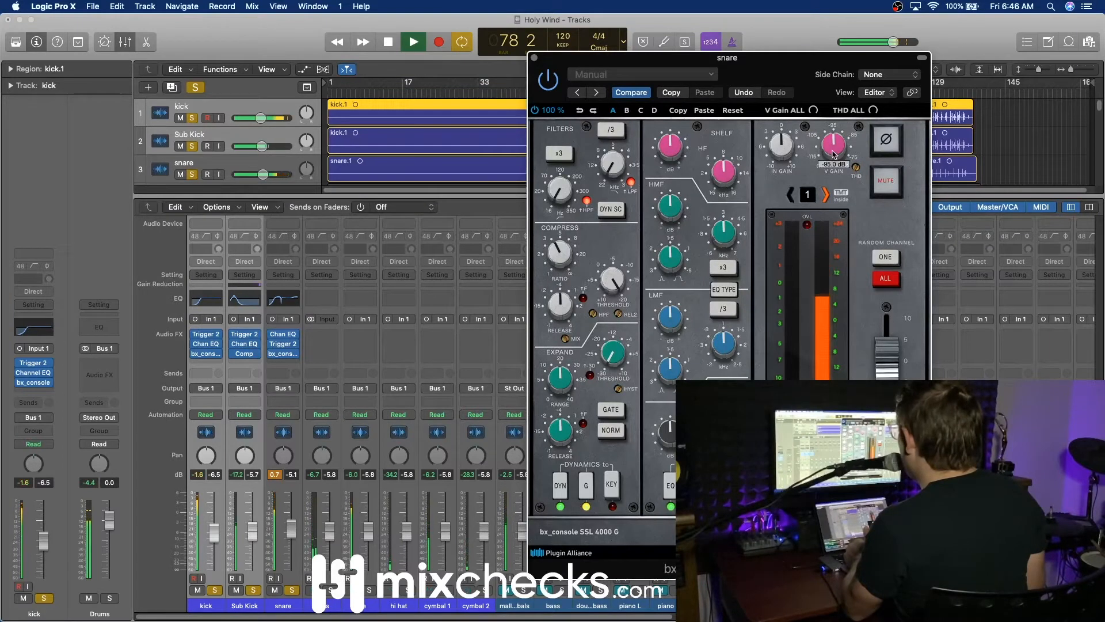
left_click_drag(833, 155, 847, 300)
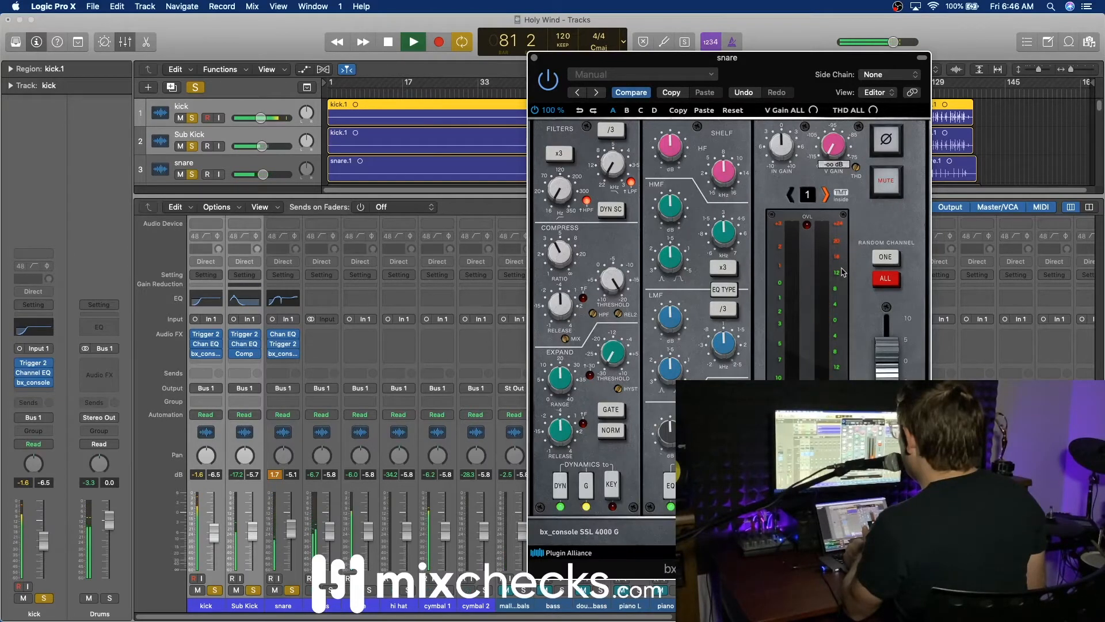
left_click_drag(842, 272, 801, 259)
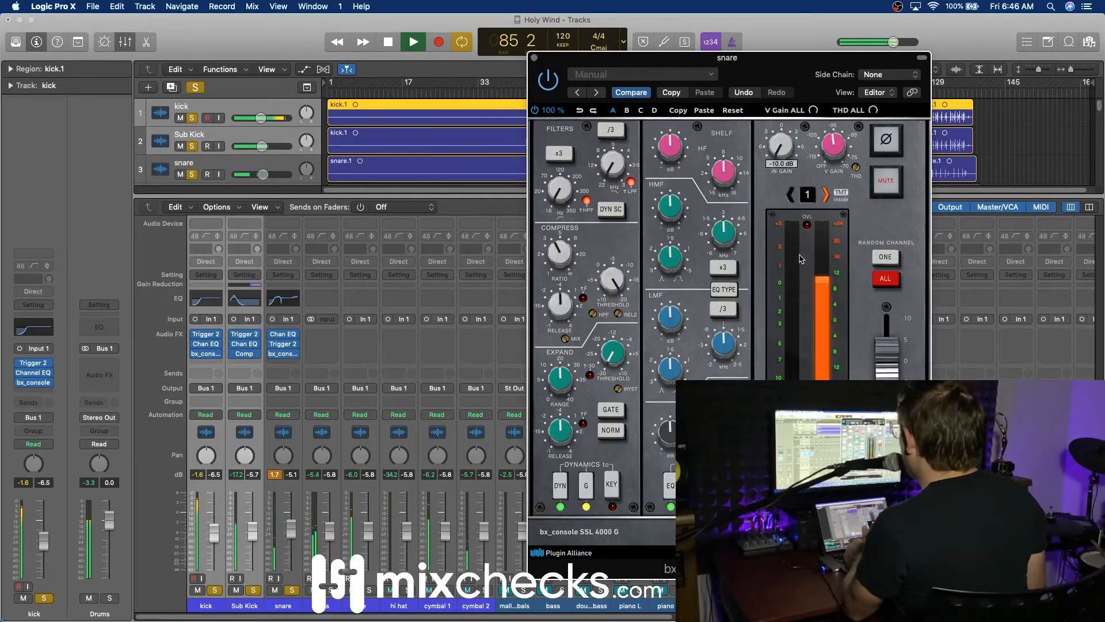
left_click_drag(800, 255, 783, 153)
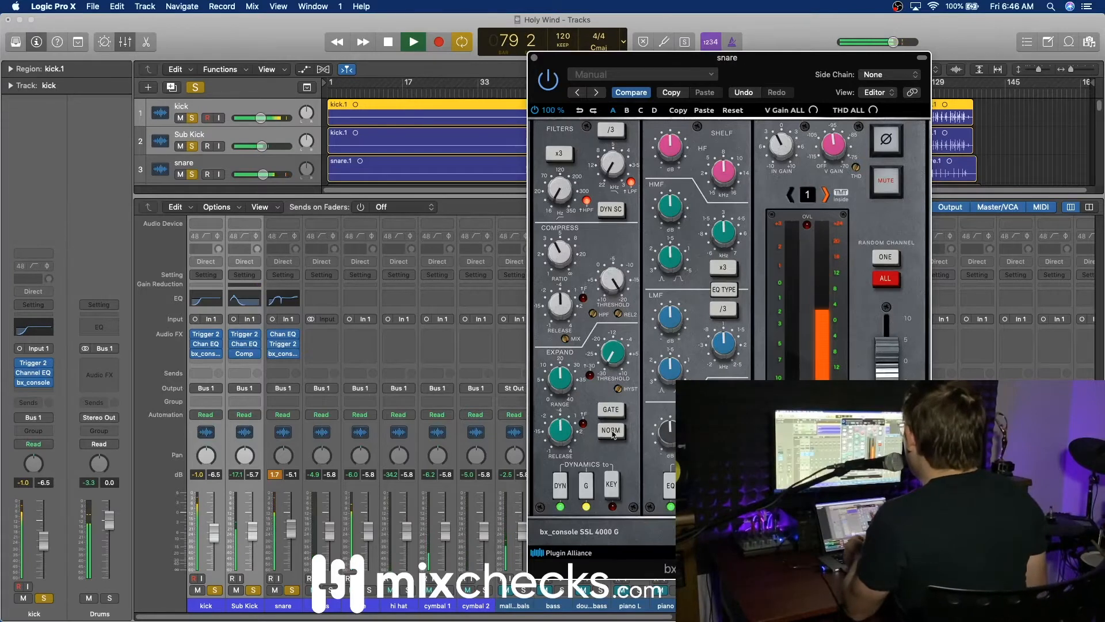
Step: Turn the expander range on the snare console down to its minimum and return the input gain to its centre position
mouse_move(559, 382)
left_click_drag(564, 404, 587, 482)
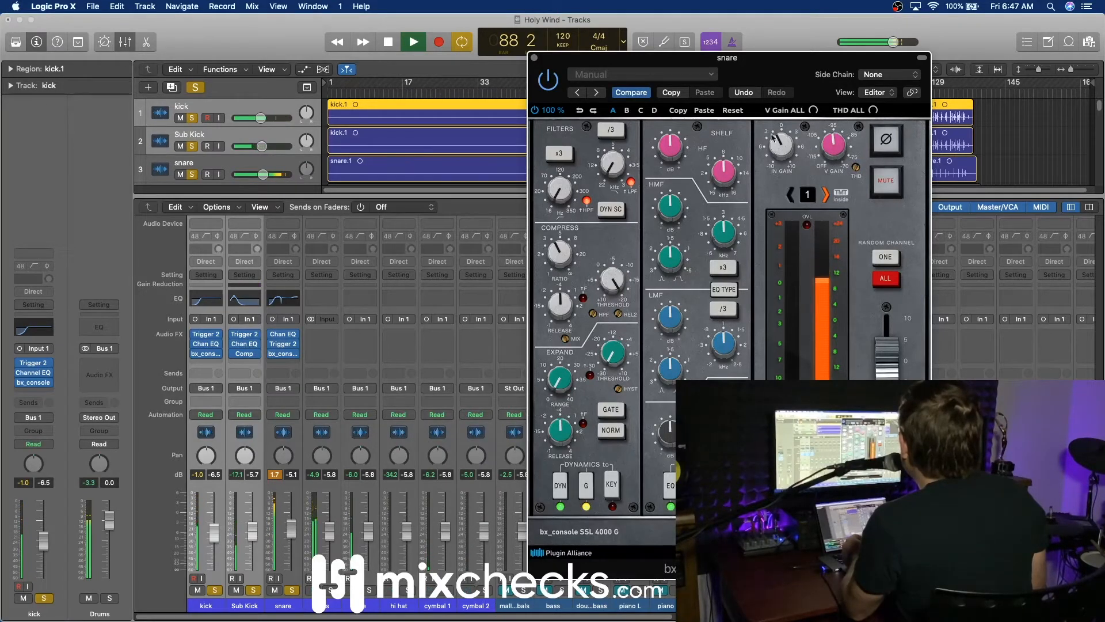
left_click_drag(791, 149, 791, 141)
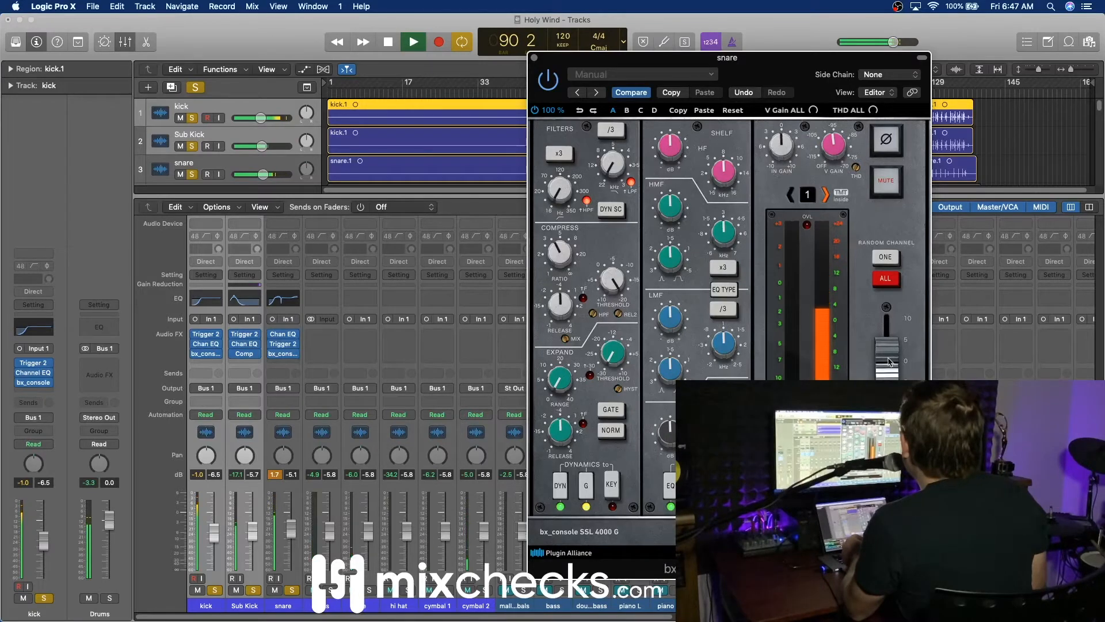
Step: Lower the snare console's output fader, close the plug-in and raise the snare channel fader to -1.2 dB
mouse_move(890, 362)
left_mouse_down()
mouse_move(889, 403)
mouse_move(887, 366)
left_mouse_up()
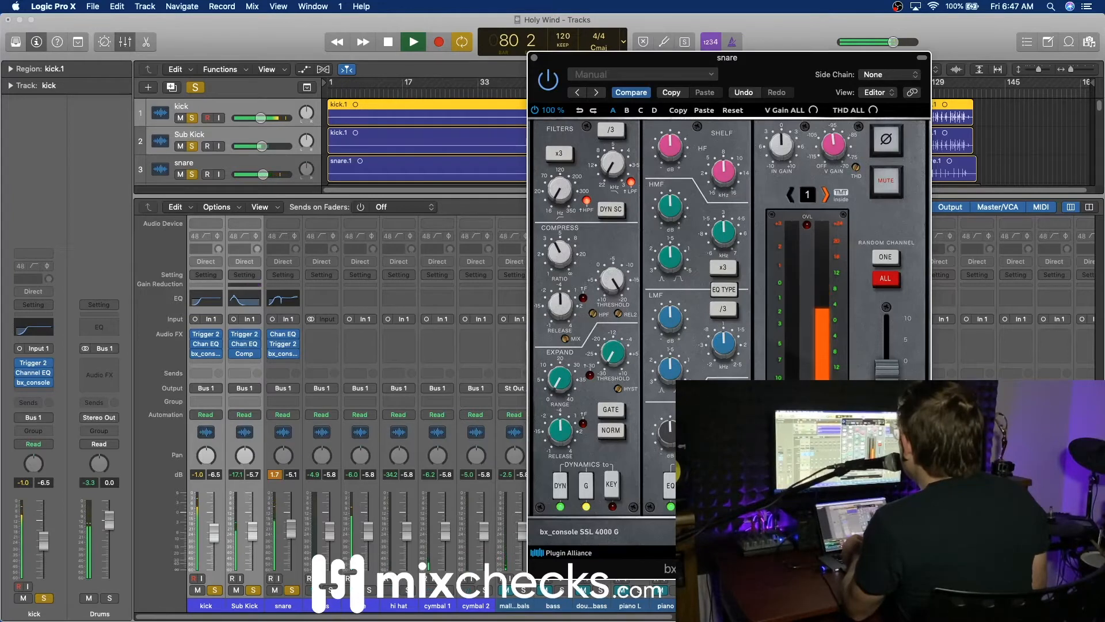
left_click(534, 59)
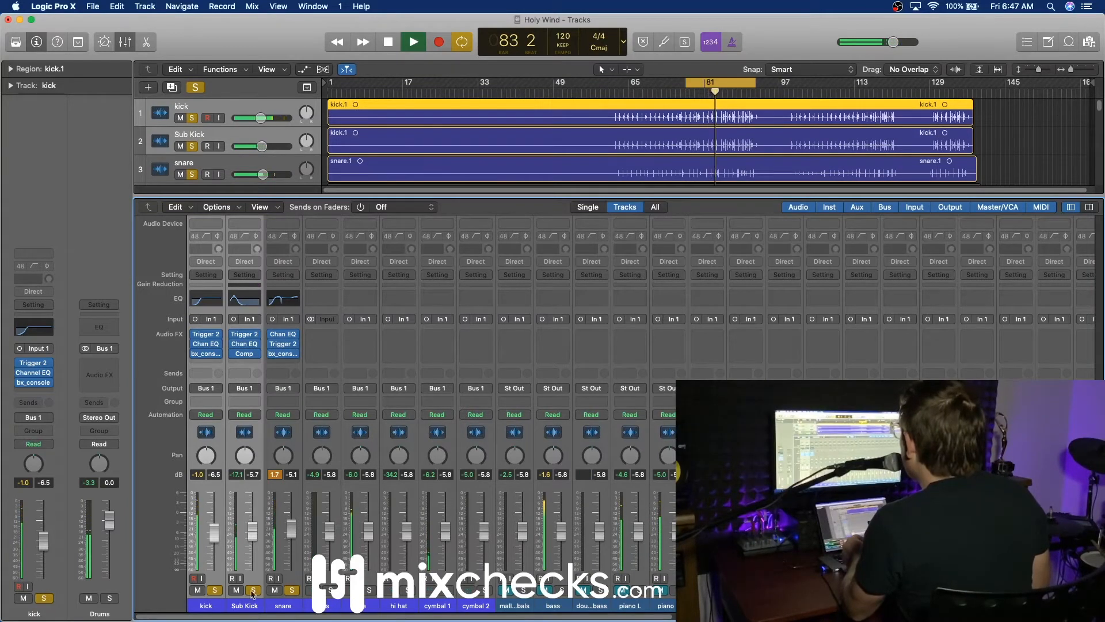
left_click_drag(290, 529, 291, 515)
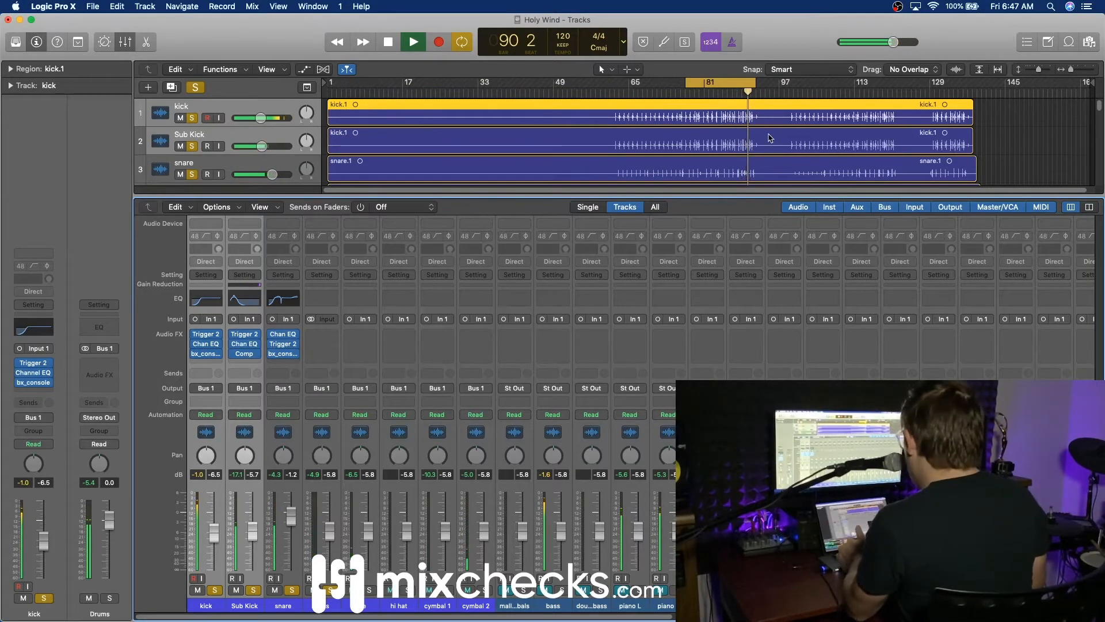
Step: Hide the mixer, shorten the cycle range to bar 84 through the start of bar 85, and audition the tom hits there
key("x")
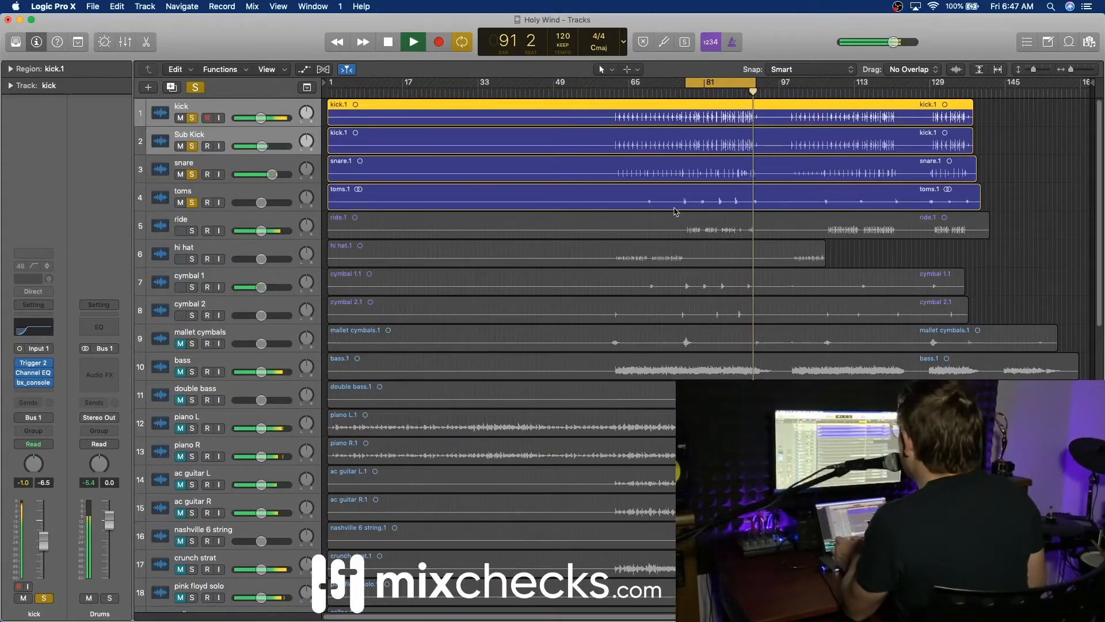
left_click_drag(1071, 70, 1075, 70)
key("space")
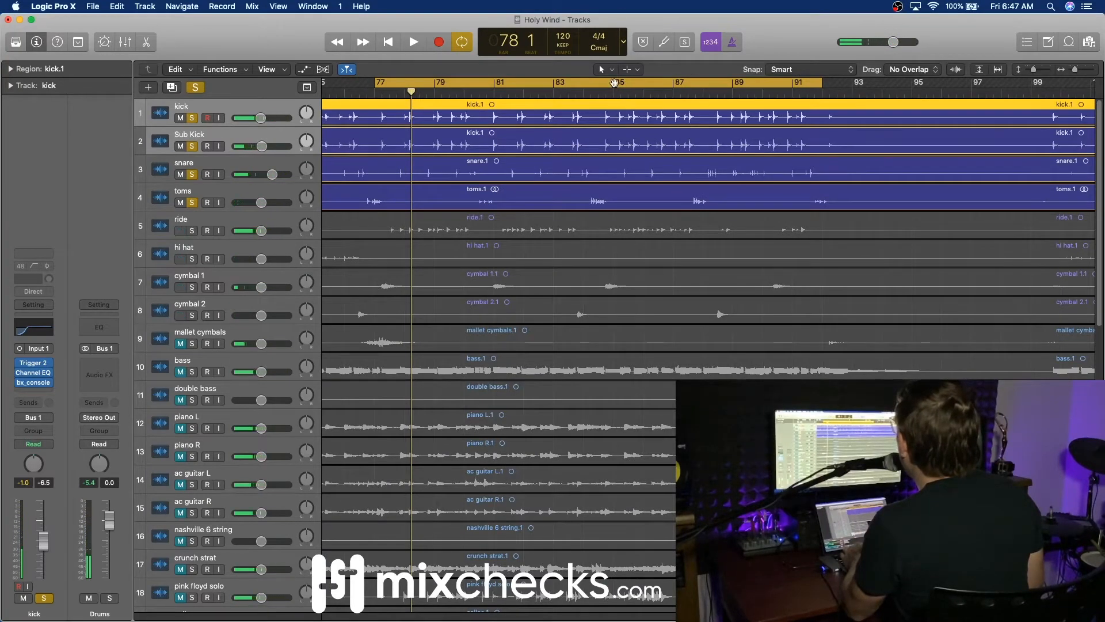
left_click_drag(377, 83, 585, 83)
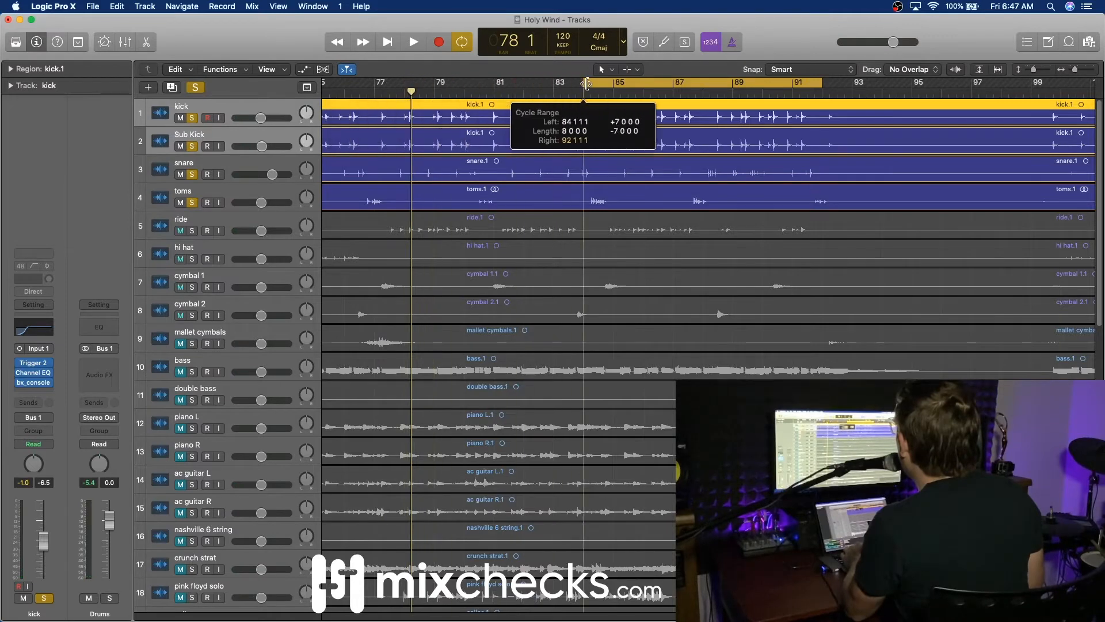
left_click_drag(822, 83, 619, 98)
key("space")
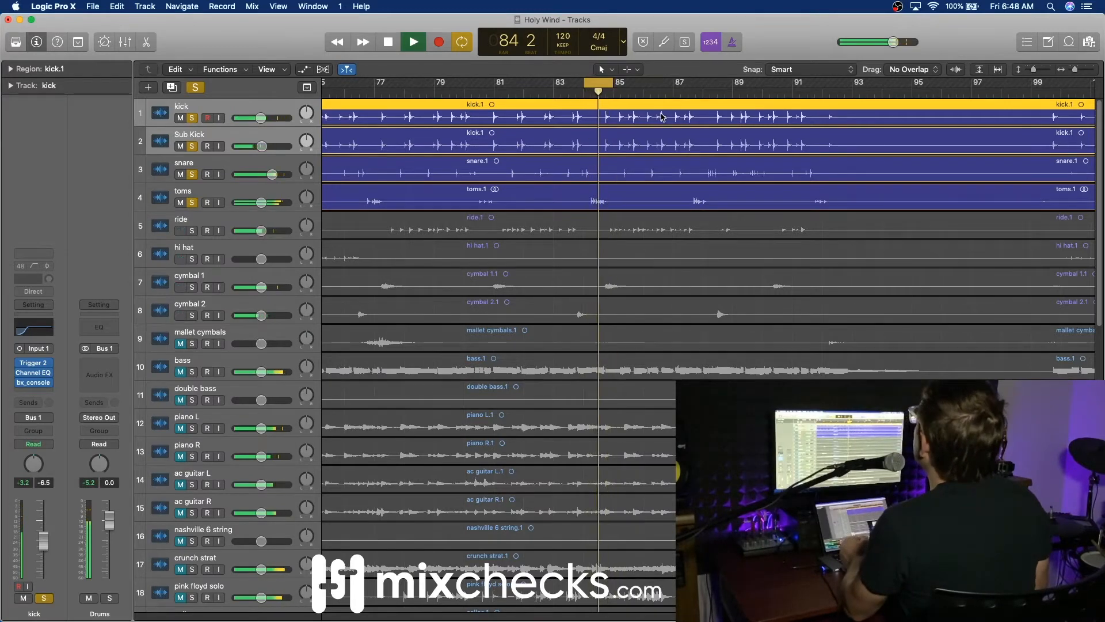
key("space")
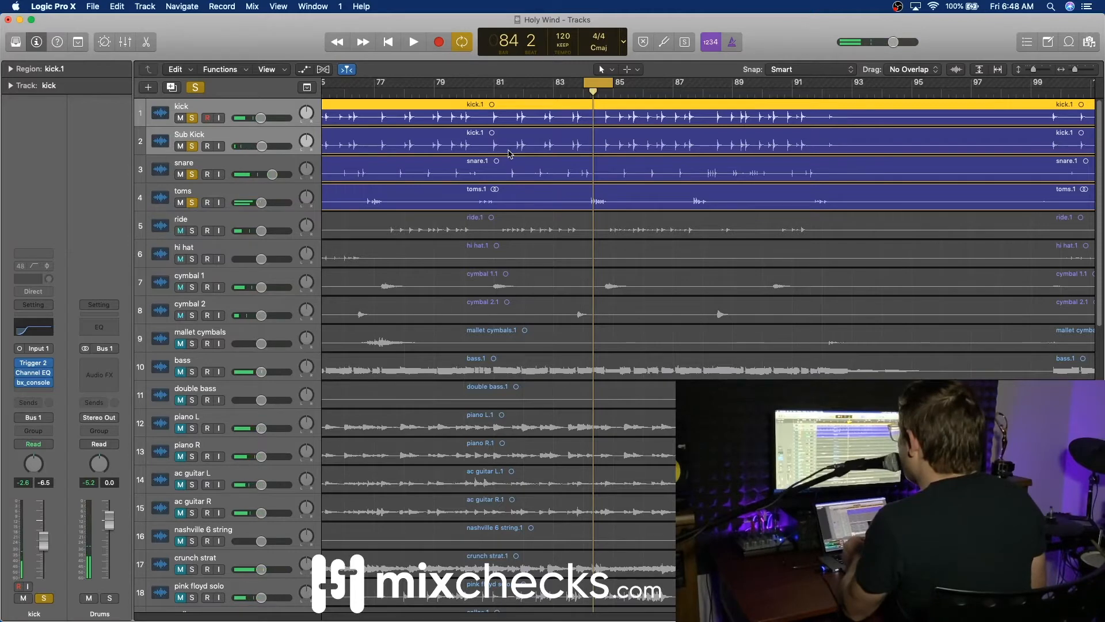
Step: Duplicate the toms track and copy its audio region onto the new track directly below
left_click(226, 196)
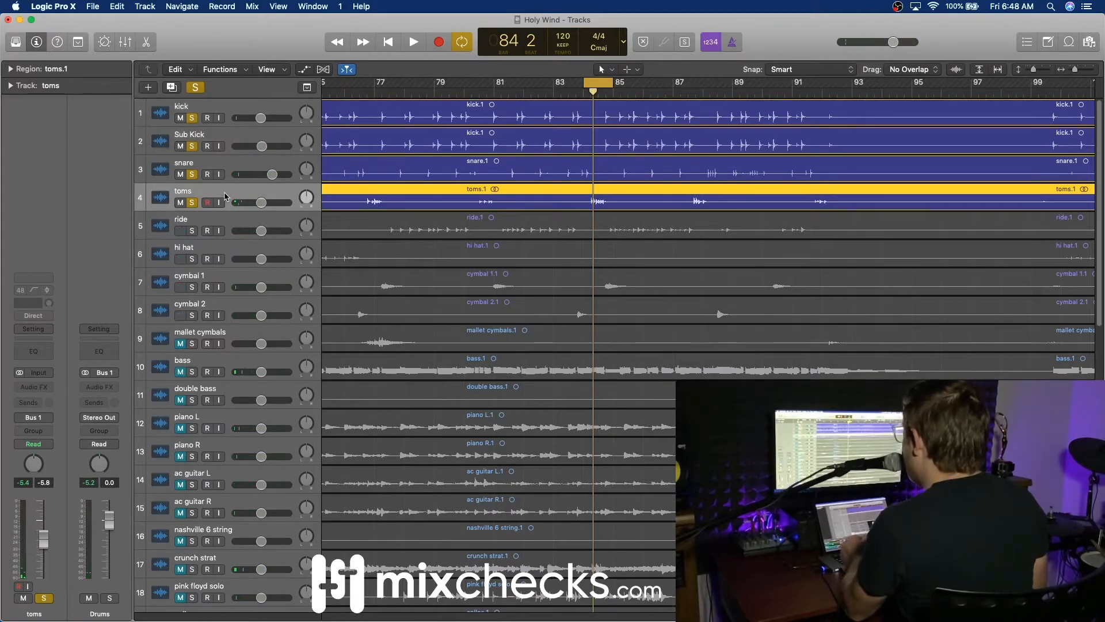
key("super+d")
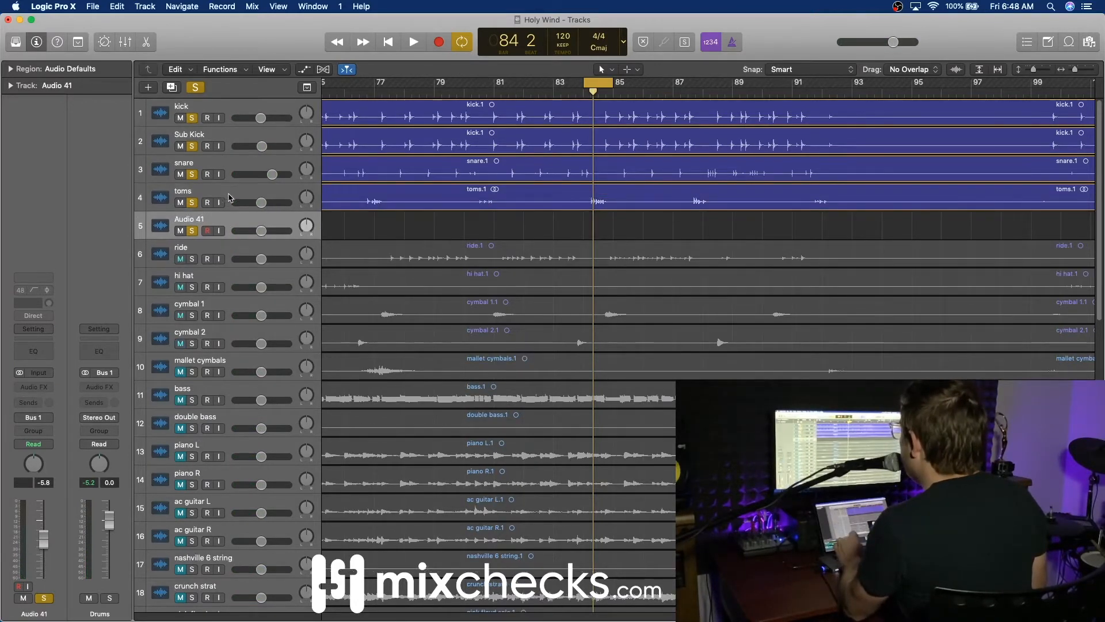
left_click(429, 196)
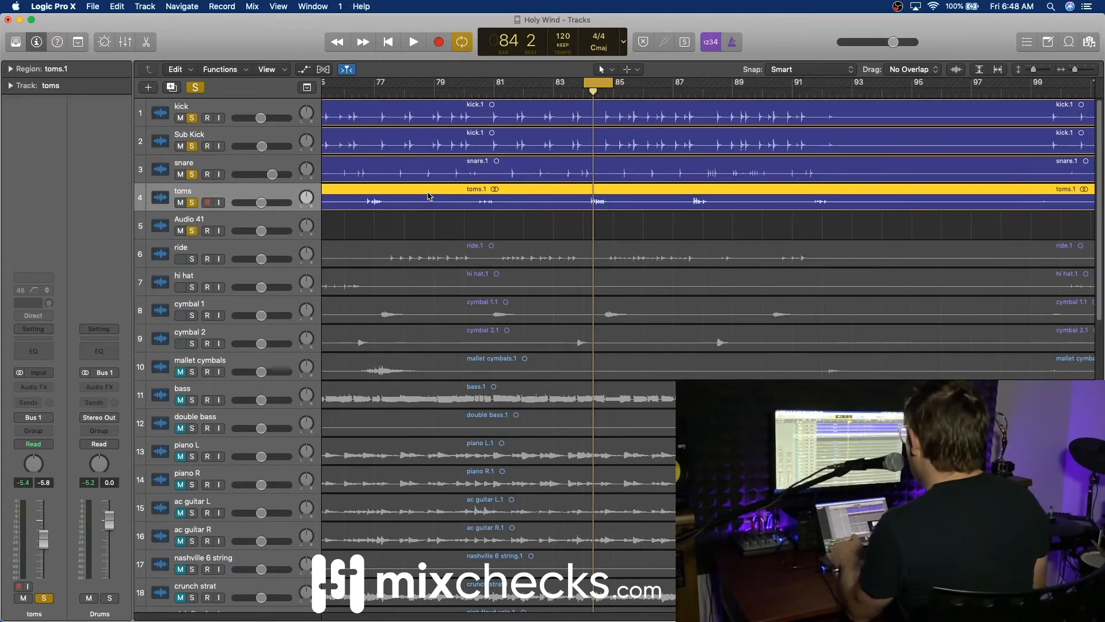
left_click_drag(429, 196, 429, 226)
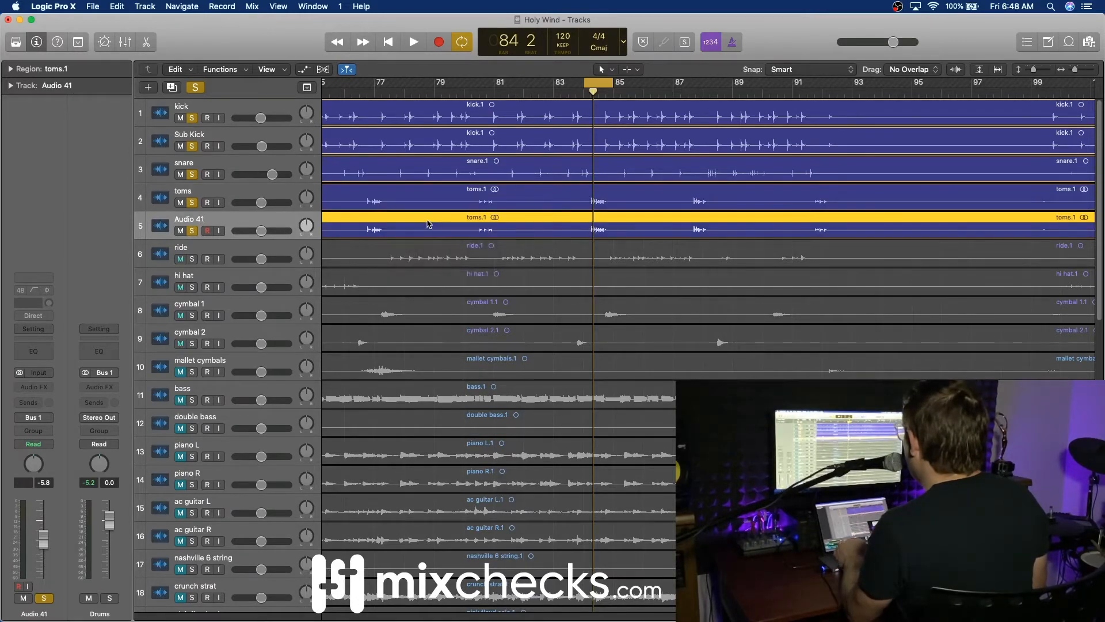
left_click(193, 231)
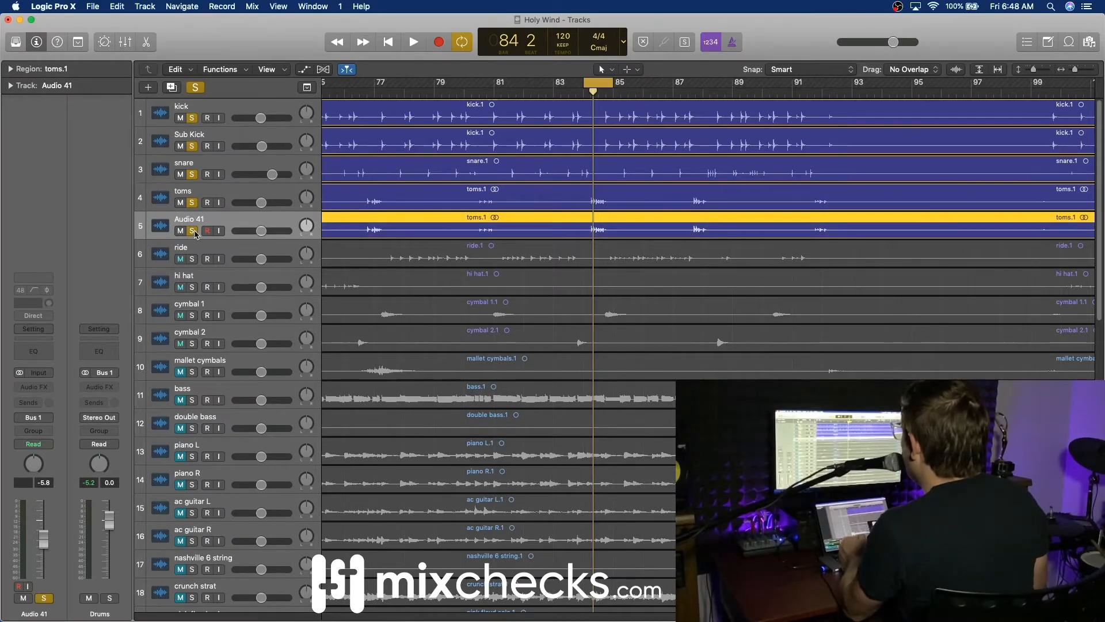
Step: Rename the original toms track as Tom 1 and its duplicate as Tom 2
double_click(183, 191)
type("Tom 1")
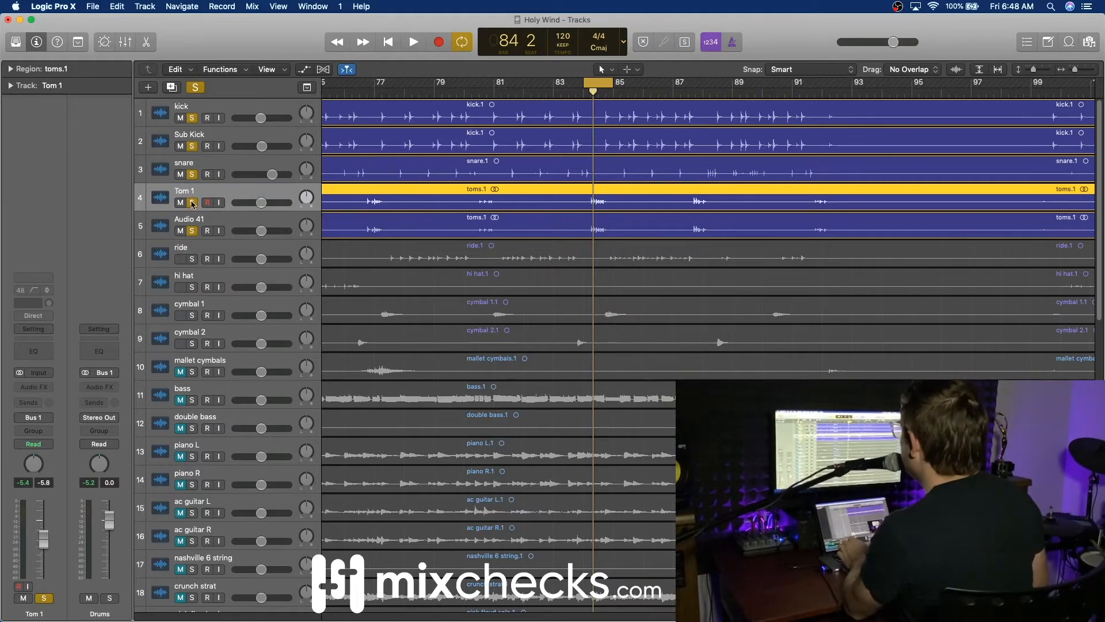
double_click(194, 220)
type("To")
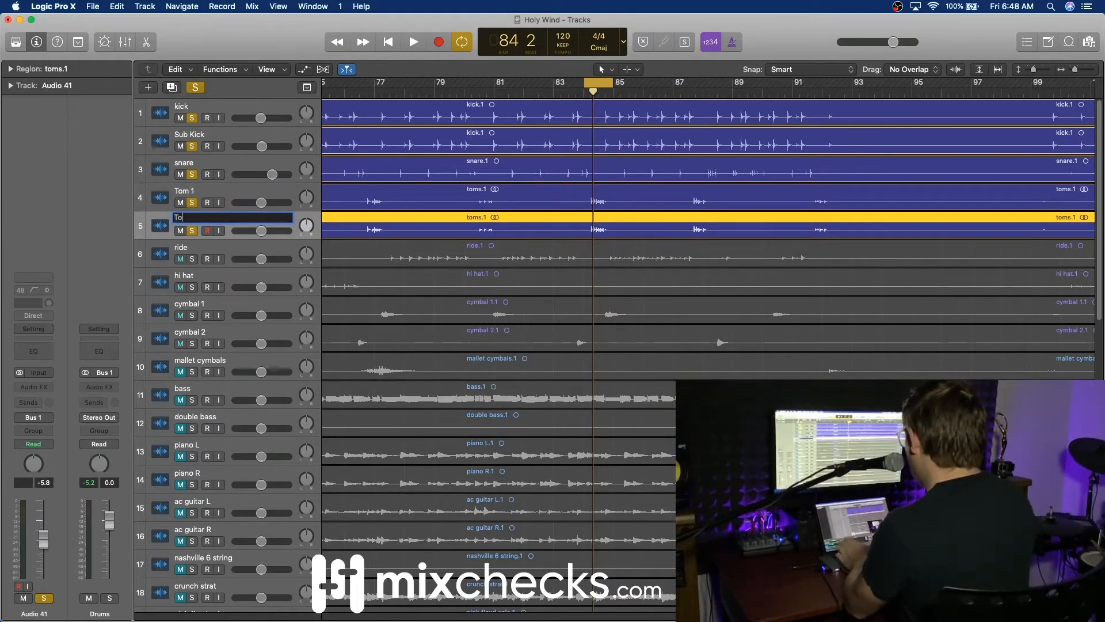
type("m 2")
key("Return")
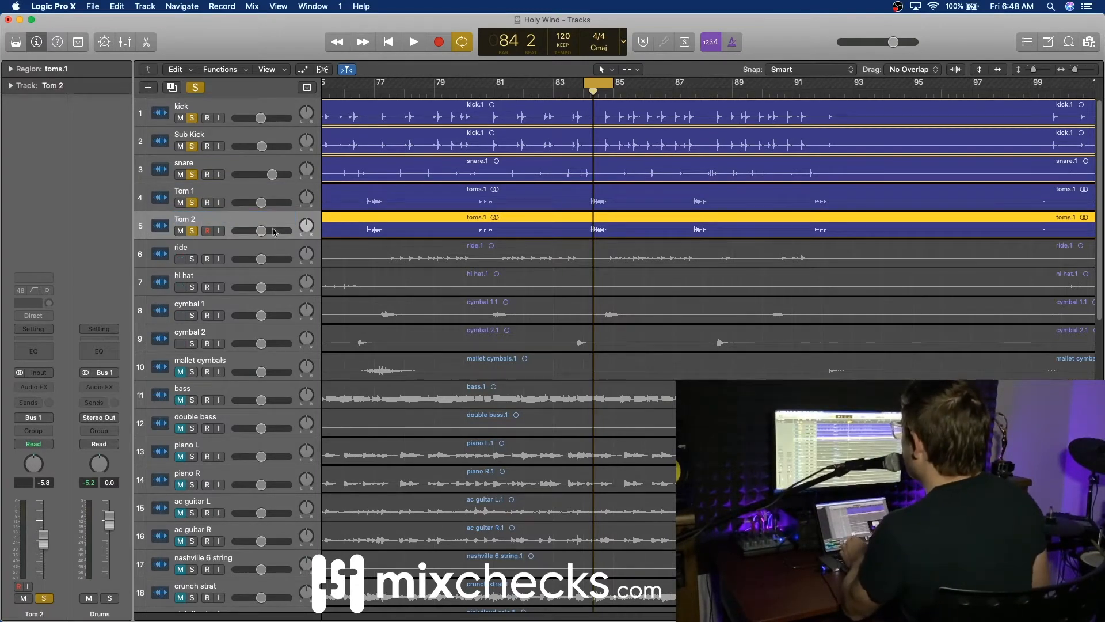
Step: Open the input format choices for Tom 2 and set Tom 1's input format to Left
left_click(21, 373)
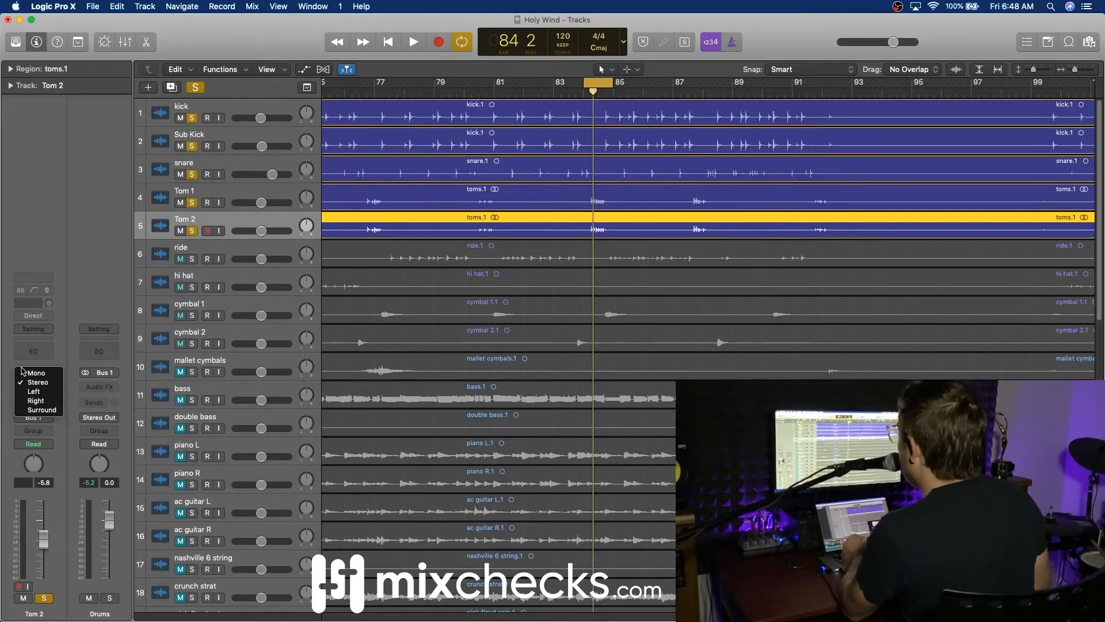
left_click(32, 229)
left_click(223, 189)
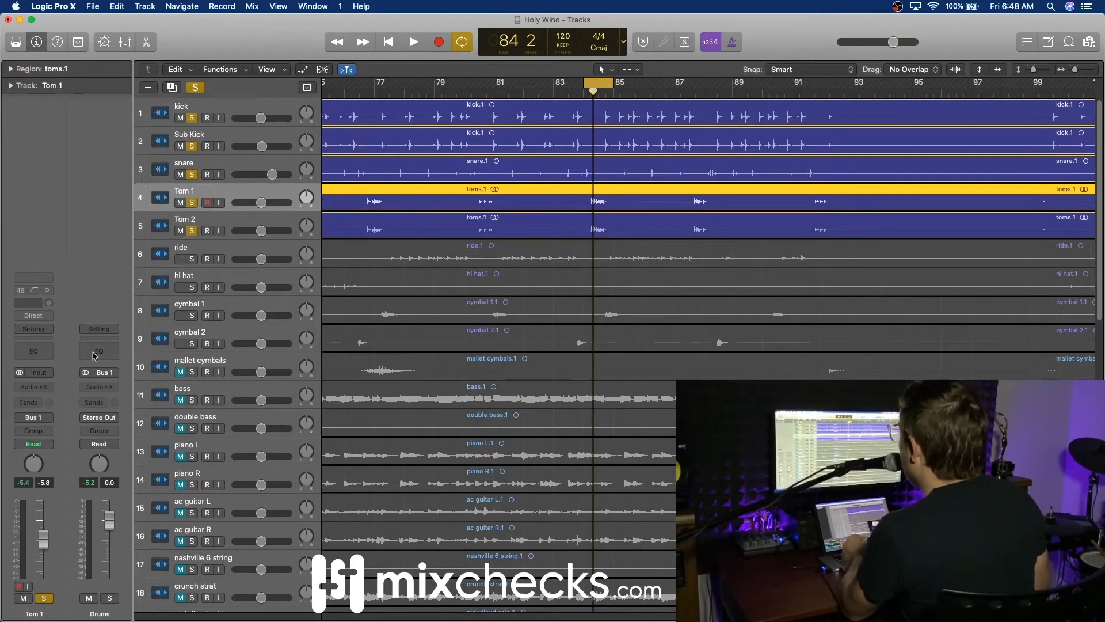
left_click(20, 373)
left_click(32, 393)
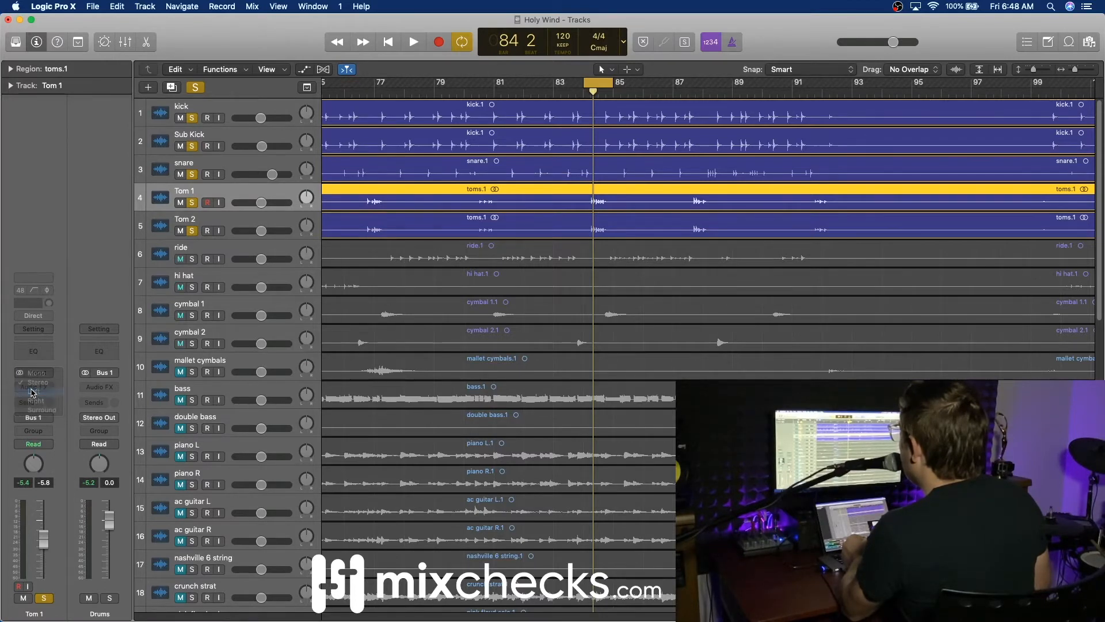
Step: Set Tom 2's input format to Right
left_click(233, 220)
left_click(21, 373)
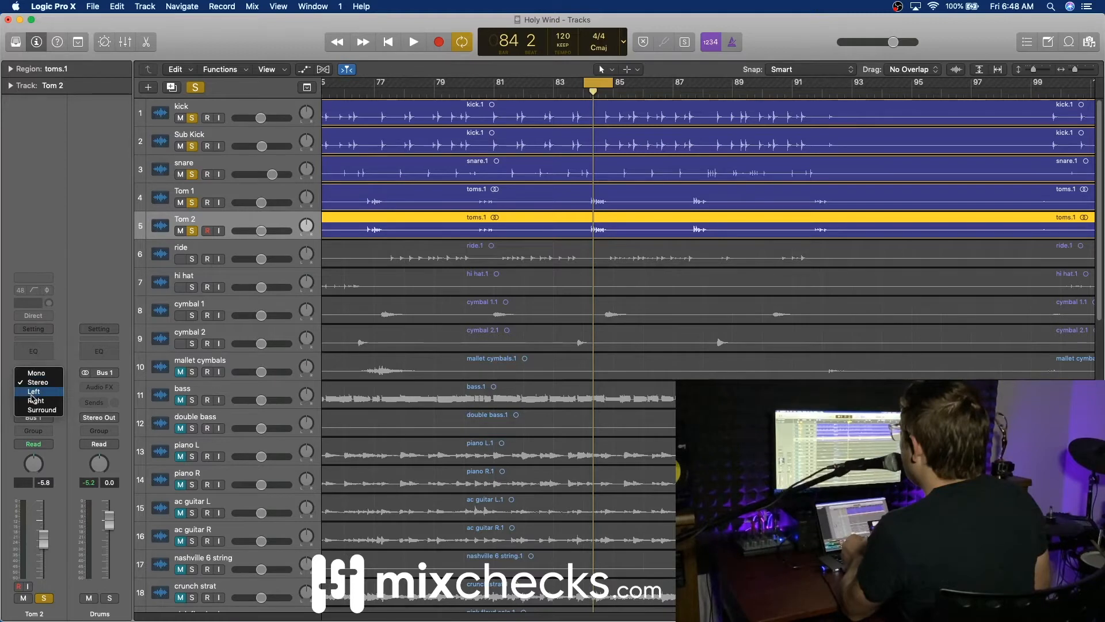
left_click(31, 401)
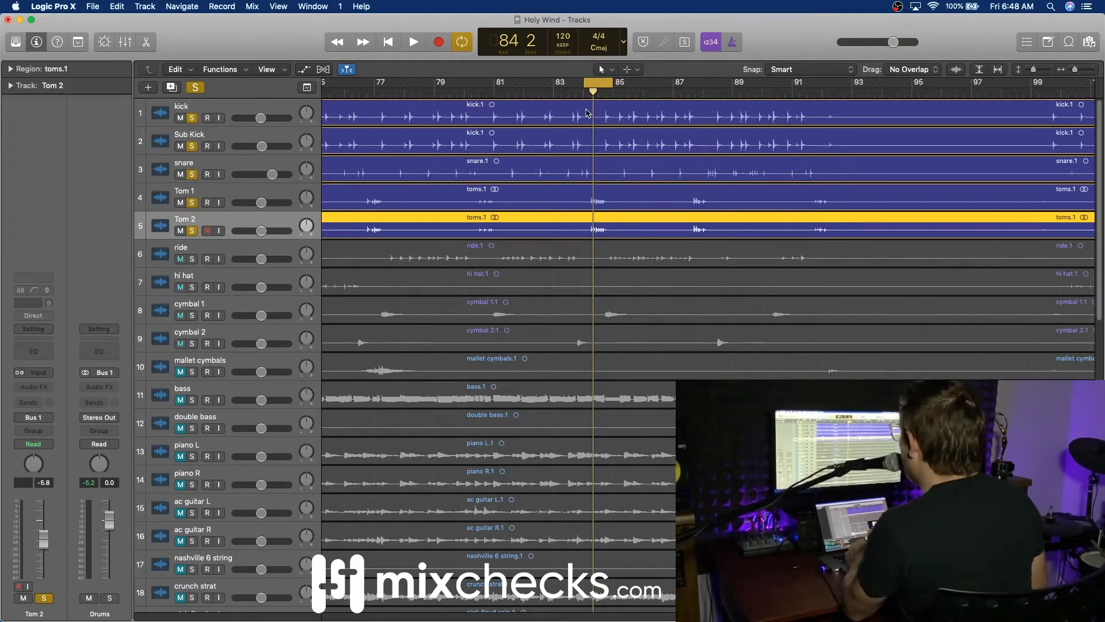
Step: Pan Tom 1 hard left and Tom 2 hard right to +63, auditioning both over the cycled bar
key("space")
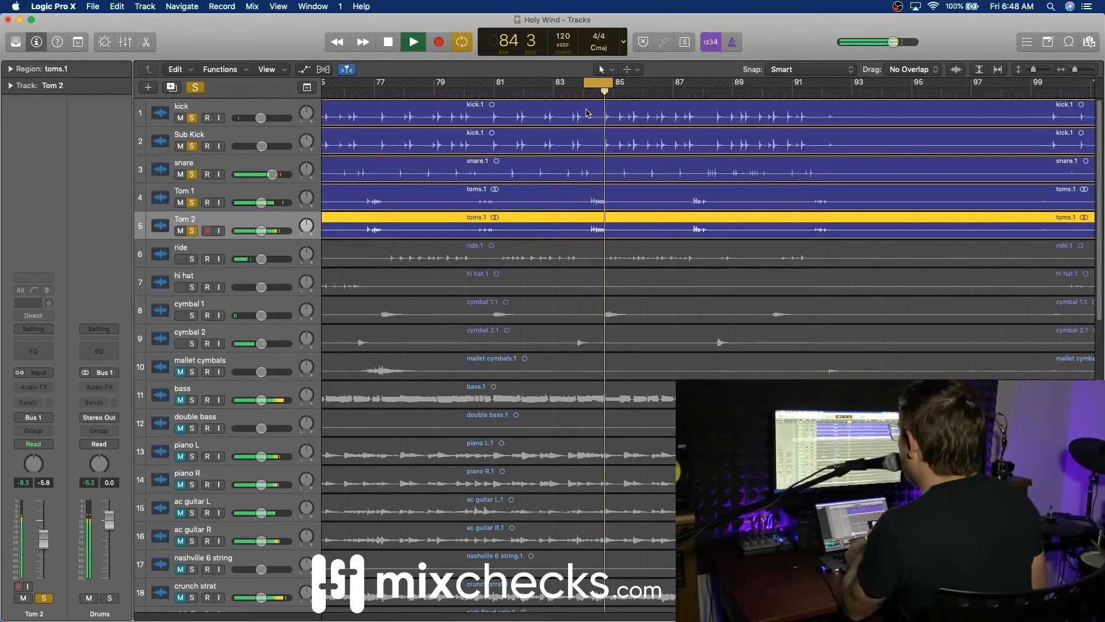
left_click_drag(307, 197, 307, 213)
key("space")
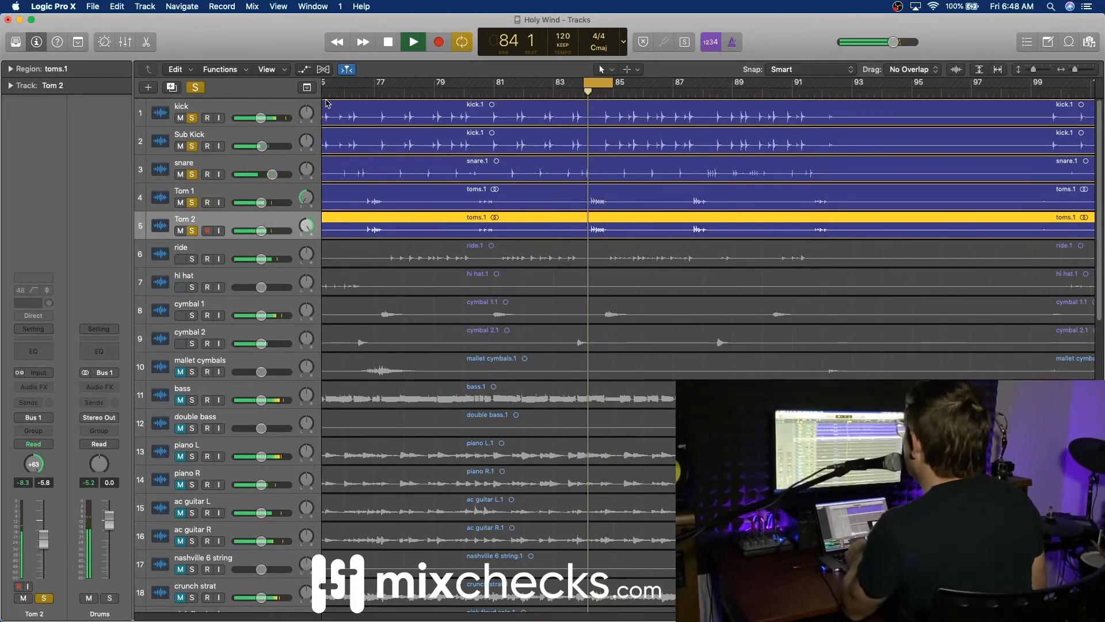
key("space")
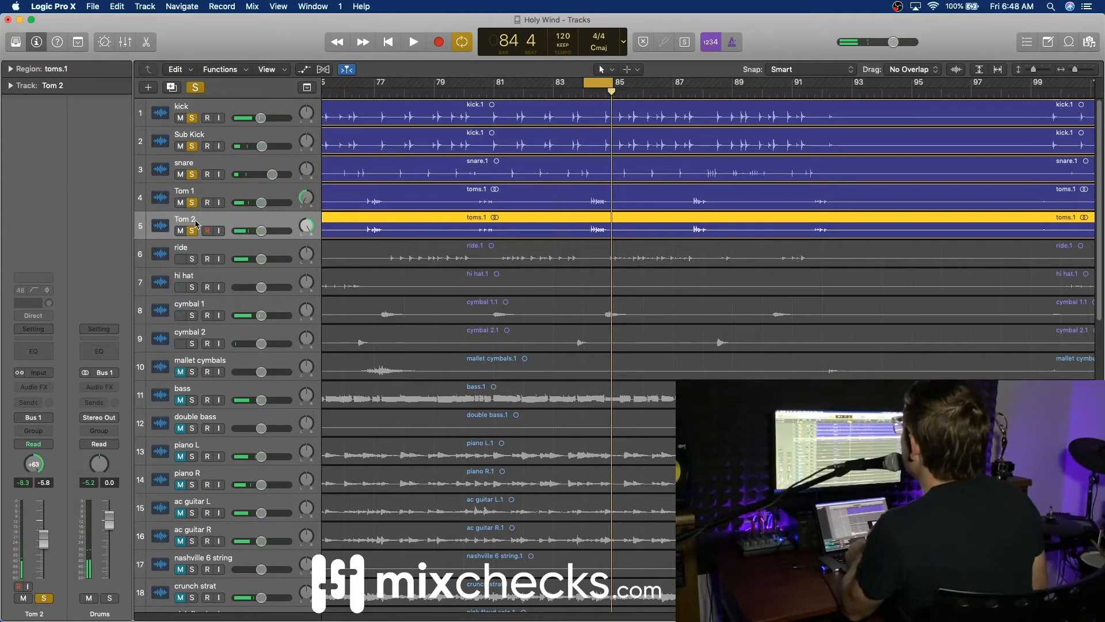
Step: Take Tom 2 out of solo and audition Tom 1 with the kick and snare tracks over the cycled bar
left_click(227, 192)
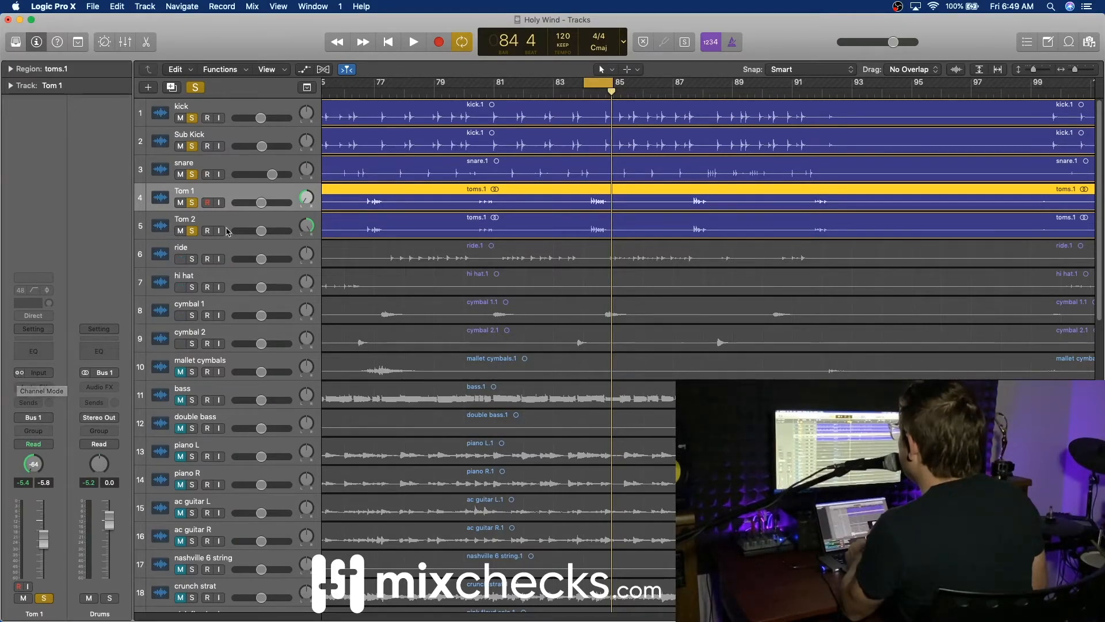
left_click(192, 231)
key("space")
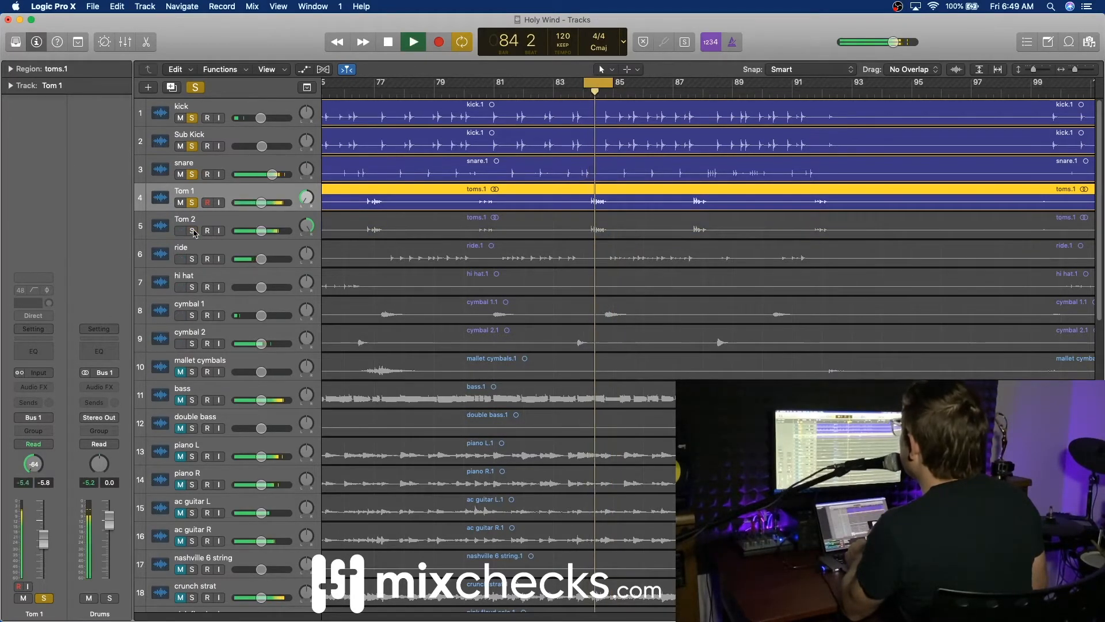
key("space")
key("space")
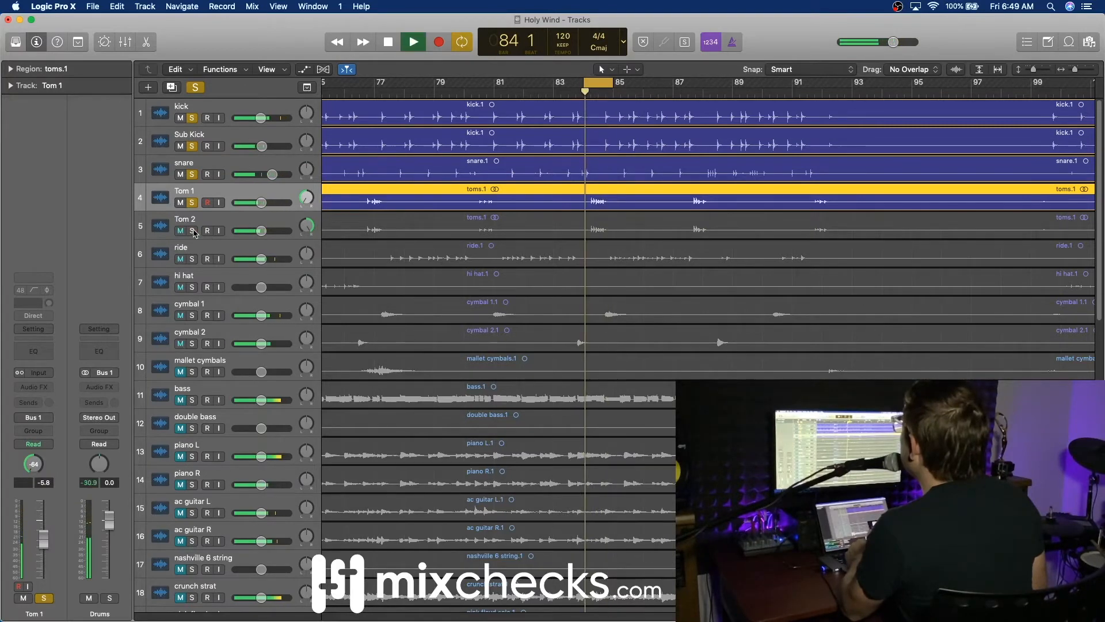
key("space")
Step: Compare the cycled bar with Tom 1 out of solo and soloed, leaving Tom 1 soloed
left_click(193, 205)
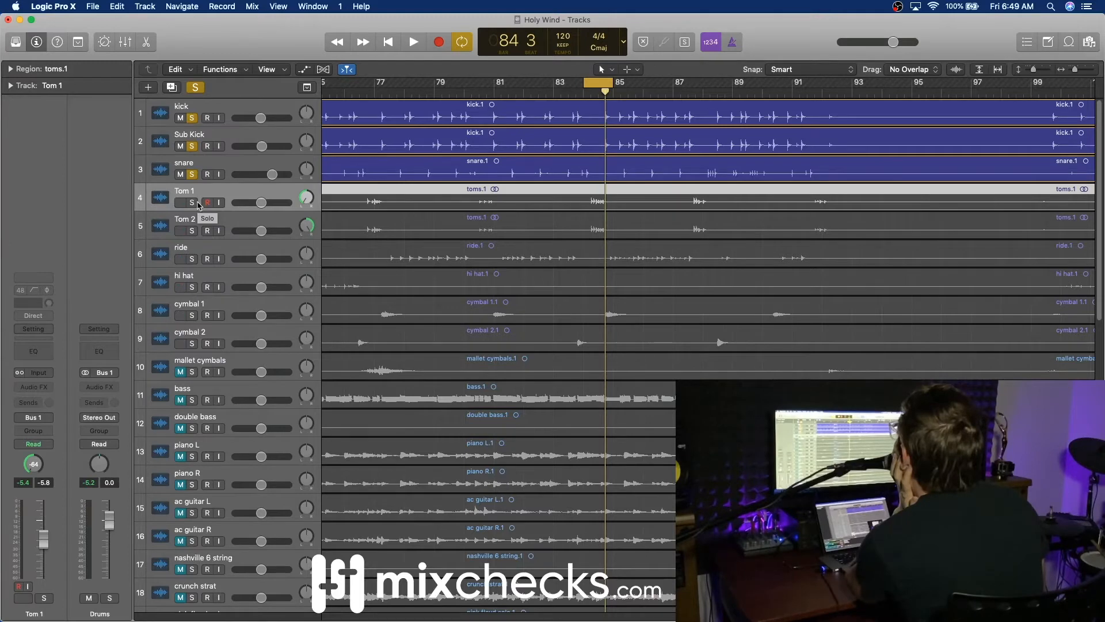
key("space")
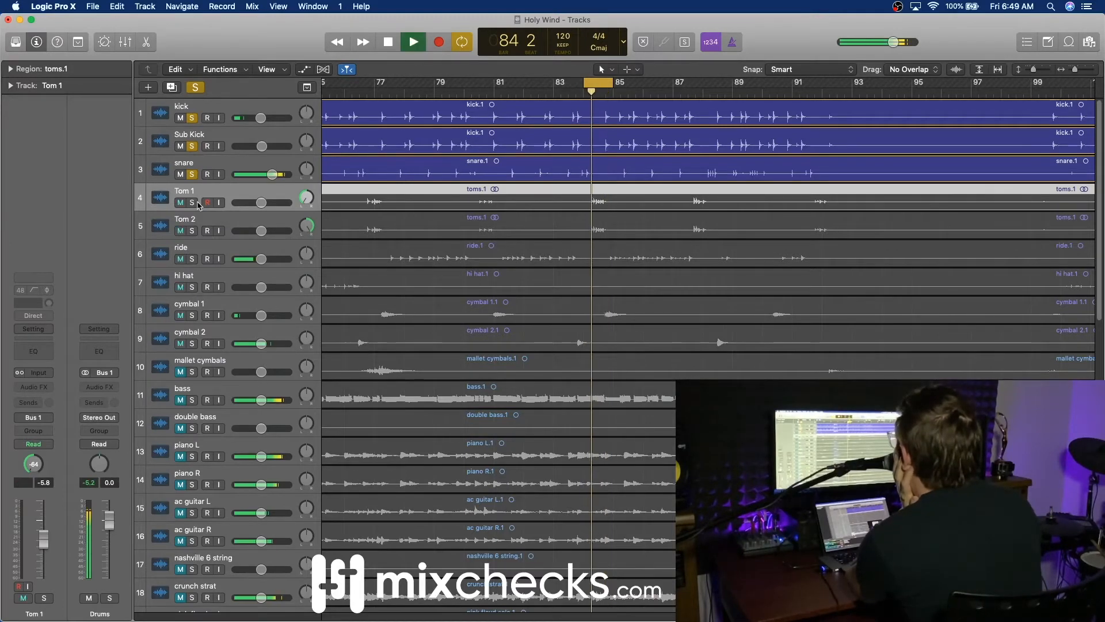
left_click(195, 203)
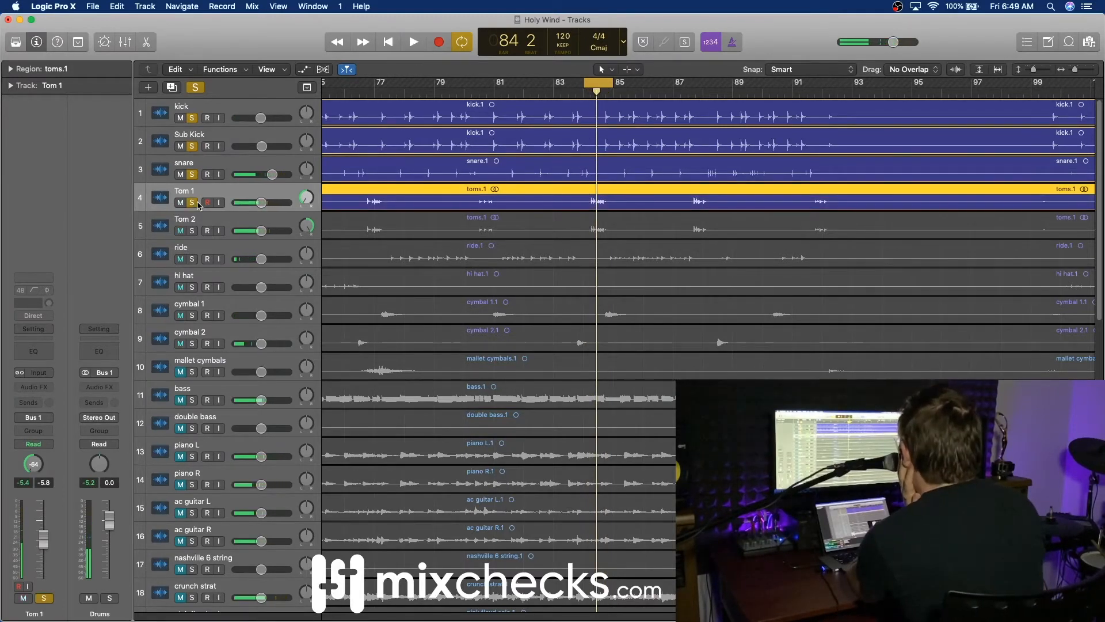
key("space")
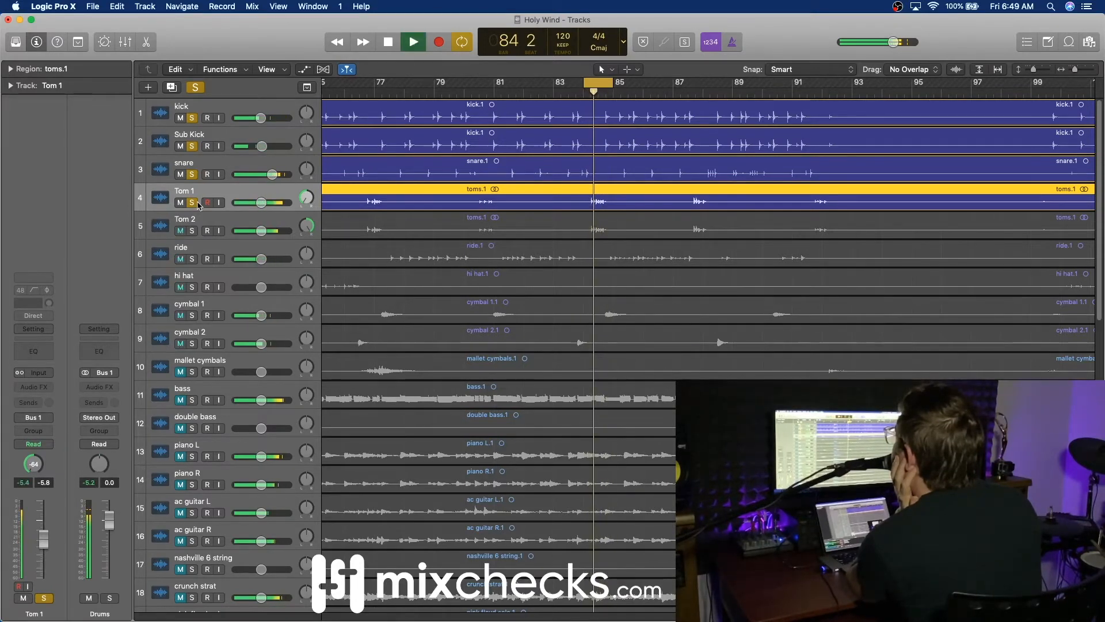
key("space")
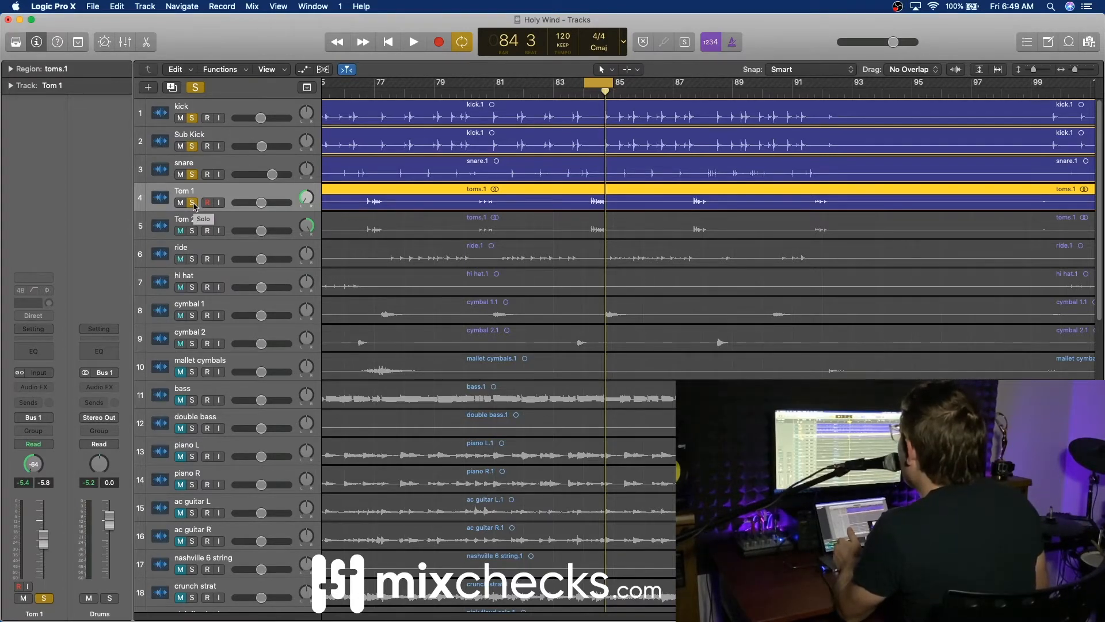
left_click(192, 204)
left_click(193, 204)
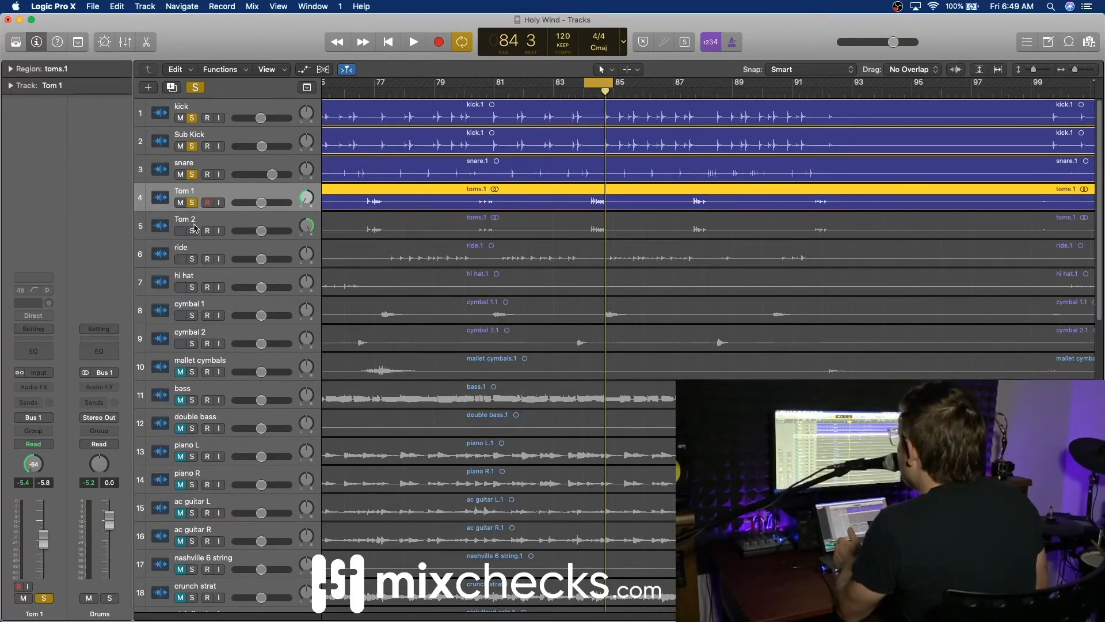
Step: Delete Tom 2's audio region and remove the emptied Tom 2 track
left_click(203, 222)
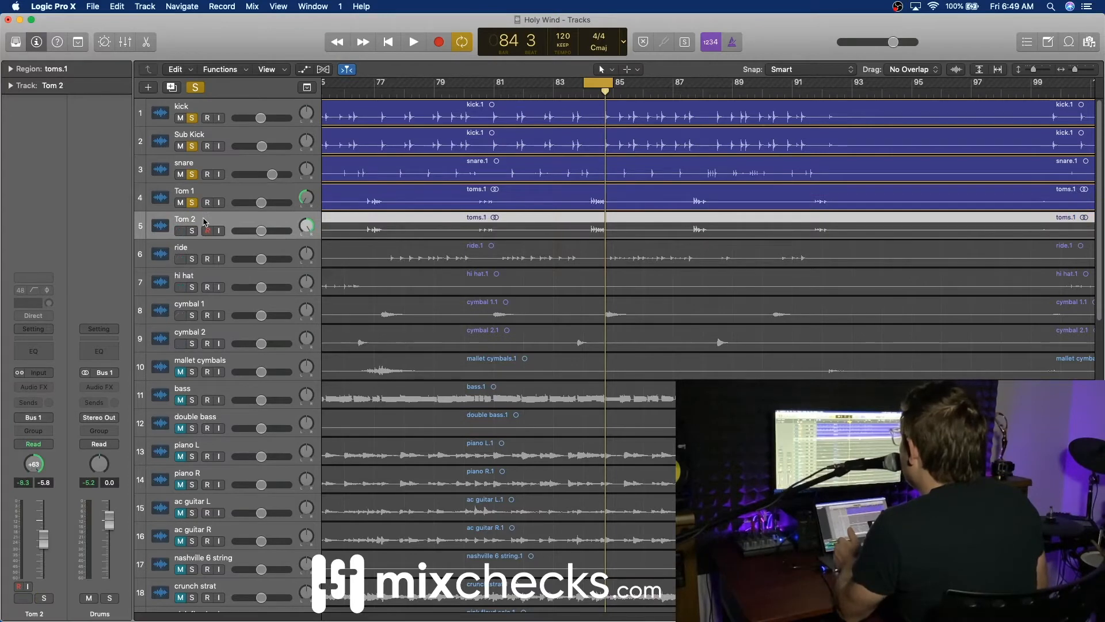
key("Delete")
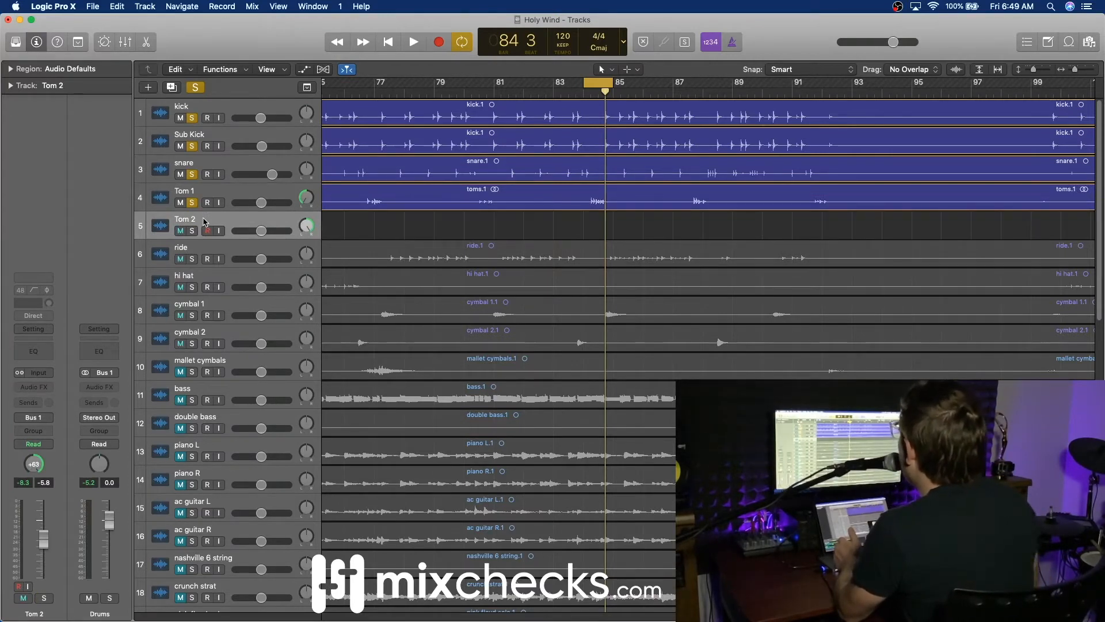
key("super+BackSpace")
Step: Rename the Tom 1 track as Toms and return its pan to centre
double_click(188, 188)
type("Toms")
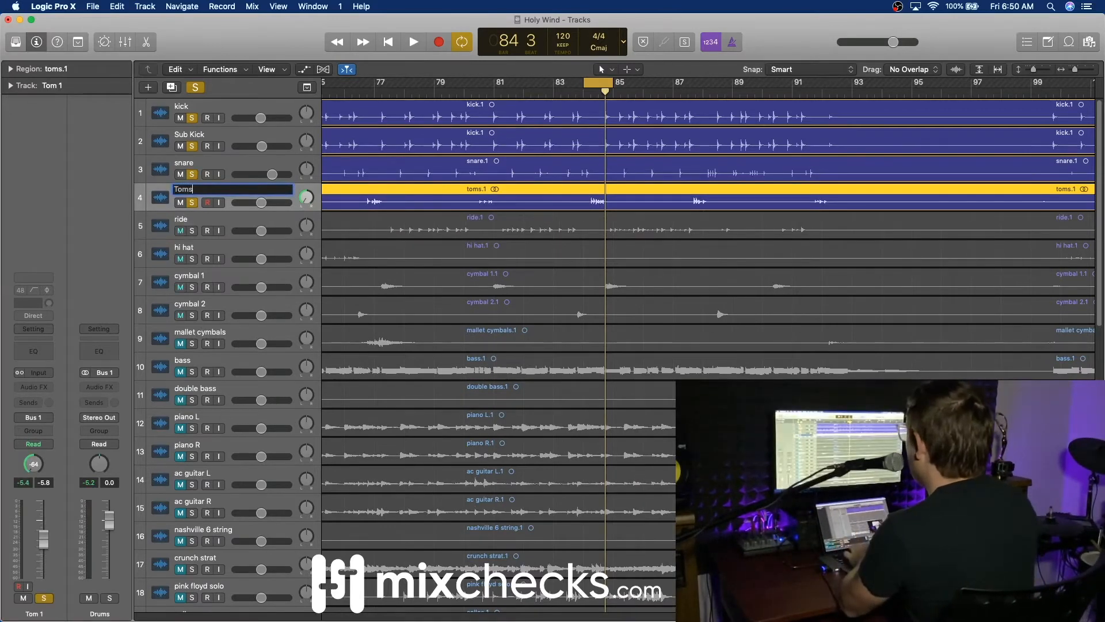
key("Return")
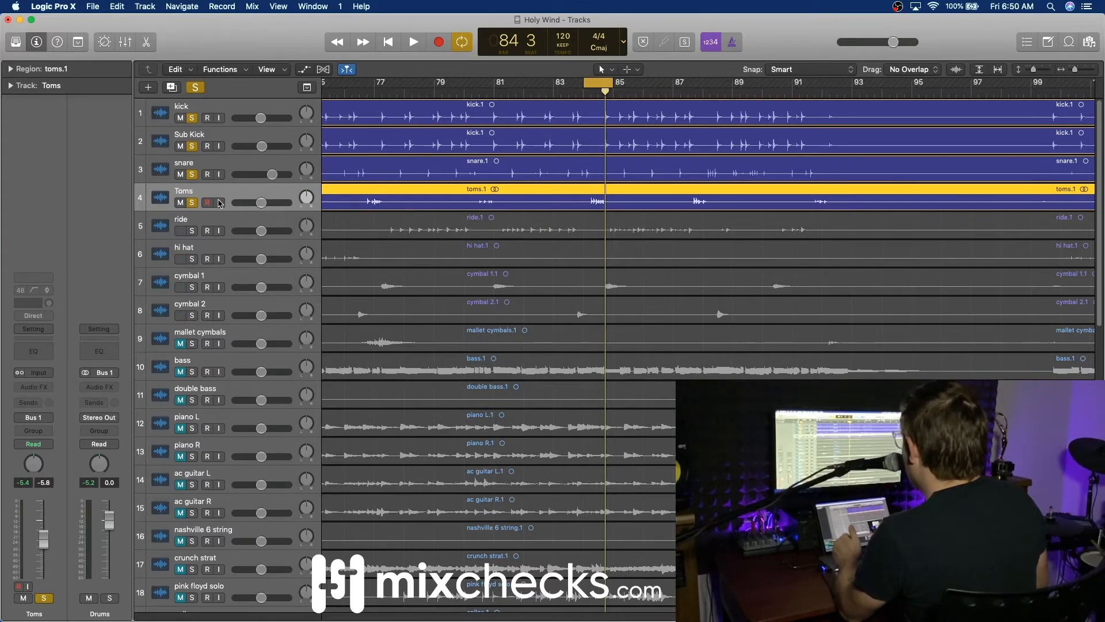
Step: Set the Toms track's input format back to Stereo while auditioning the cycled bar
key("space")
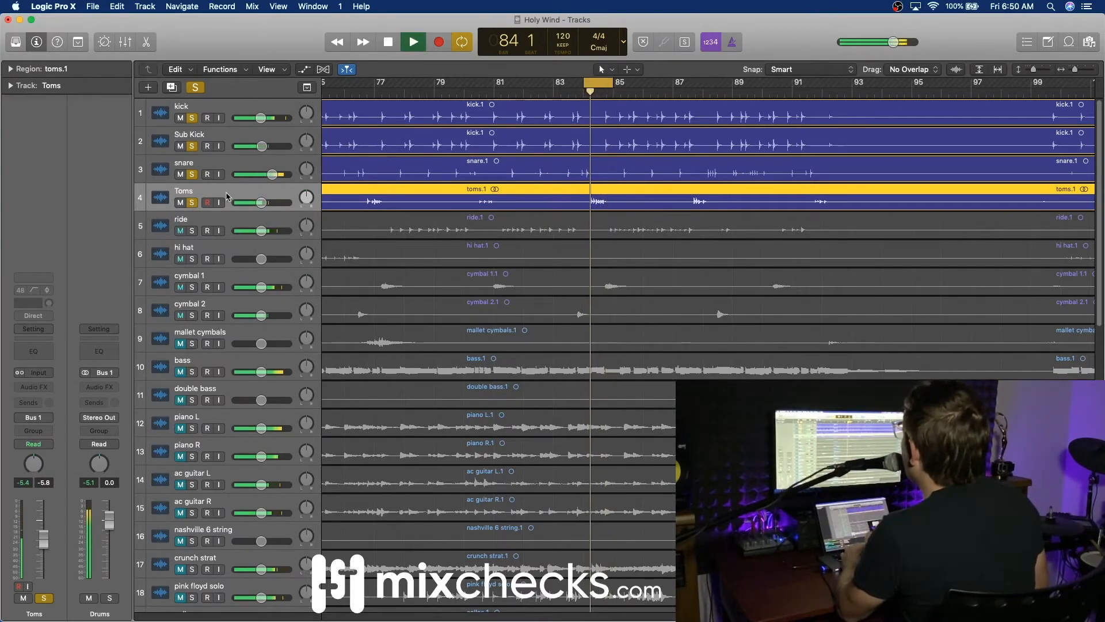
left_click(17, 372)
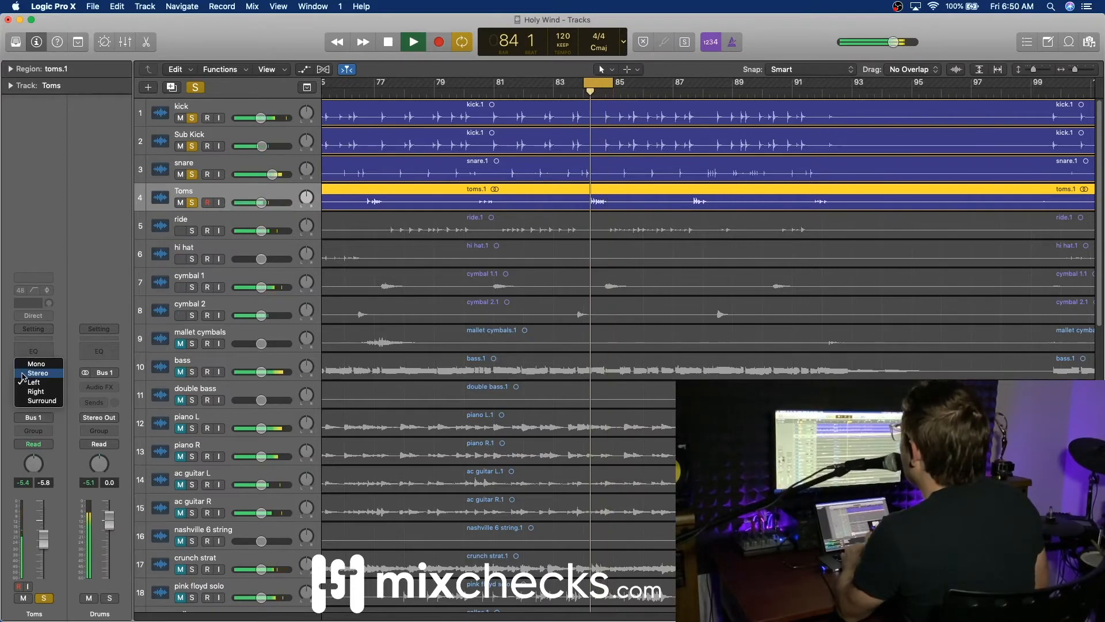
left_click(35, 377)
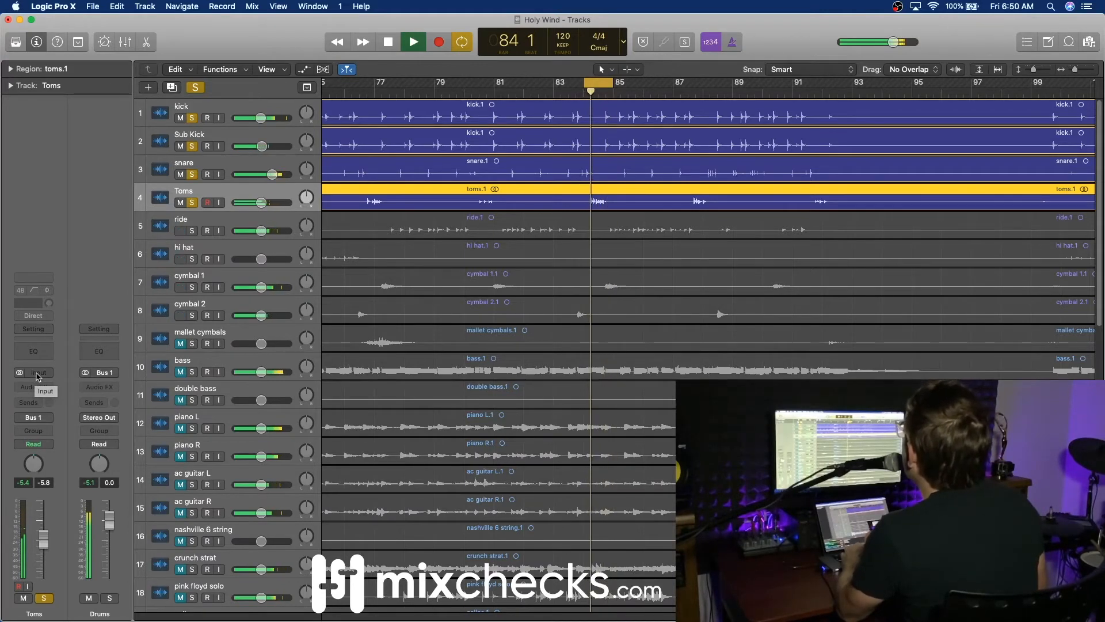
key("space")
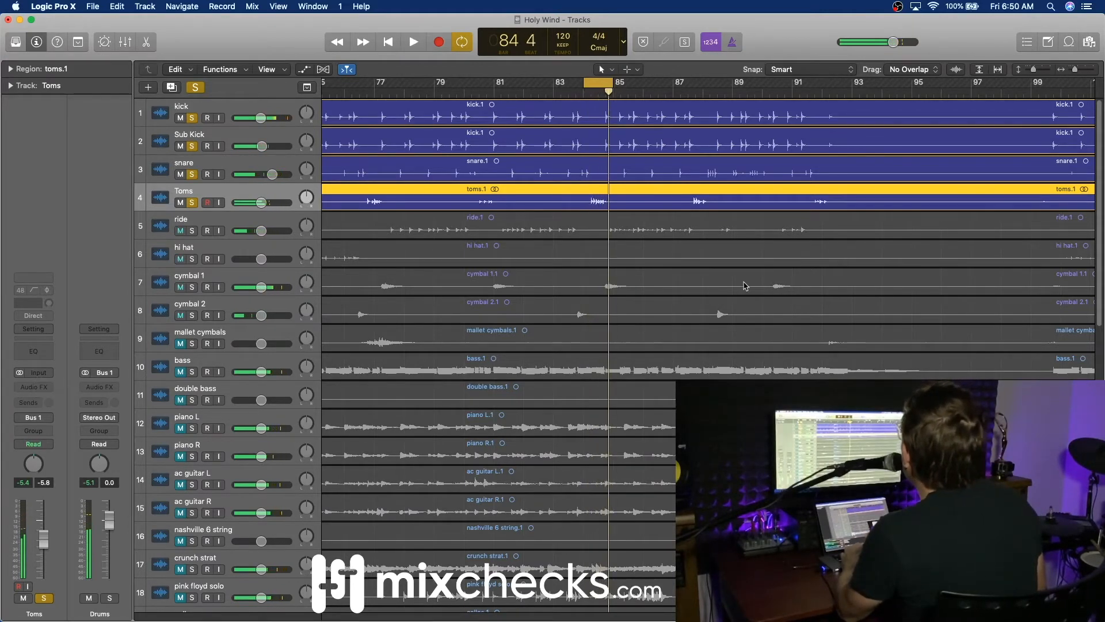
Step: Insert the stereo bx_console SSL 4000 G plug-in on the Toms track while the bar 84 cycle plays
left_click_drag(1075, 71, 1068, 74)
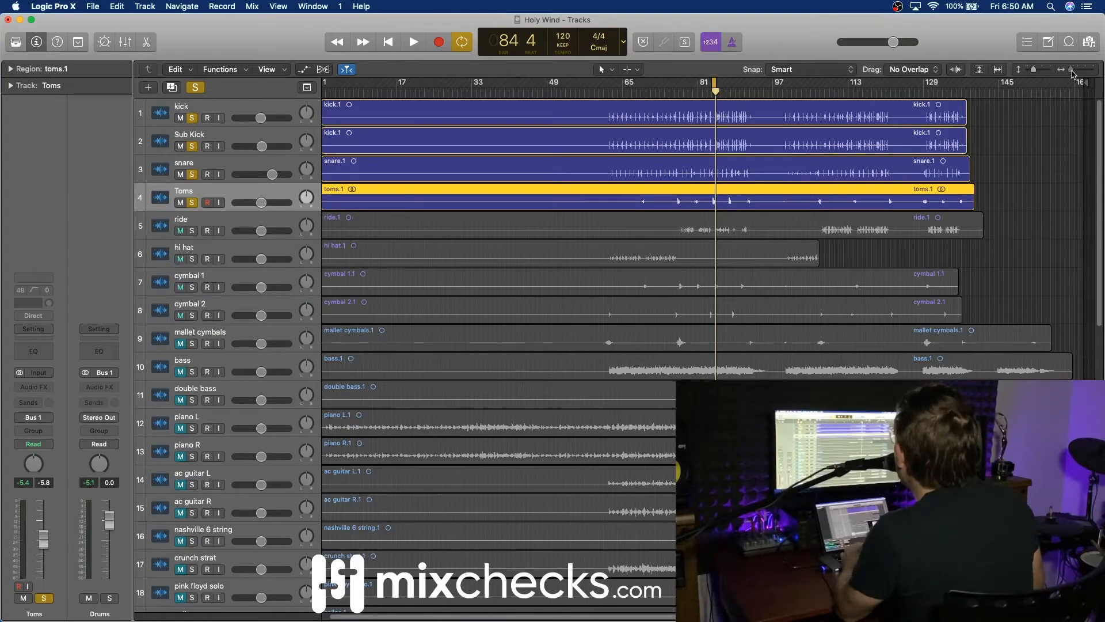
left_click_drag(1074, 74, 1091, 73)
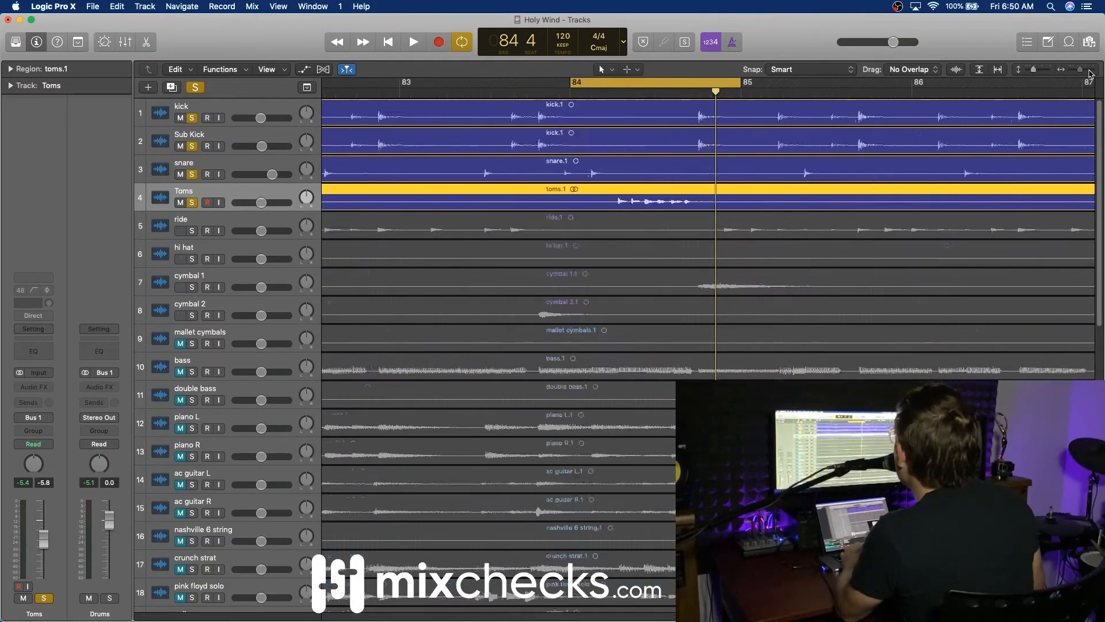
left_click_drag(1083, 70, 1077, 71)
key("space")
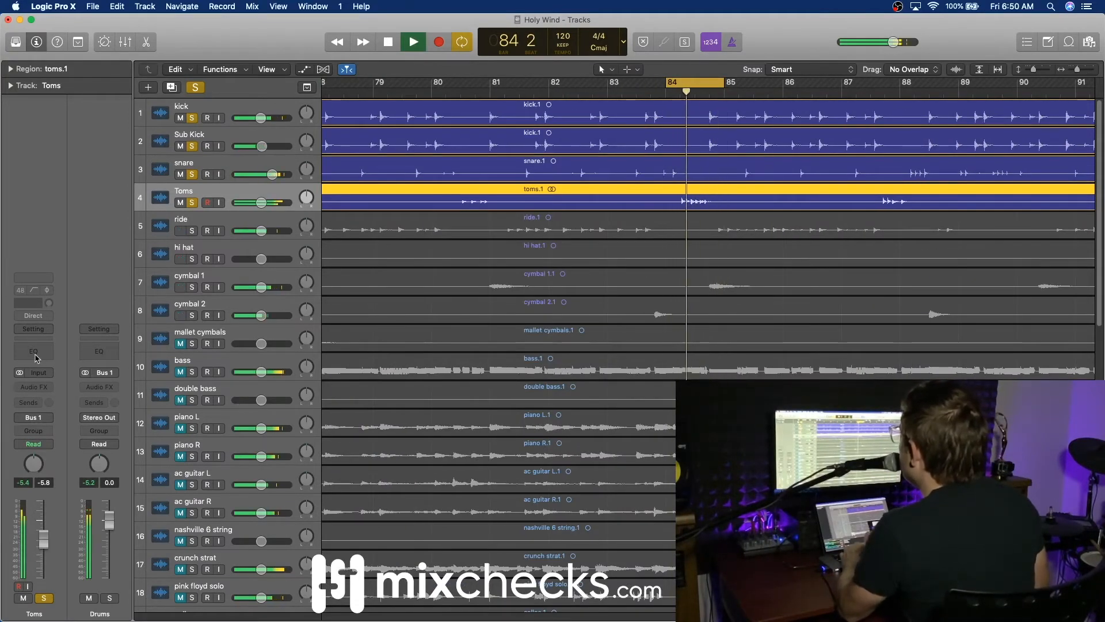
left_click(40, 398)
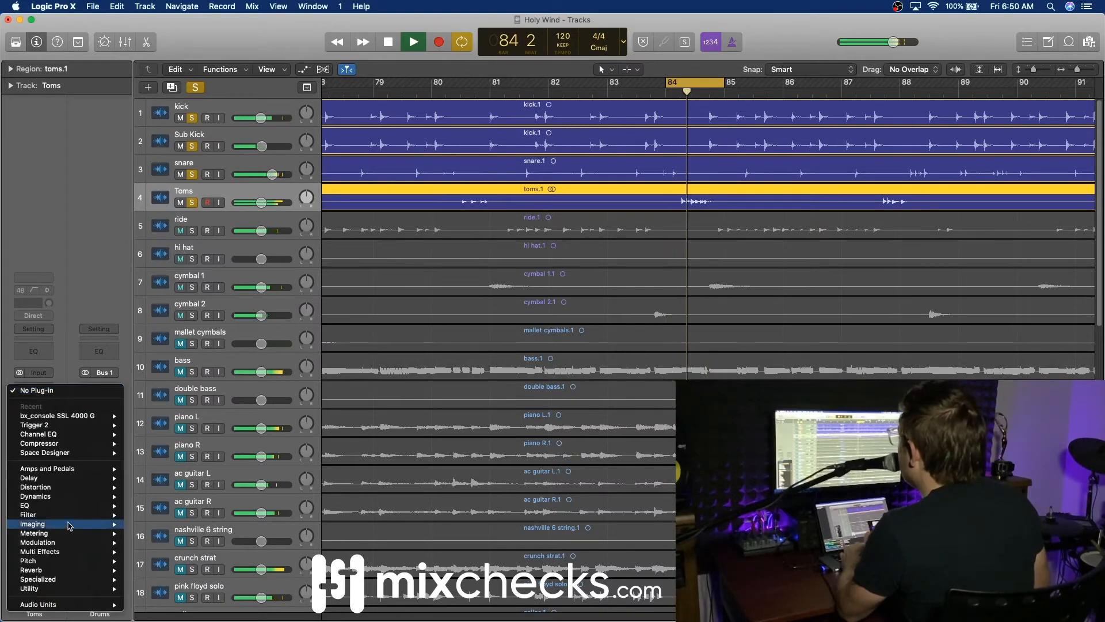
mouse_move(106, 415)
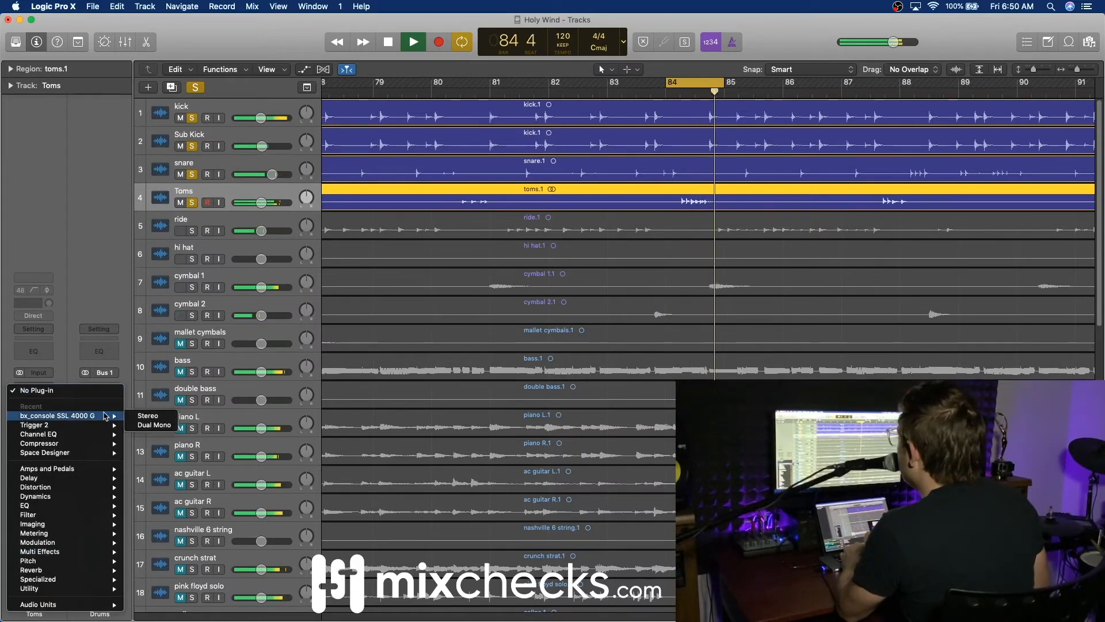
left_click(154, 416)
Step: Boost the high-frequency shelf with an adjusted frequency and set the compressor threshold for the toms
mouse_move(208, 151)
left_mouse_down()
mouse_move(209, 133)
mouse_move(216, 171)
left_mouse_up()
left_click_drag(154, 119, 159, 114)
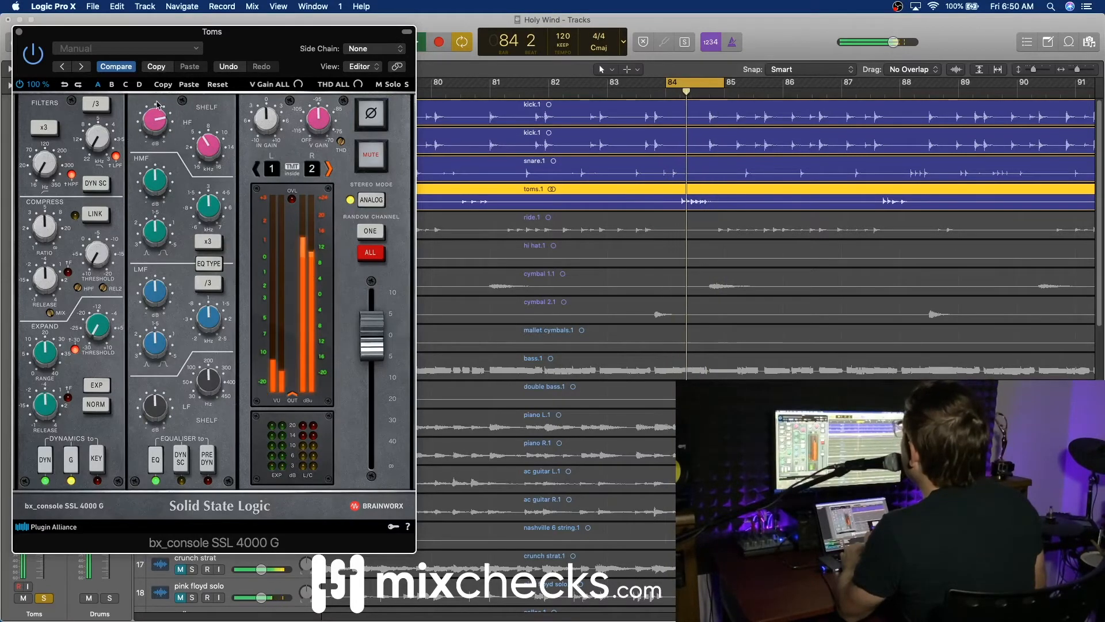
left_click_drag(97, 254, 112, 198)
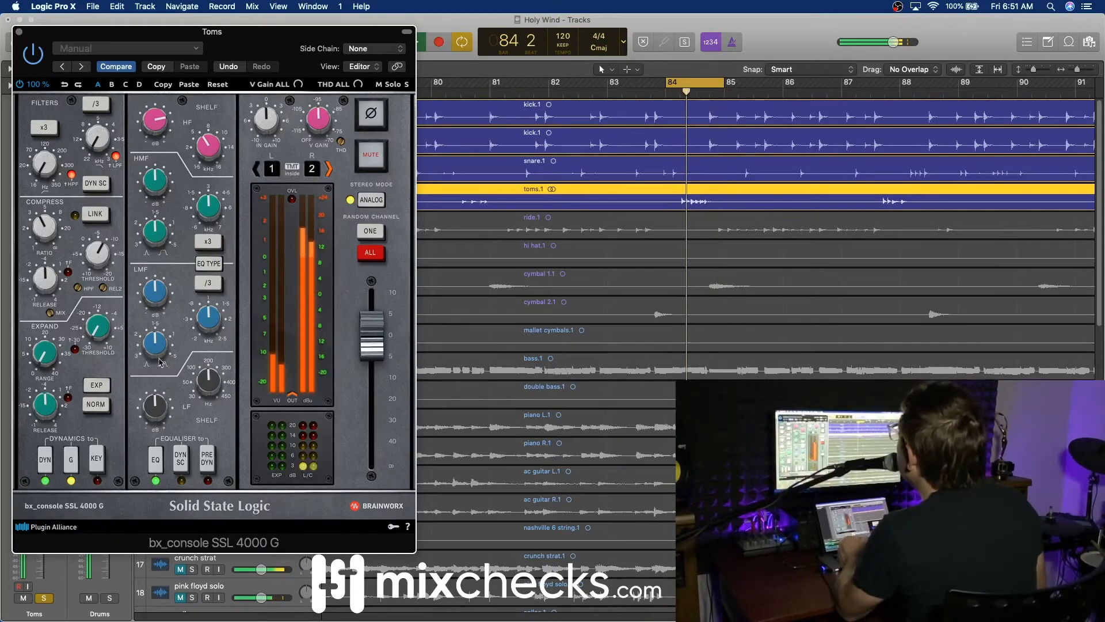
Step: Adjust the high-pass filter cutoff and the low-frequency shelf's frequency and gain for the toms
left_click_drag(41, 162, 43, 146)
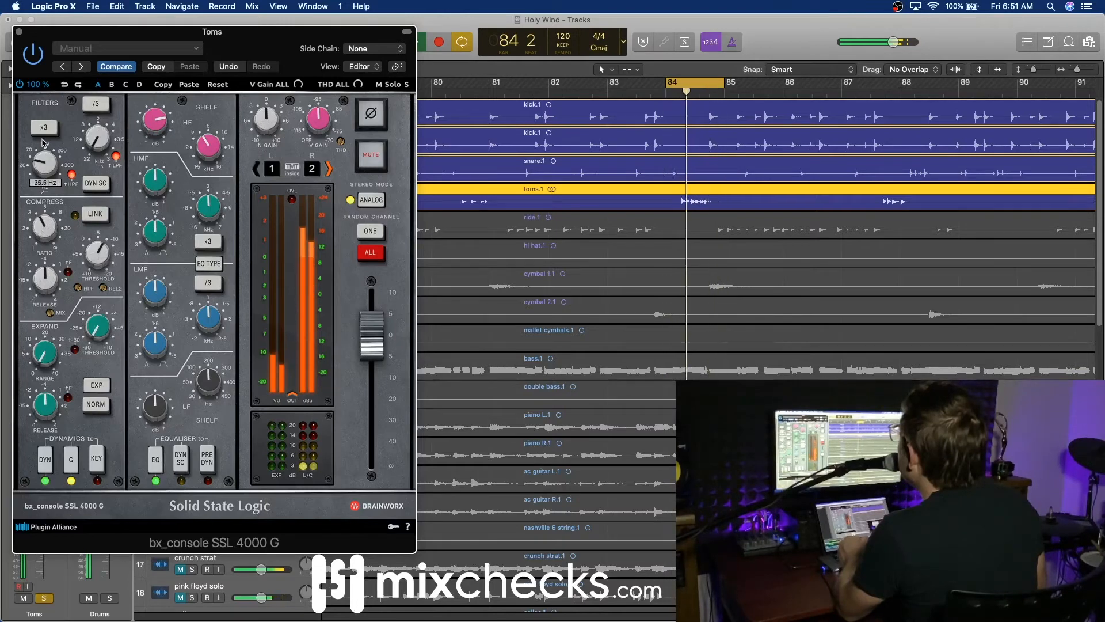
left_click_drag(41, 135, 44, 128)
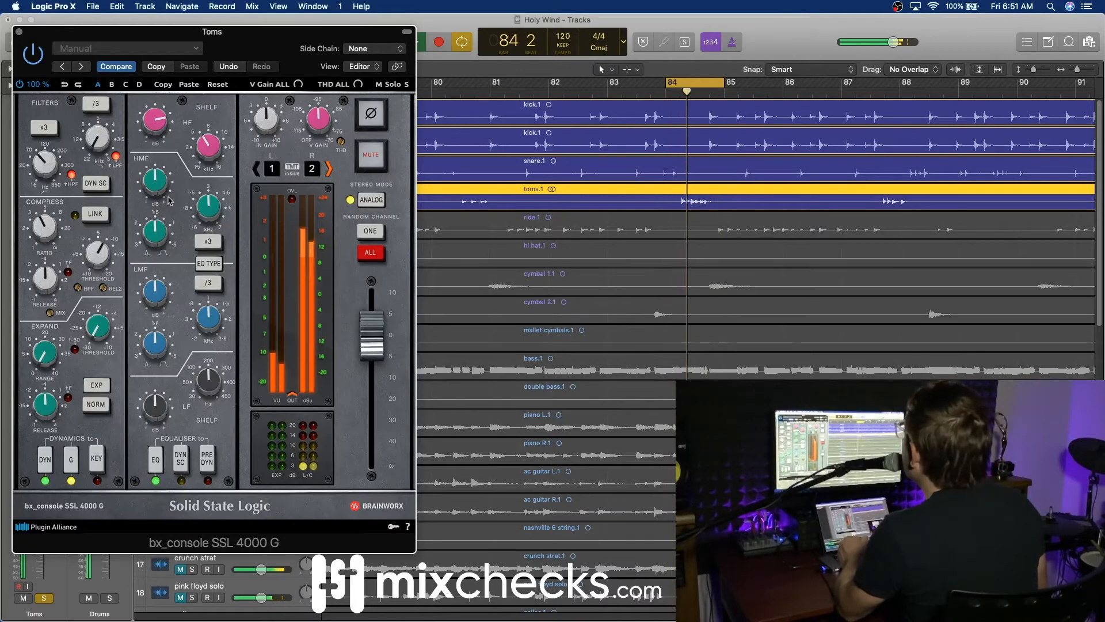
mouse_move(213, 325)
left_click_drag(209, 385, 162, 422)
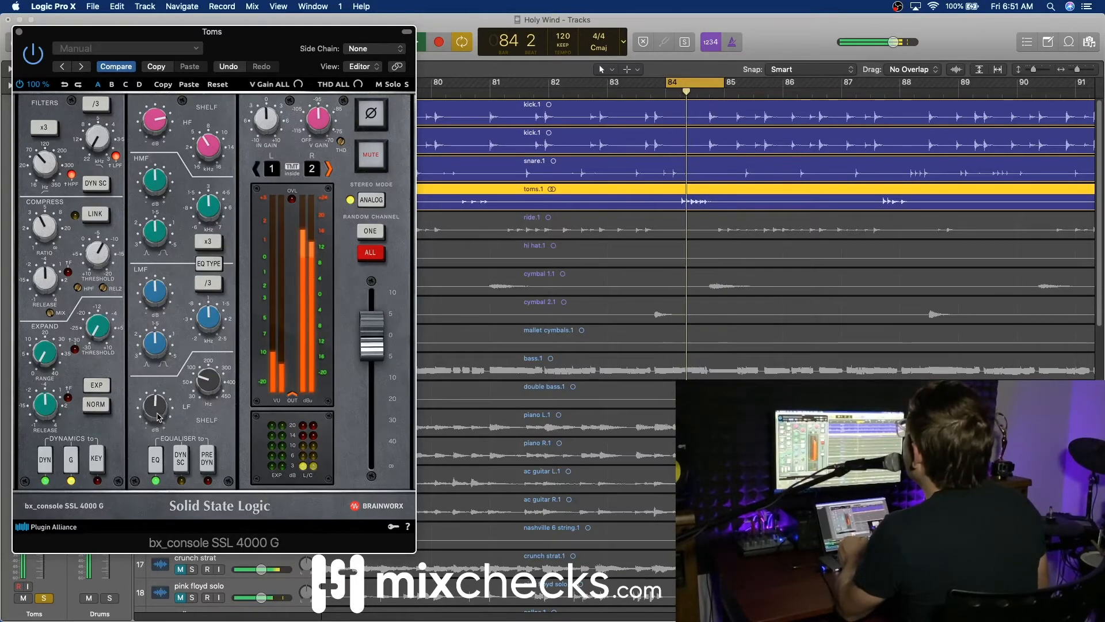
left_click_drag(158, 407, 159, 410)
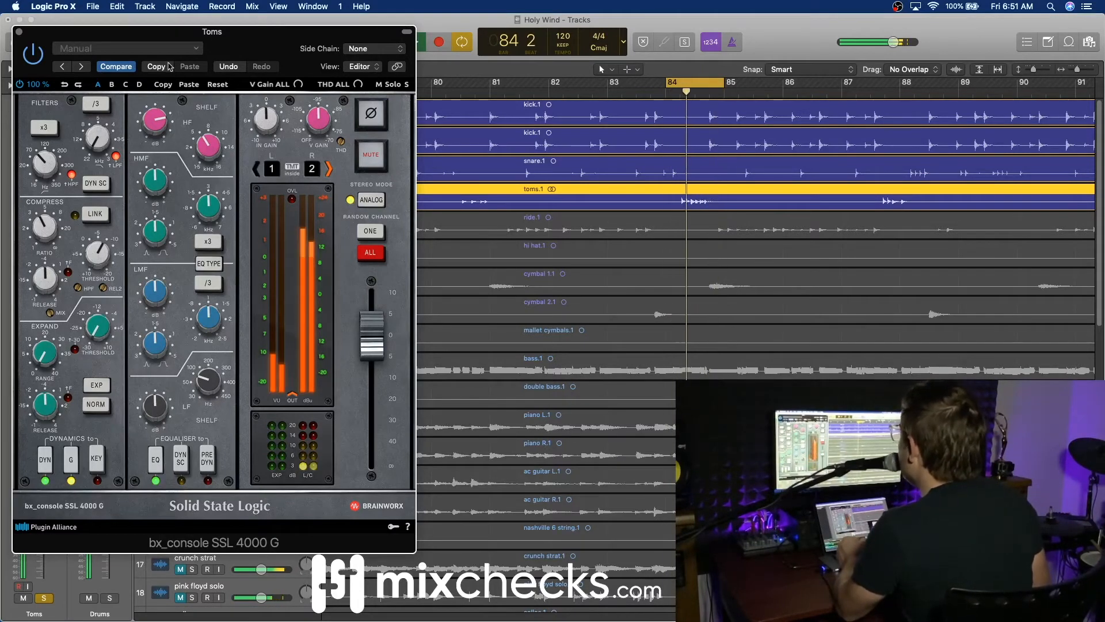
Step: Close the console plug-in and set the Toms track volume to -7.0 dB
left_click(19, 32)
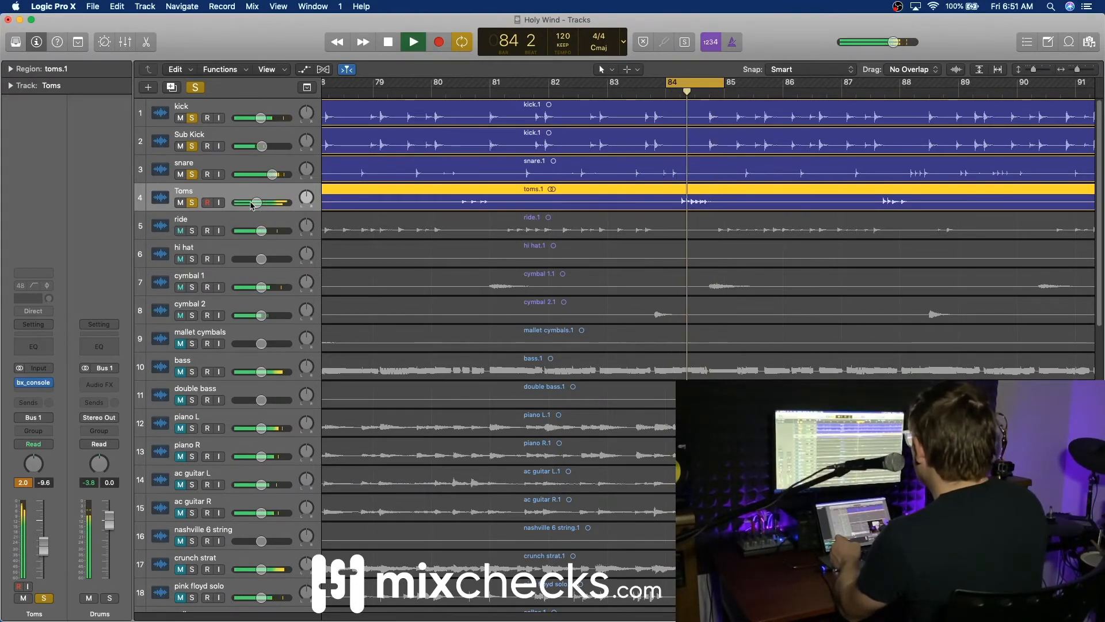
left_click_drag(259, 203, 264, 205)
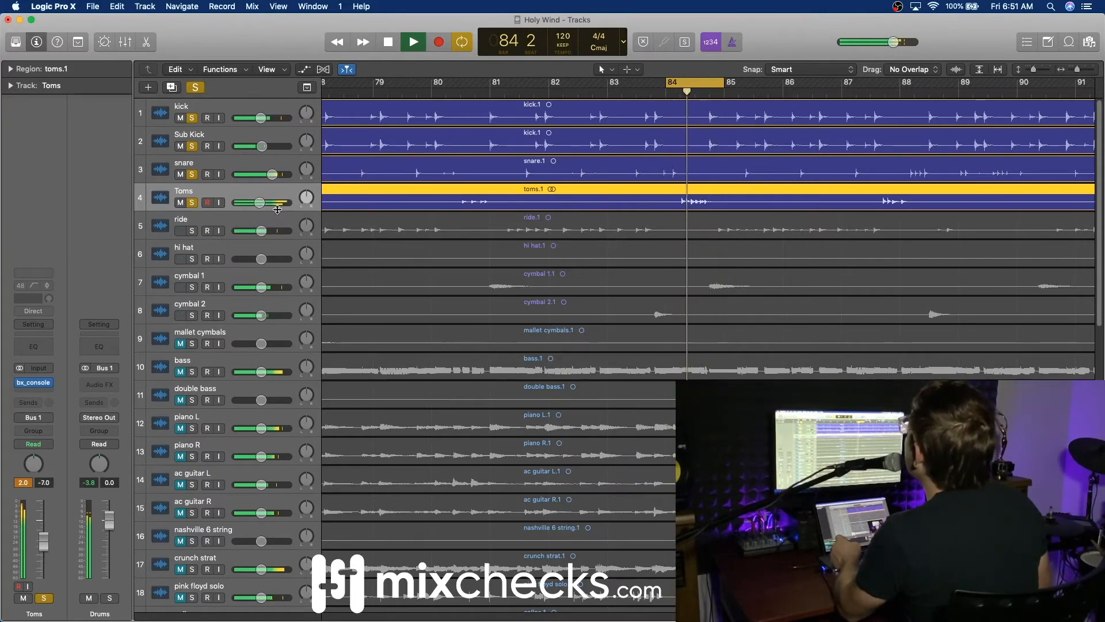
Step: Solo the ride track and pan it to +43 while playing the drums from bar 82
left_click(192, 232)
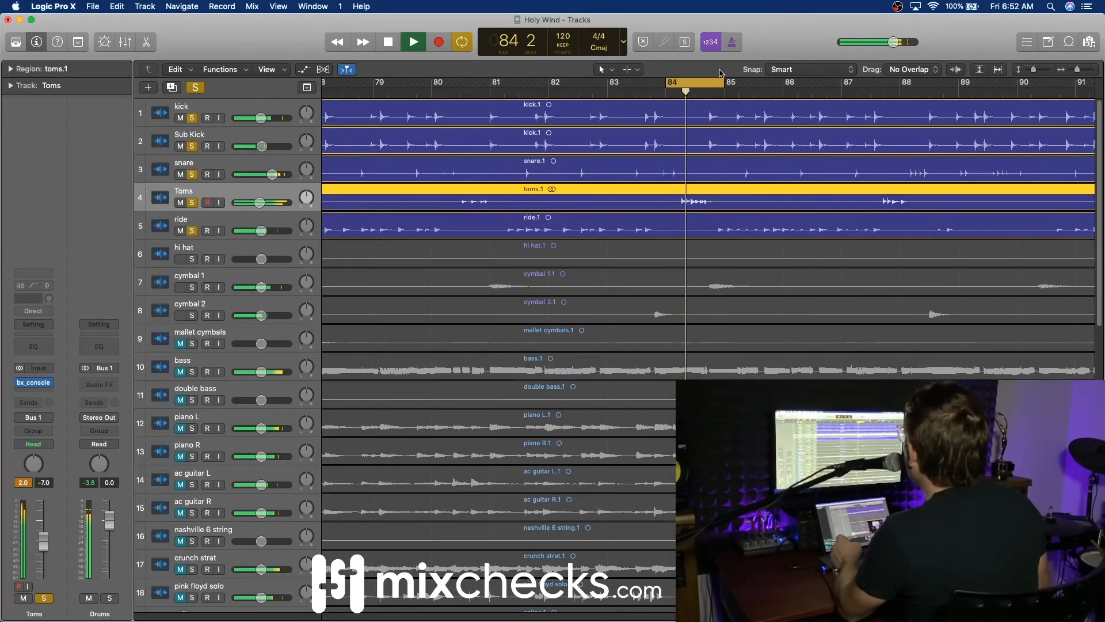
key("space")
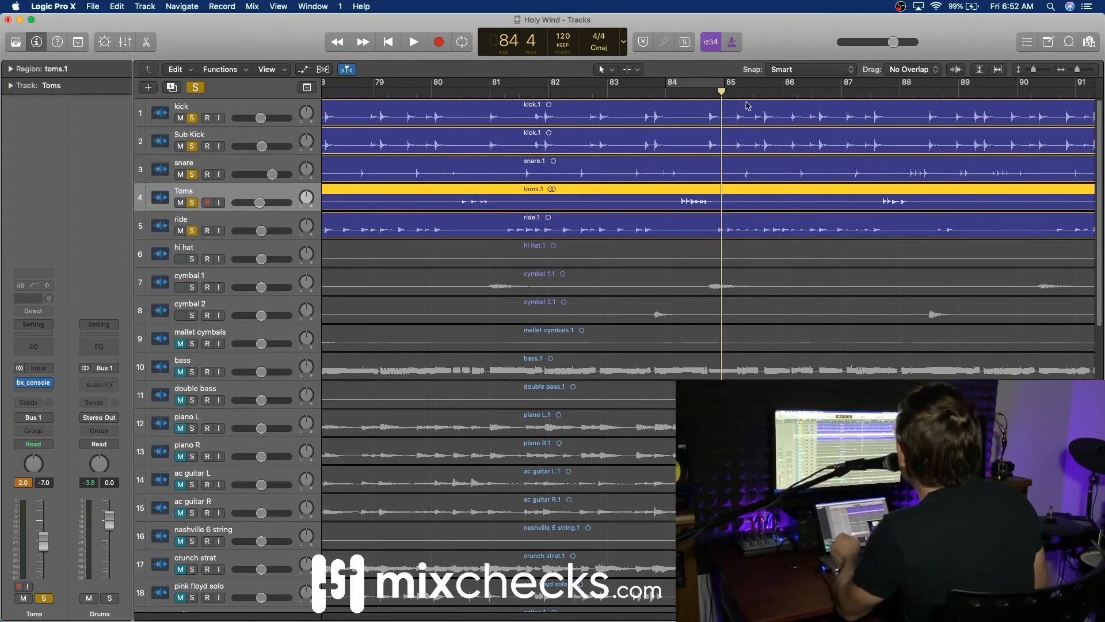
left_click(573, 94)
key("space")
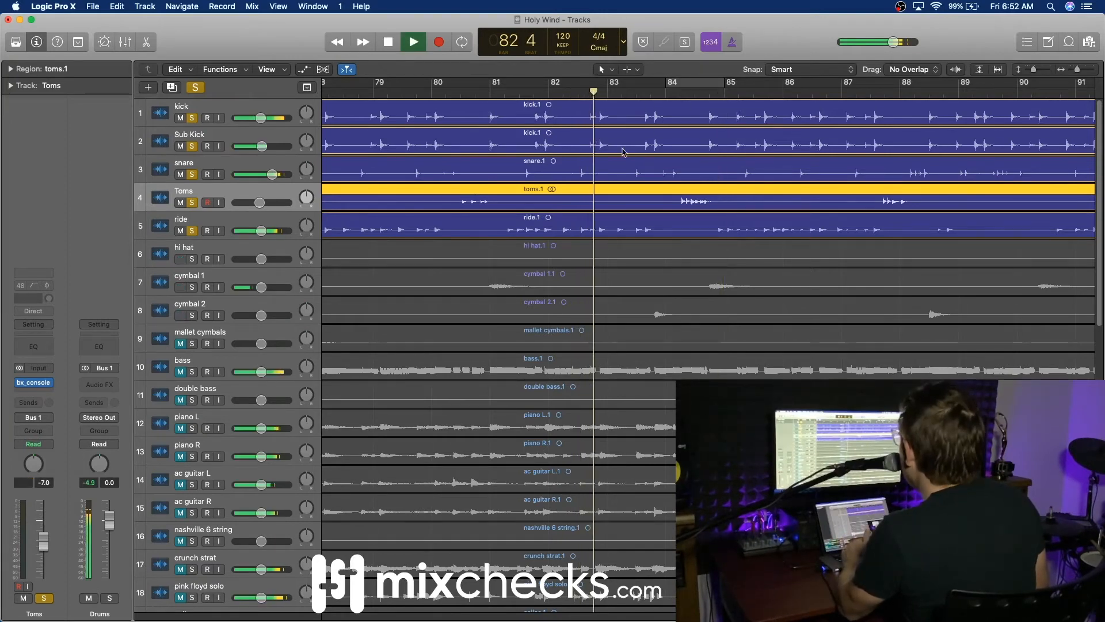
left_click_drag(307, 225, 311, 204)
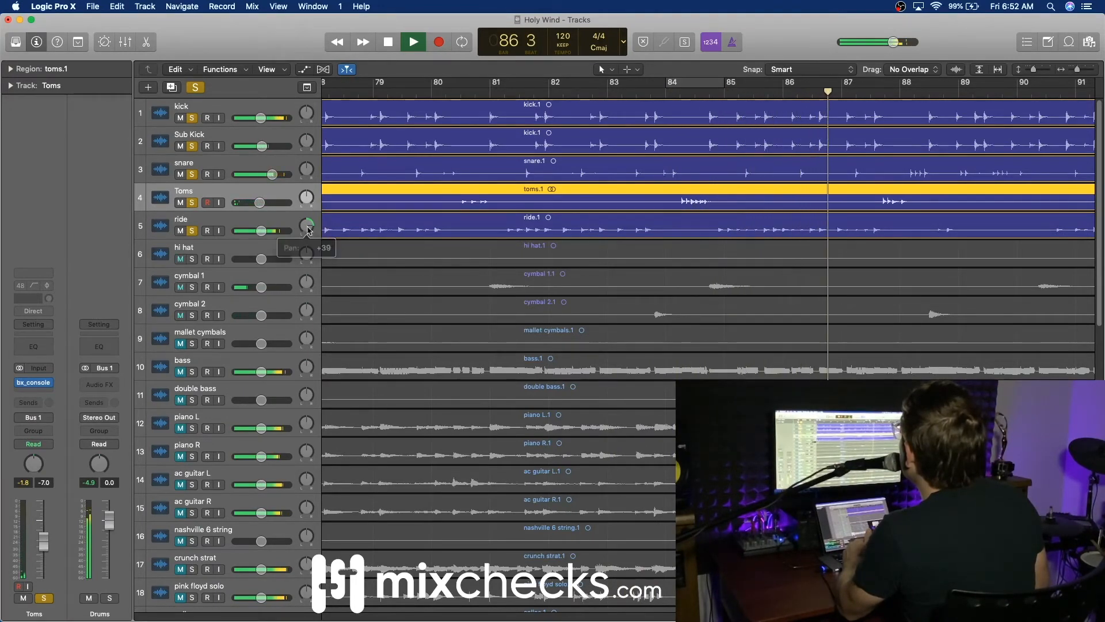
left_click_drag(306, 229, 307, 230)
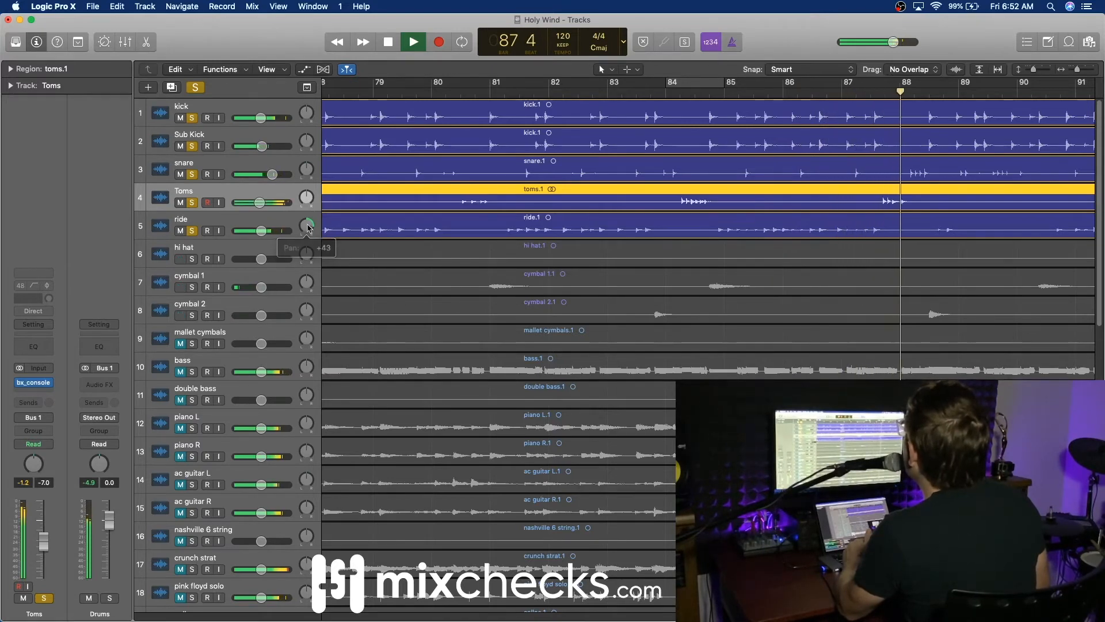
Step: Add a Channel EQ to the ride track with a 24 dB/Oct low cut at 580 Hz
left_click(457, 230)
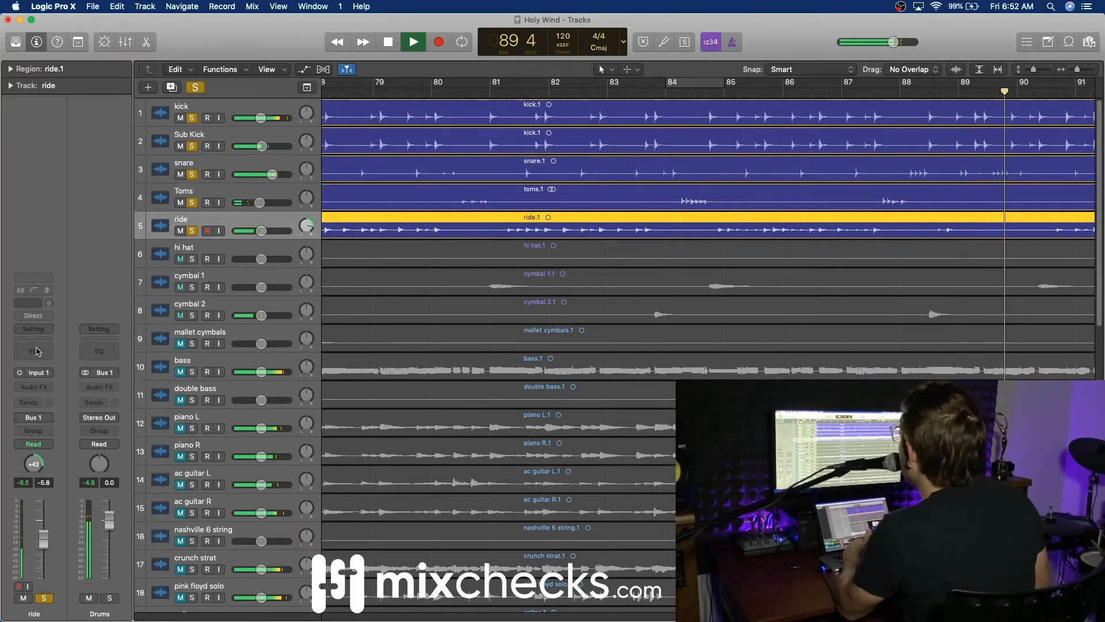
left_click(37, 351)
left_click(42, 206)
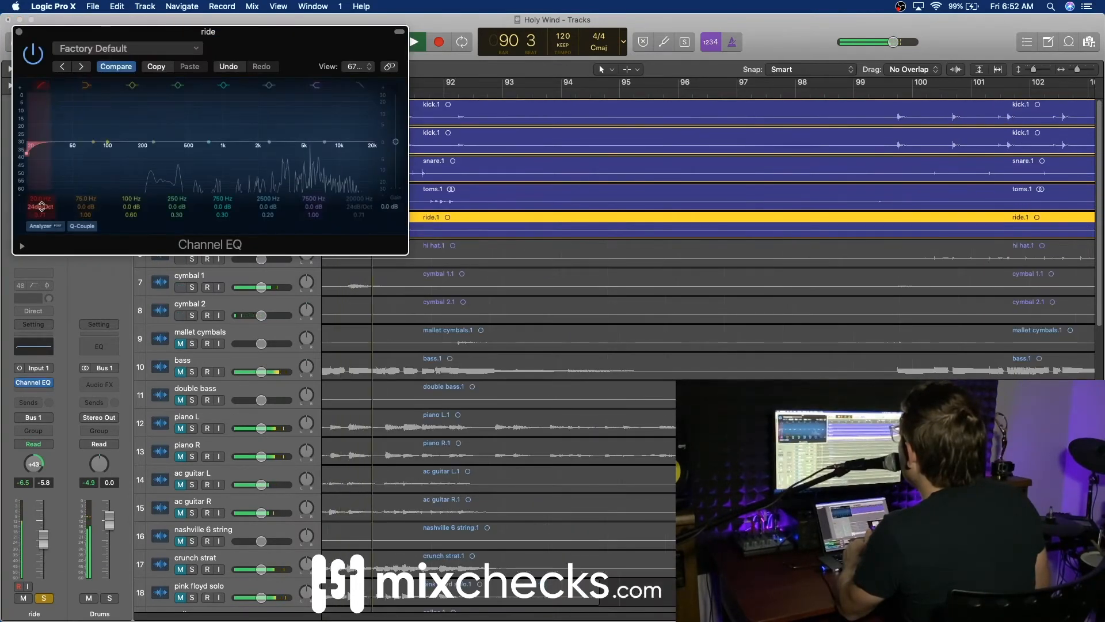
left_click_drag(41, 206, 42, 159)
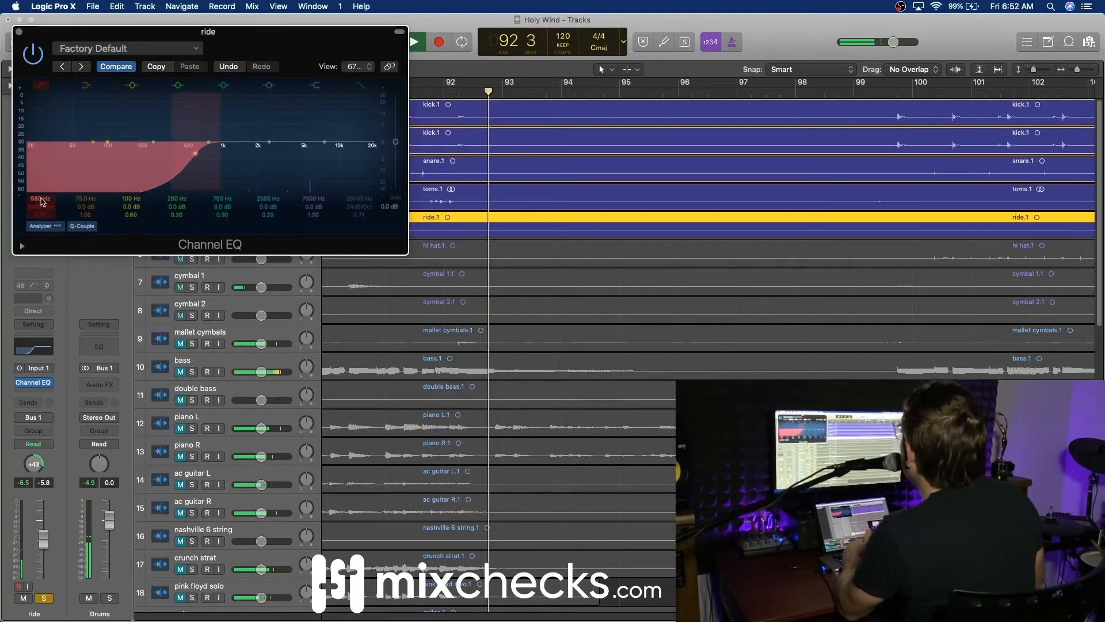
Step: Set the cycle range from bar 77 to about bar 82 and play it
scroll(669, 326, "left", 2)
scroll(669, 327, "left", 10)
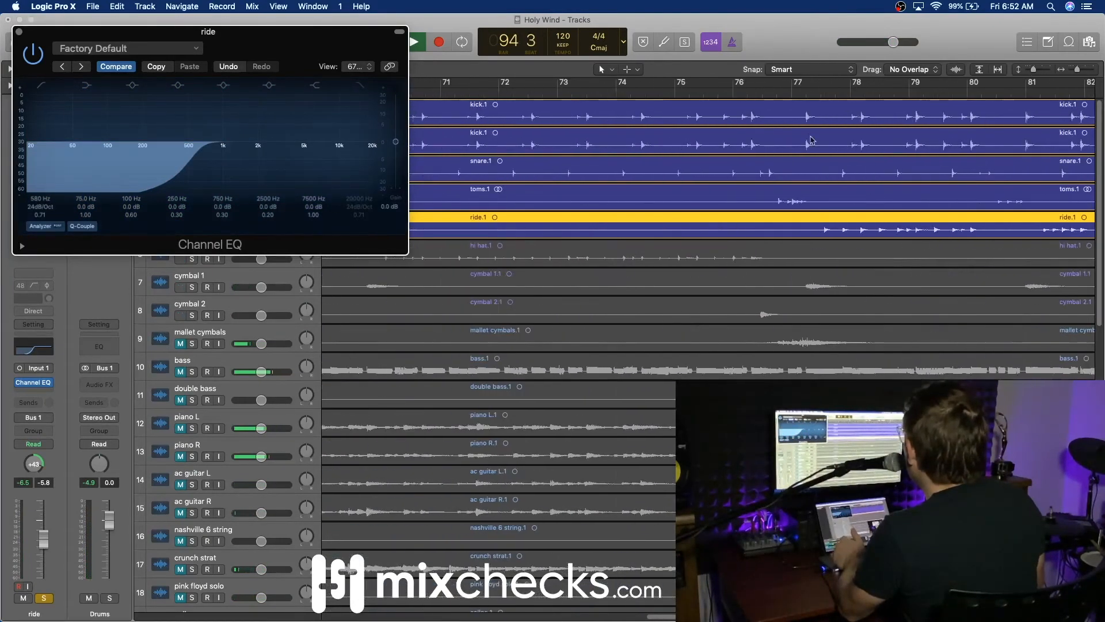
left_click_drag(810, 92, 1097, 97)
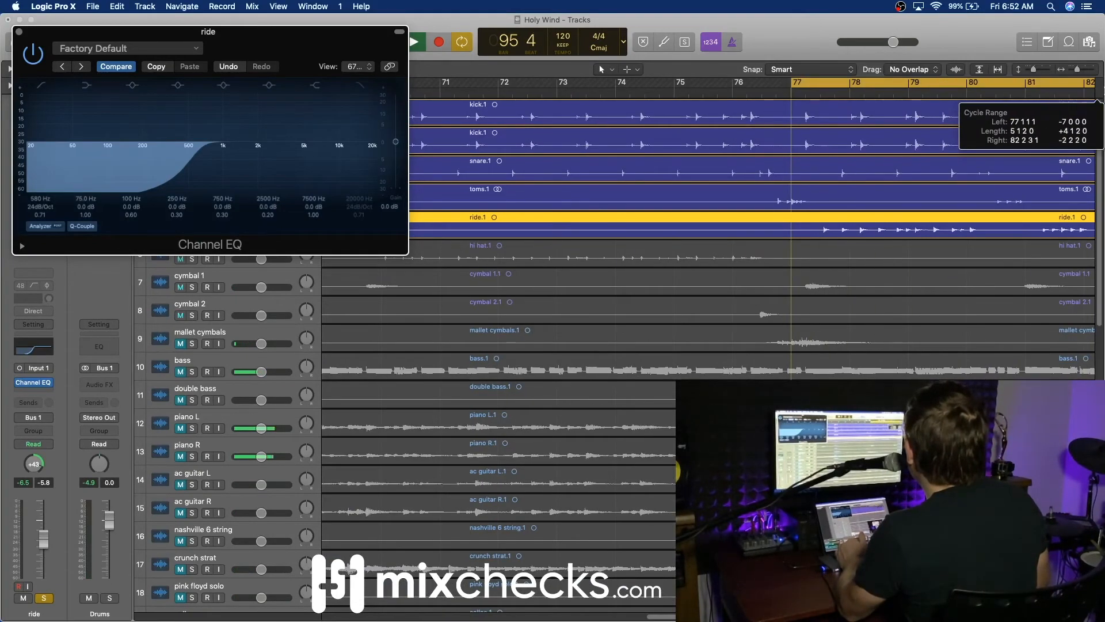
key("space")
key("space")
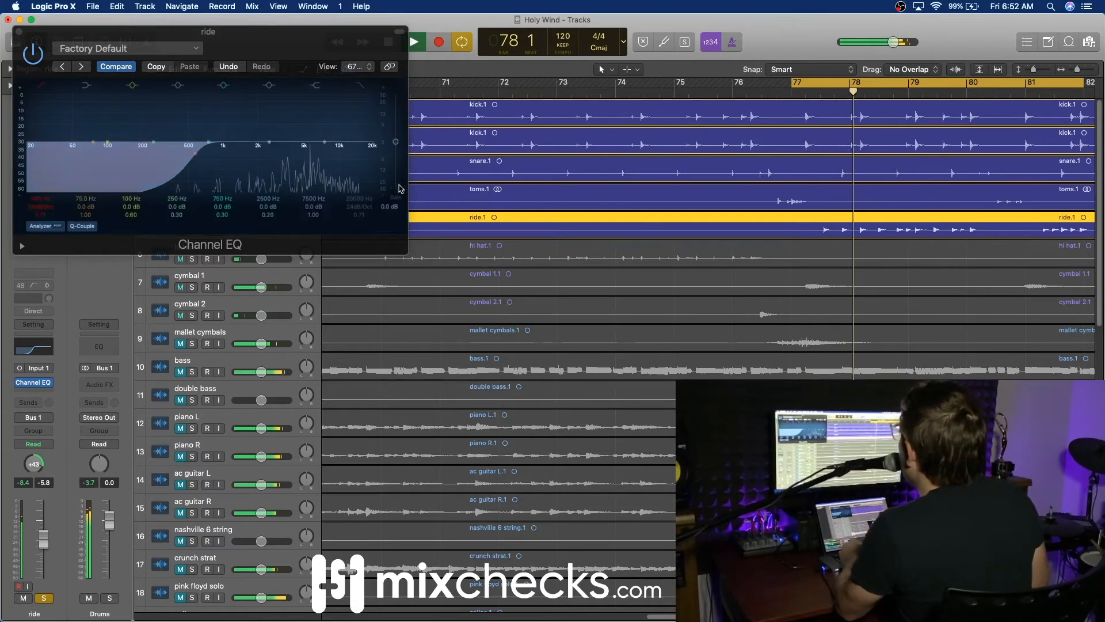
Step: Cut two narrow ride EQ bands: 5300 Hz by -24.0 dB with Q 29 and 3500 Hz by -12.5 dB with Q 60
mouse_move(268, 207)
left_mouse_down()
mouse_move(268, 219)
mouse_move(268, 167)
mouse_move(269, 190)
left_mouse_up()
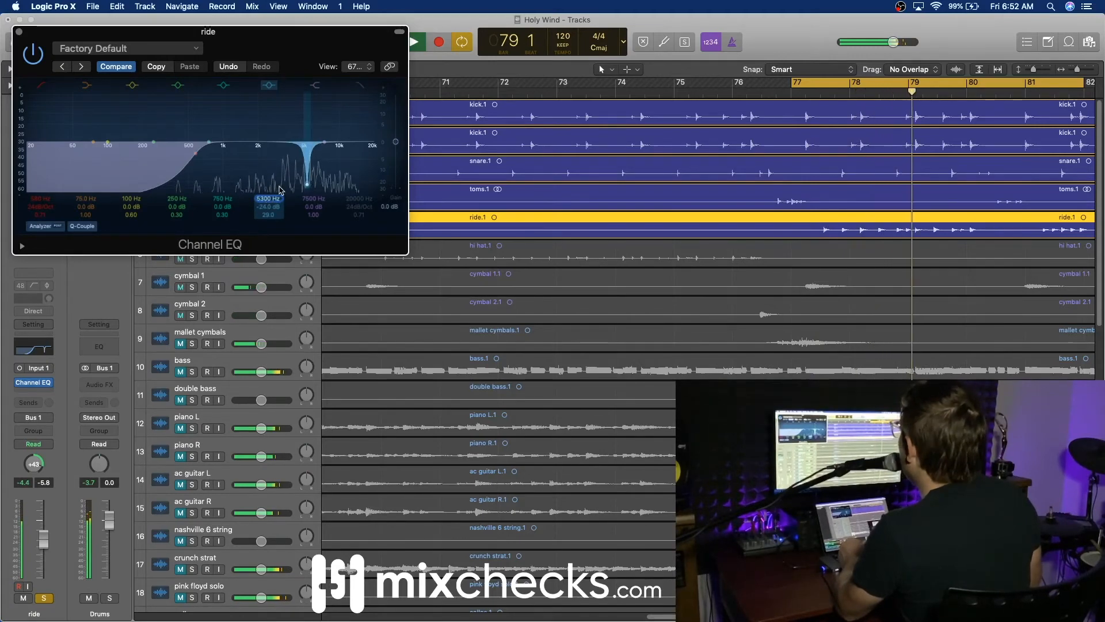
mouse_move(223, 199)
left_mouse_down()
mouse_move(223, 186)
mouse_move(225, 213)
mouse_move(220, 192)
left_mouse_up()
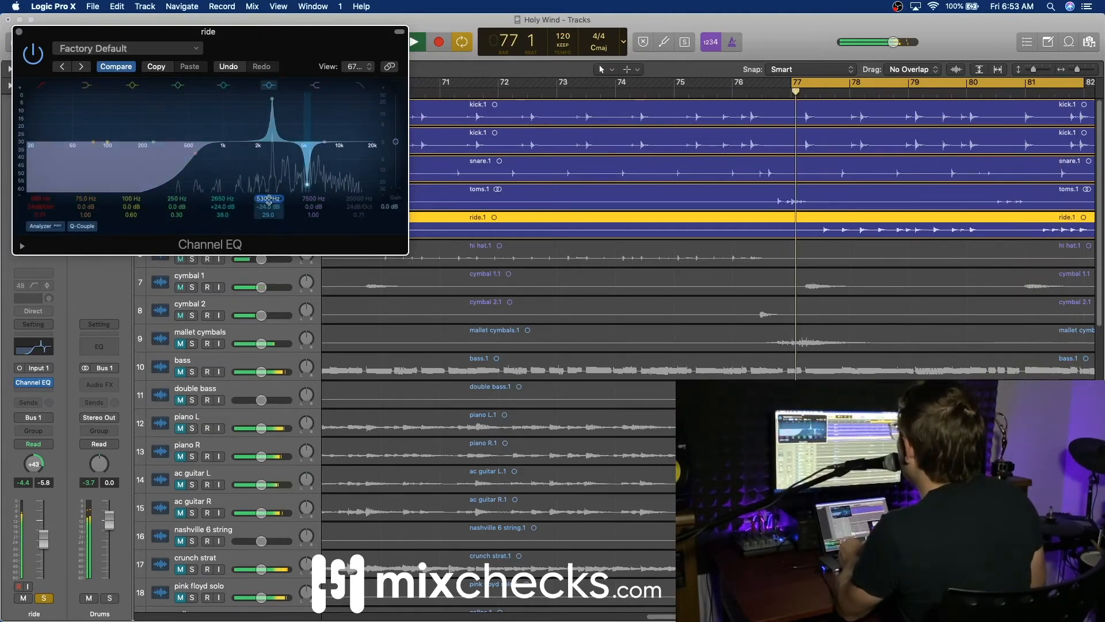
left_click_drag(269, 199, 268, 201)
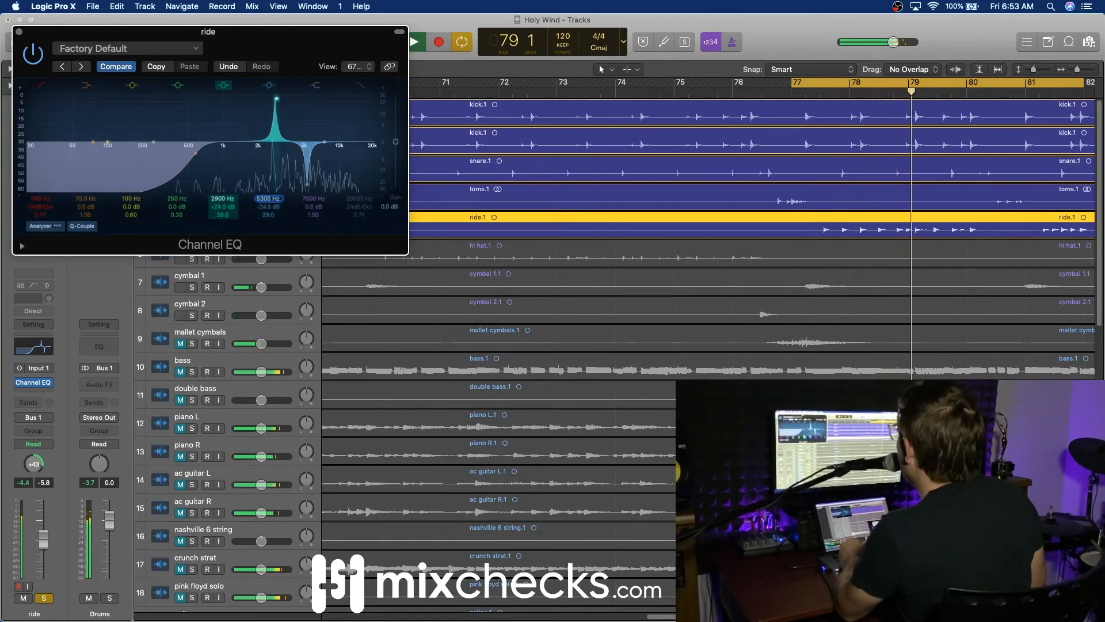
left_click_drag(221, 198, 221, 202)
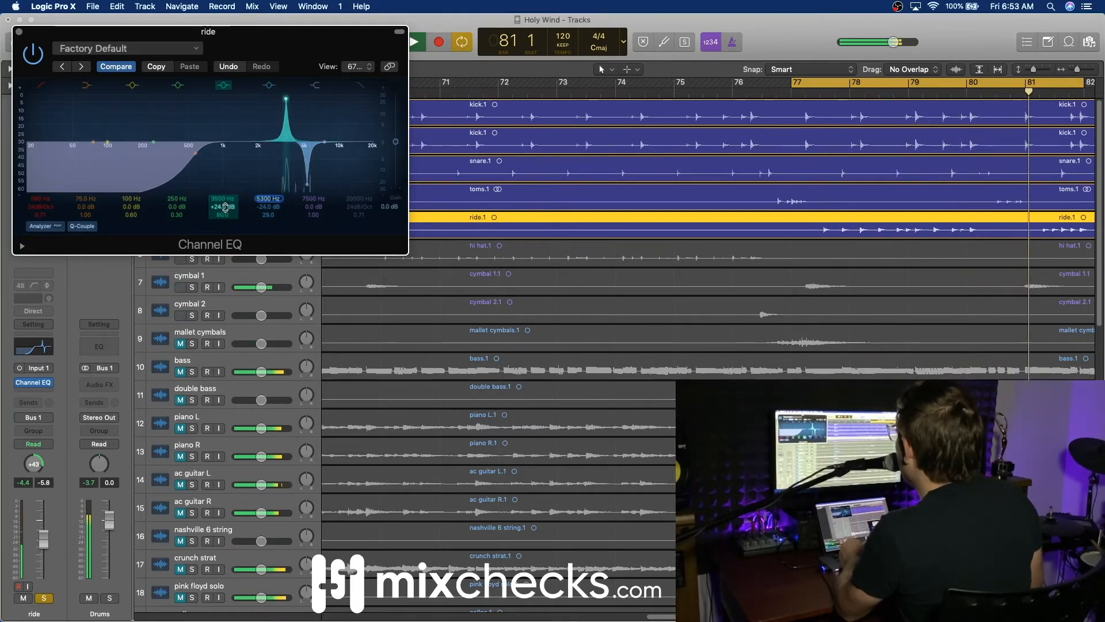
left_click_drag(223, 207, 223, 247)
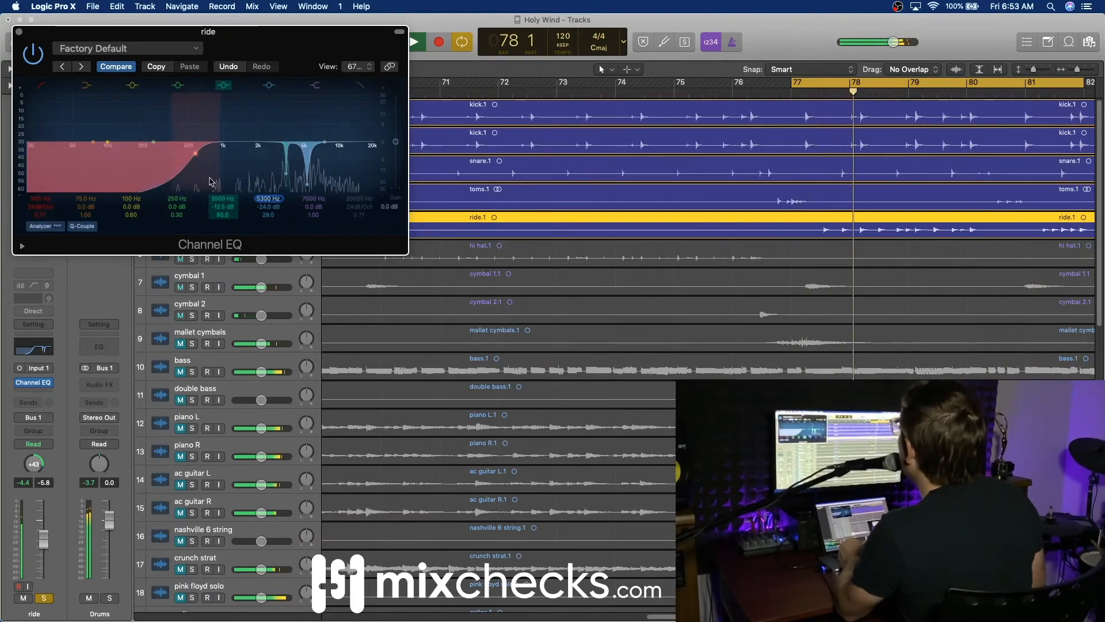
Step: Close the ride's EQ and set the track volume to -9.8 dB, ending the cycled playback
left_click(19, 32)
left_click_drag(287, 231, 283, 231)
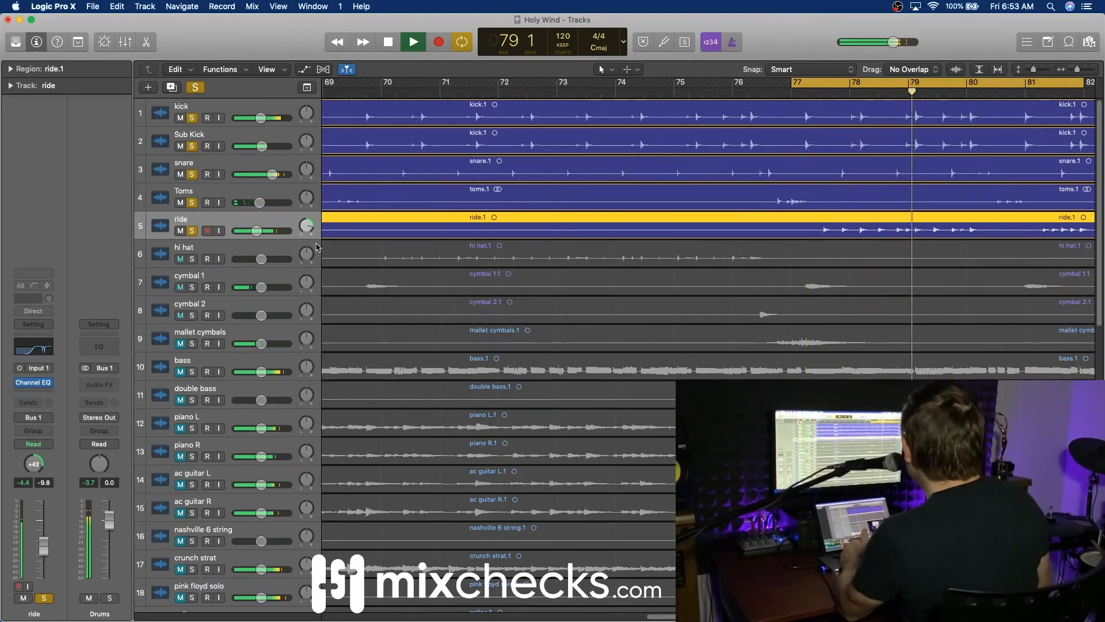
left_click(875, 86)
key("space")
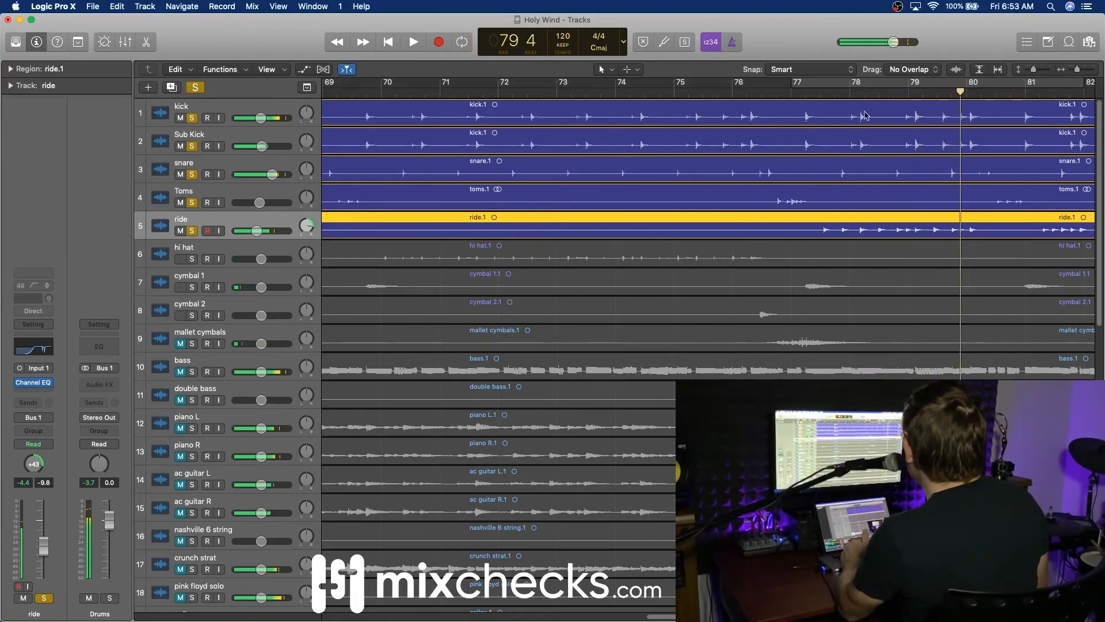
Step: Solo the hi hat track, pan it to -26 and play from bar 70
scroll(842, 199, "left", 5)
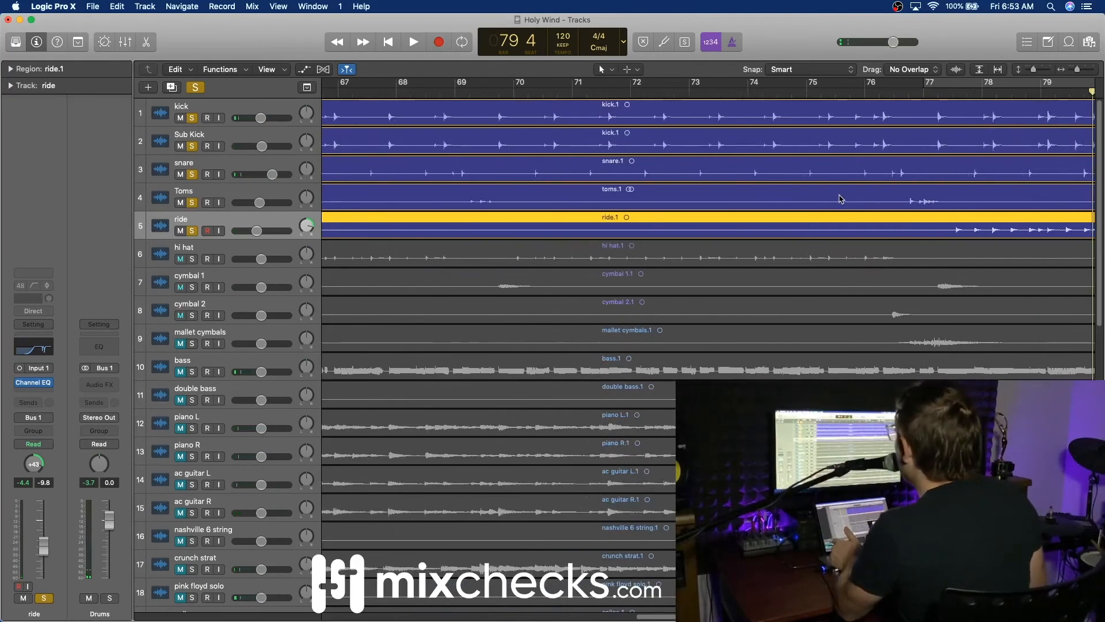
left_click(191, 261)
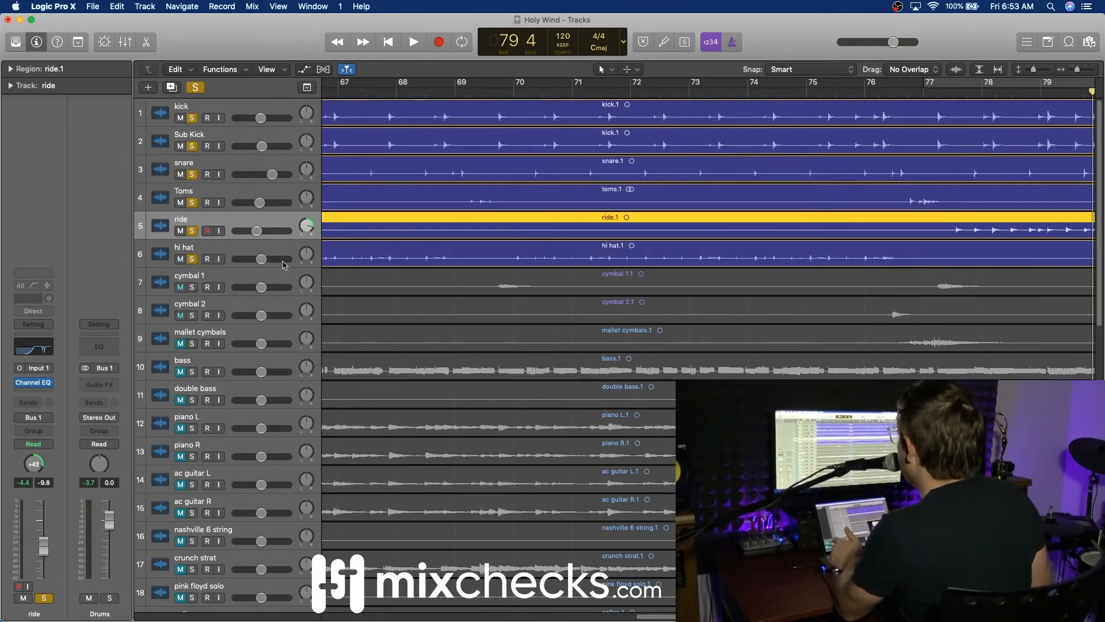
left_click(543, 91)
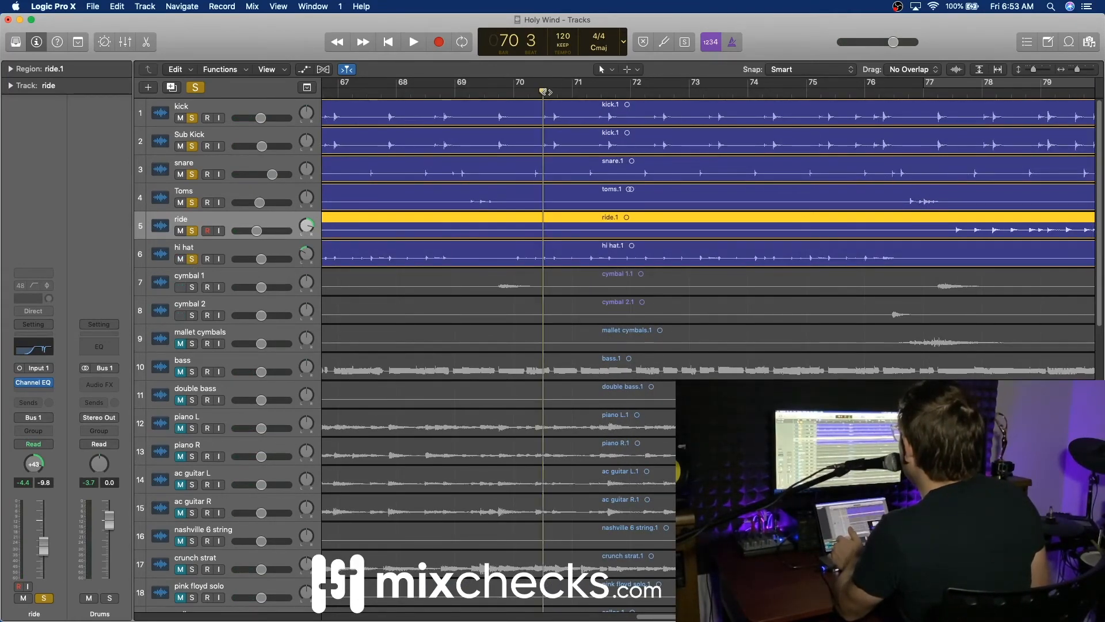
key("space")
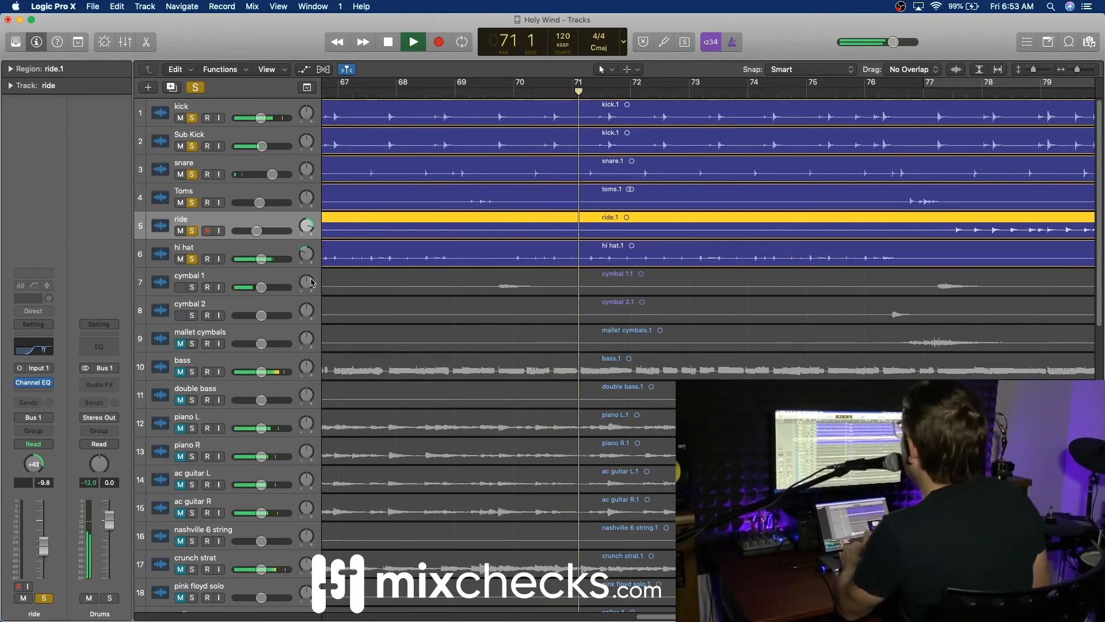
Step: Add a Channel EQ to the hi hat track with a 24 dB/Oct low cut at 1020 Hz
left_click(248, 255)
left_click(34, 347)
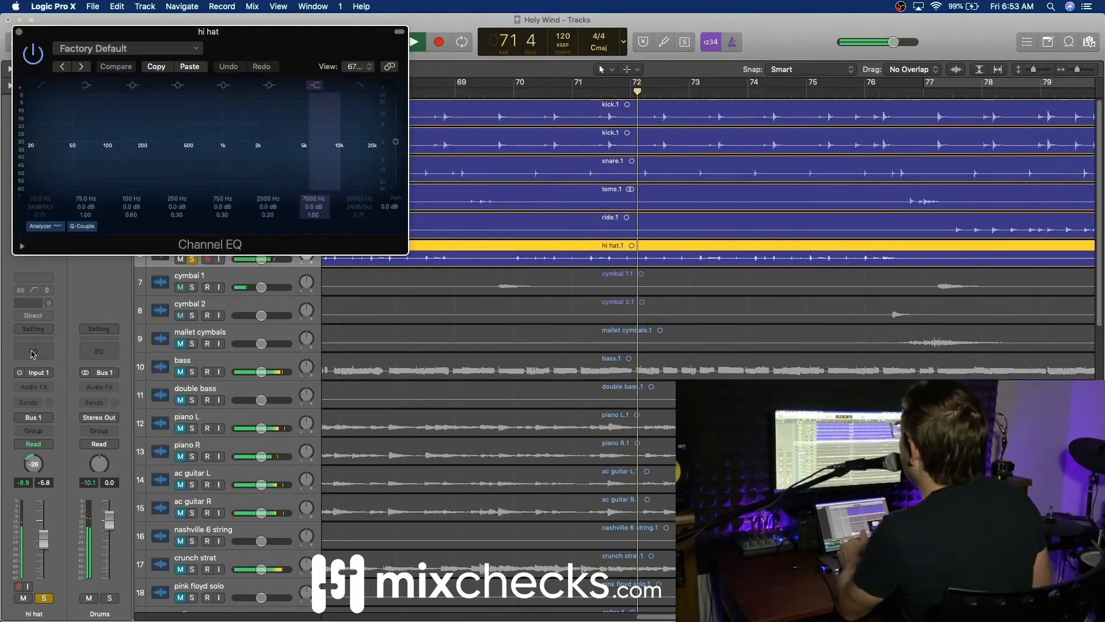
mouse_move(48, 118)
left_mouse_down()
mouse_move(101, 138)
mouse_move(224, 153)
left_mouse_up()
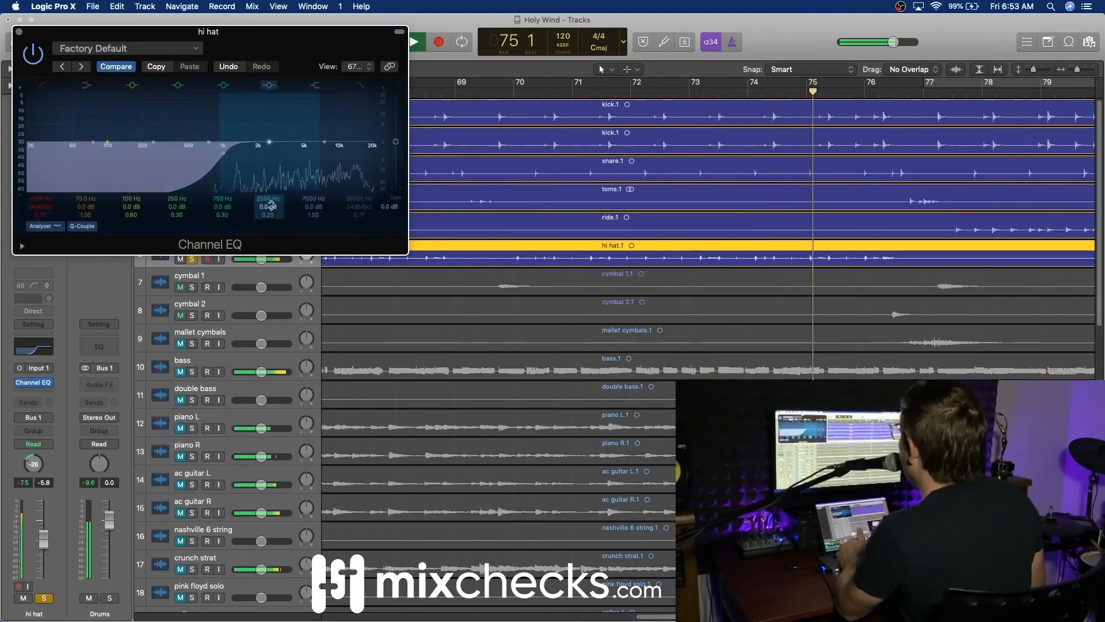
Step: Cut the hi hat by -18.0 dB at 4450 Hz with Q 12 while cycling about bars 68 to 73
mouse_move(270, 204)
left_mouse_down()
mouse_move(273, 223)
mouse_move(262, 221)
mouse_move(264, 184)
left_mouse_up()
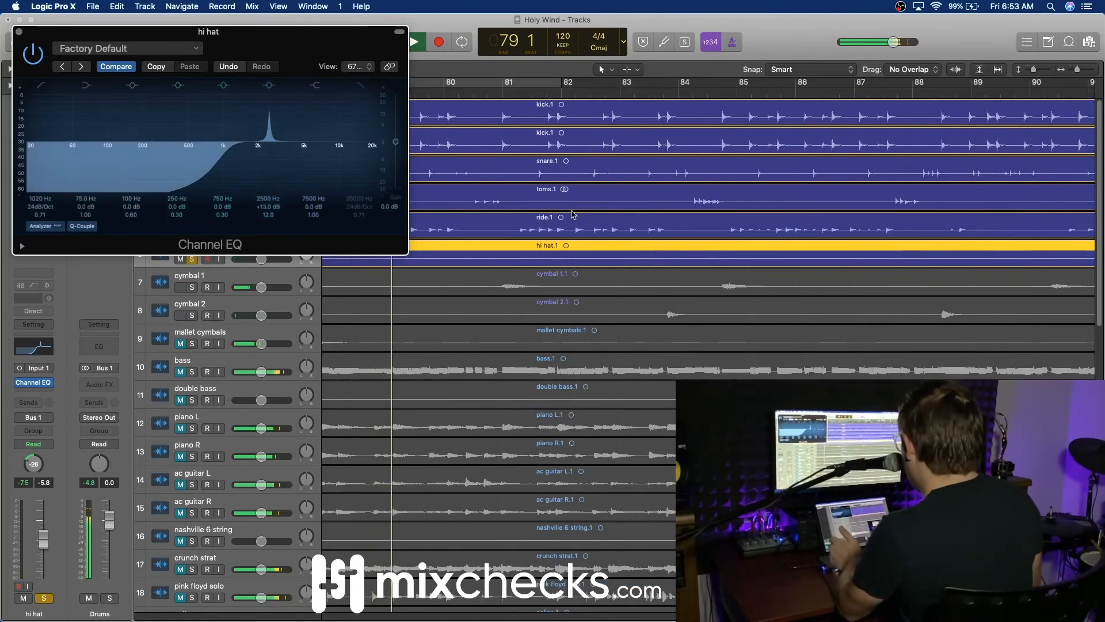
scroll(585, 223, "left", 12)
left_click_drag(502, 81, 802, 120)
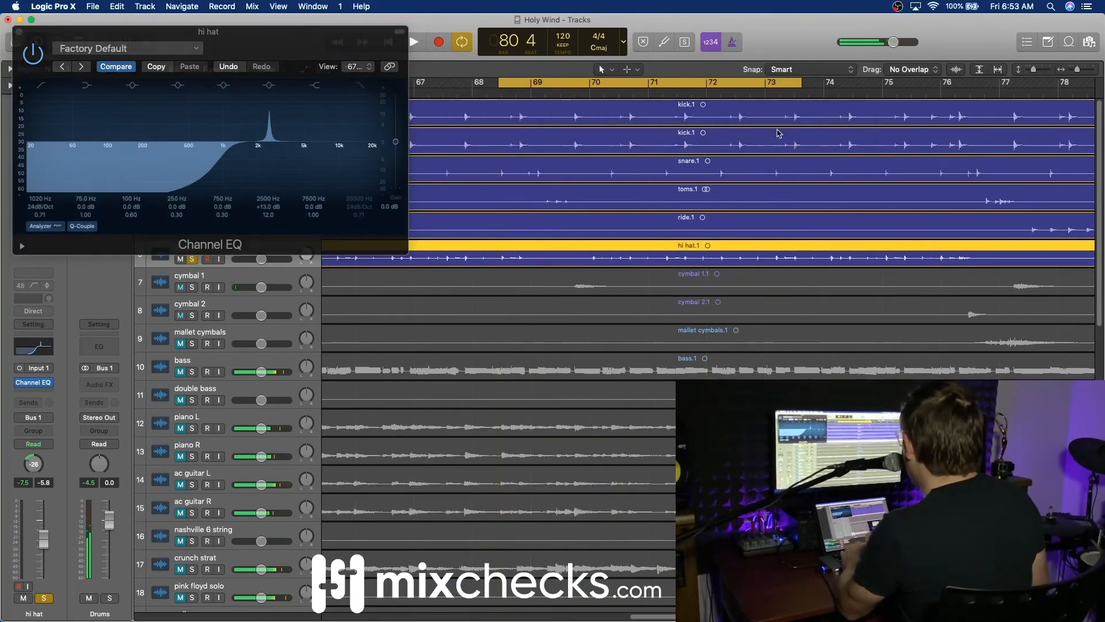
mouse_move(274, 199)
left_mouse_down()
mouse_move(274, 156)
mouse_move(274, 191)
mouse_move(268, 183)
left_mouse_up()
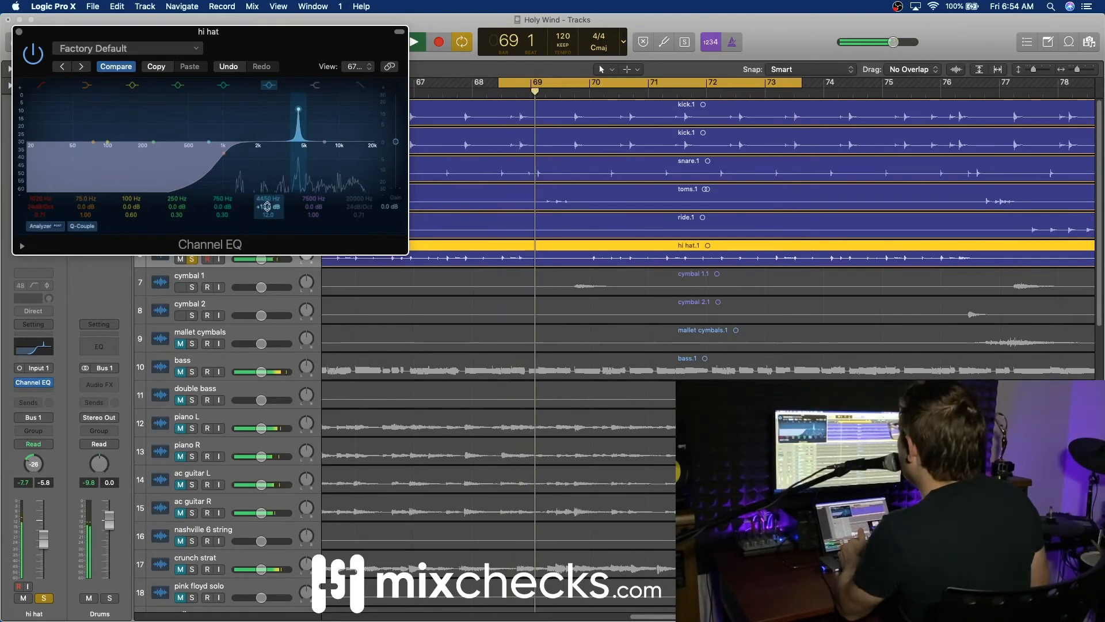
left_click_drag(267, 206, 268, 210)
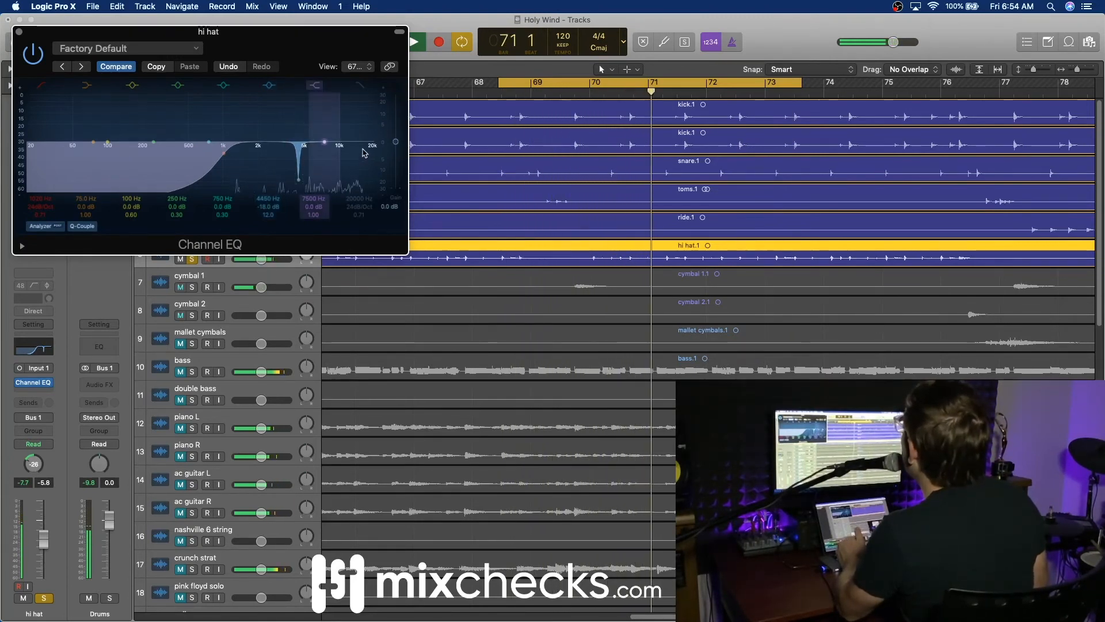
Step: Close the hi hat's EQ and set the track volume to -13.6 dB, ending with playback stopped
left_click(18, 32)
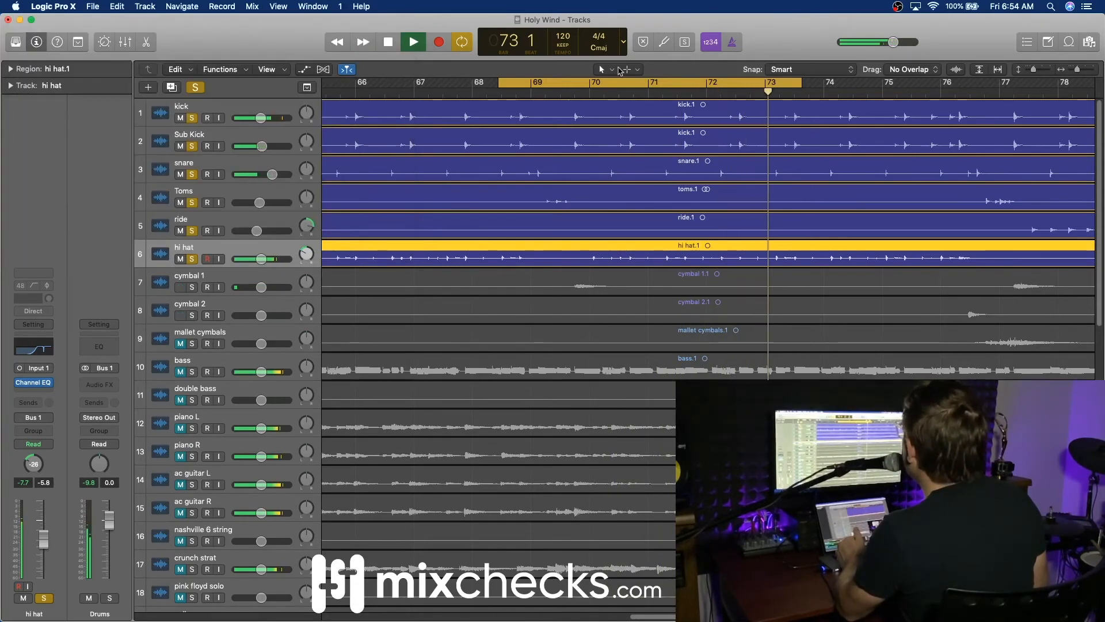
left_click_drag(261, 259, 252, 259)
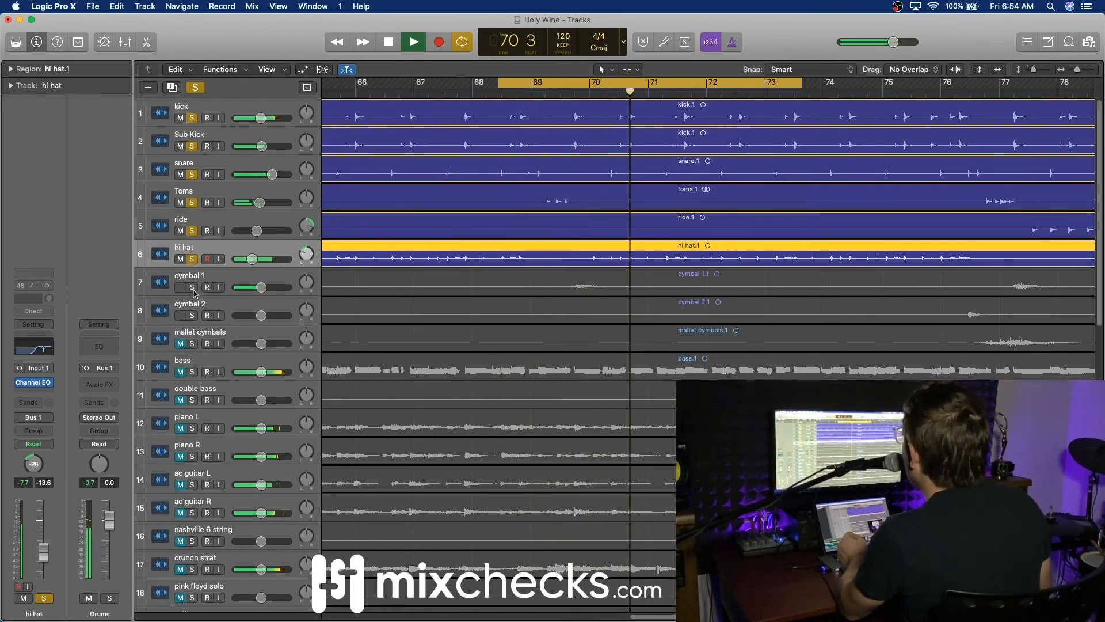
key("space")
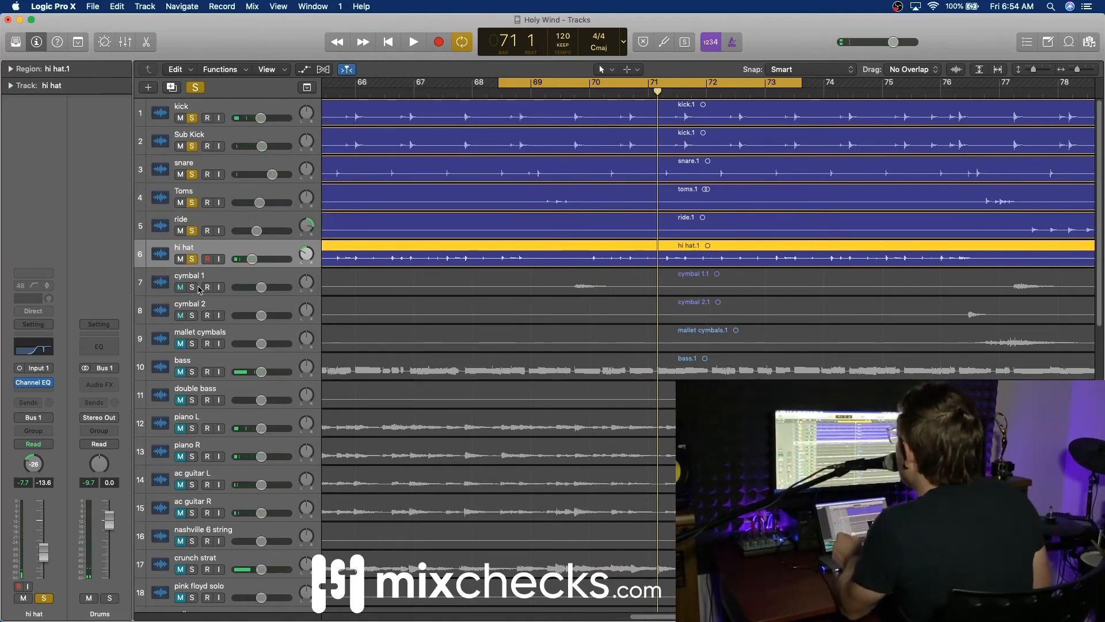
Step: Solo the cymbal 1 track and play it with the cycle range set from bar 76 to about bar 78
left_click(192, 288)
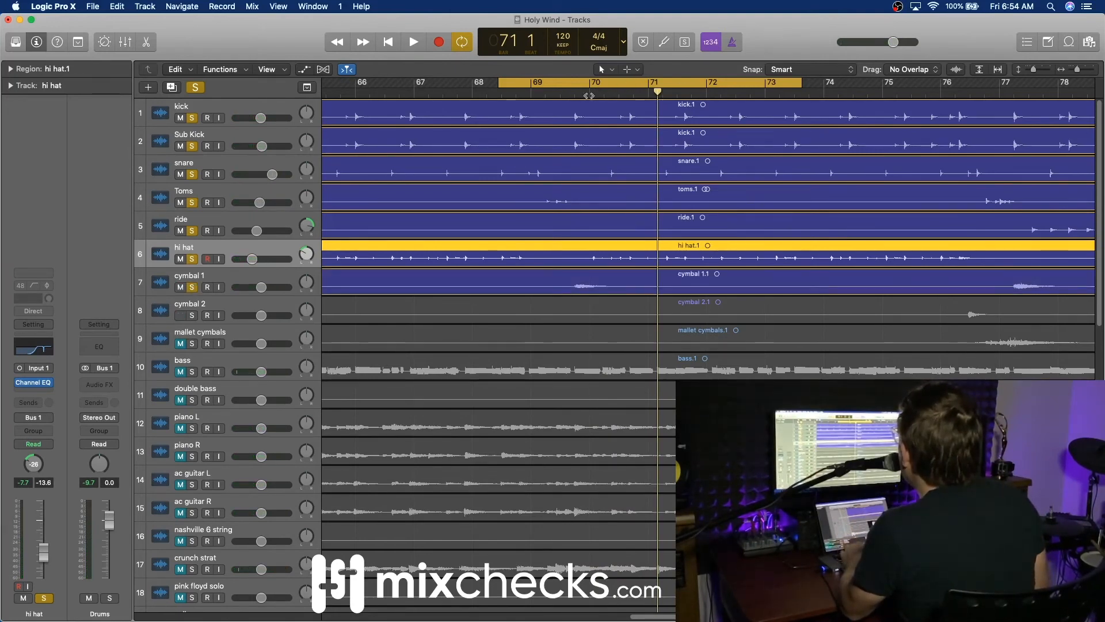
left_click_drag(799, 85, 1061, 87)
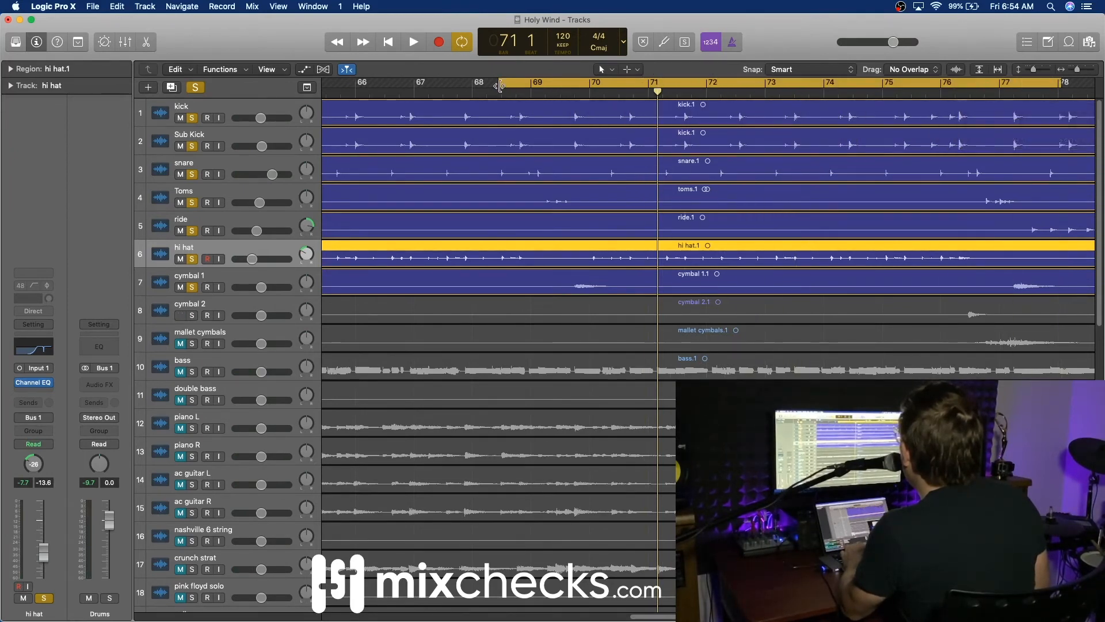
left_click_drag(499, 85, 942, 88)
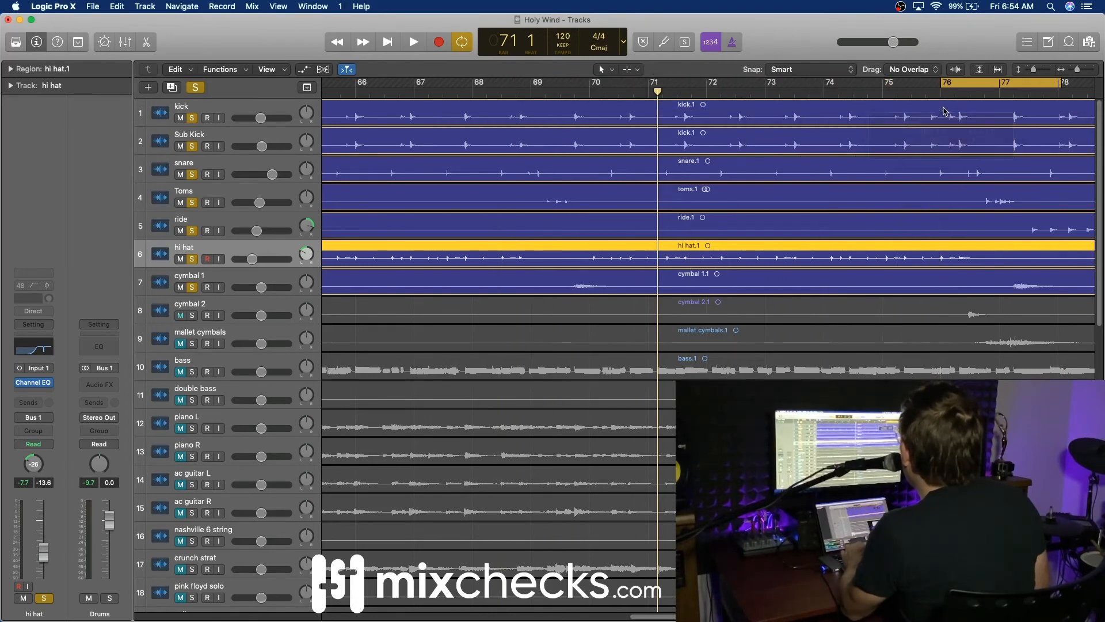
key("space")
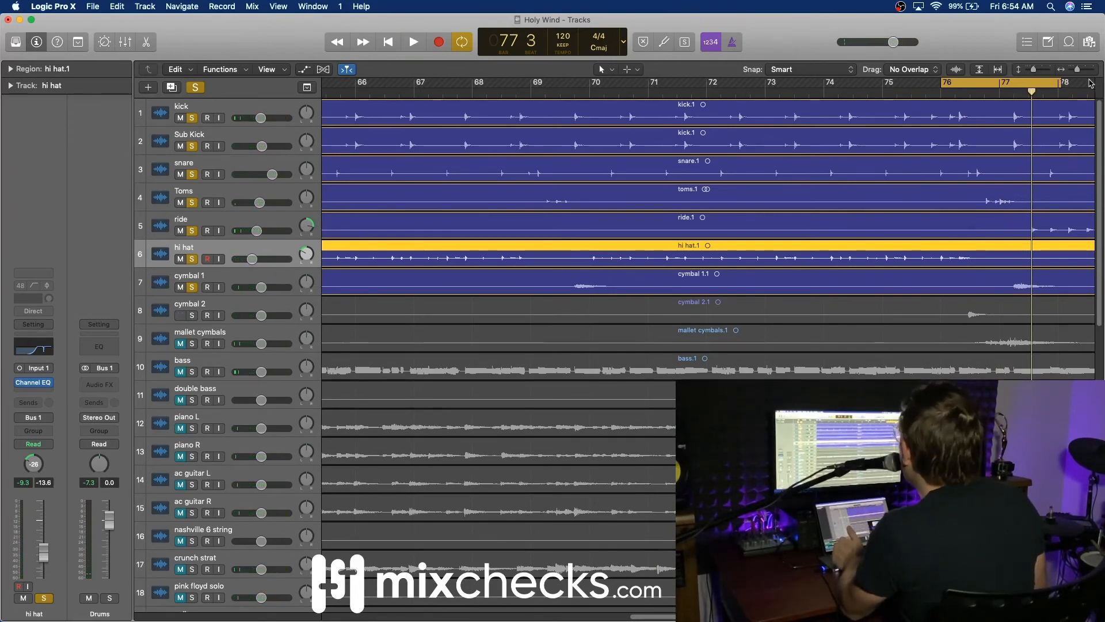
Step: Play the cycled section, pan cymbal 1 to the right and lower its volume to -15.0 dB
left_click_drag(1080, 70, 1068, 71)
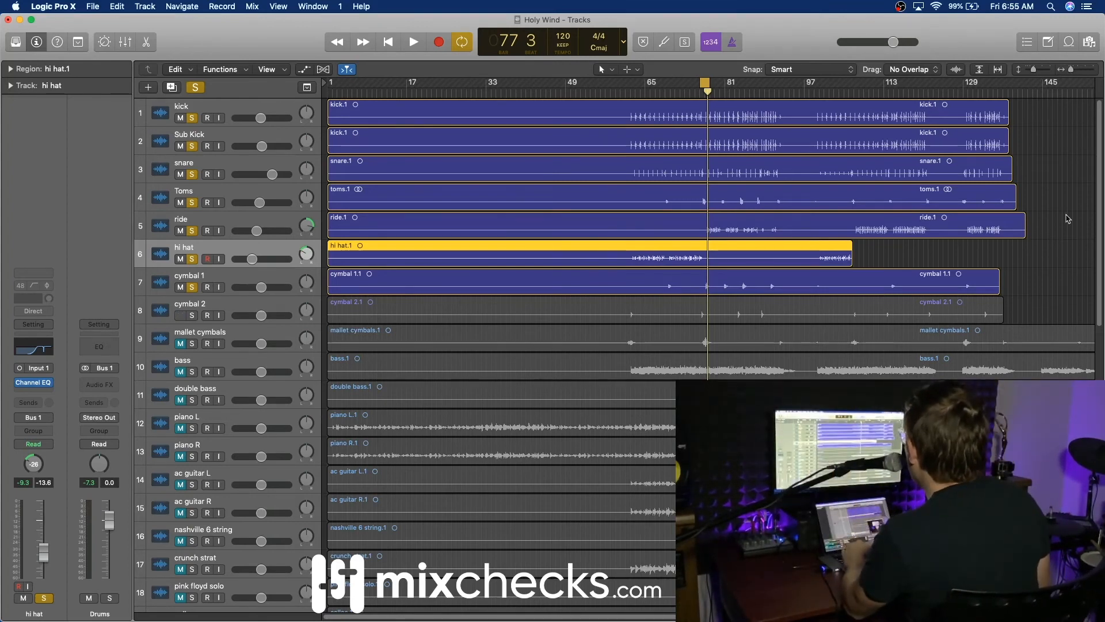
key("space")
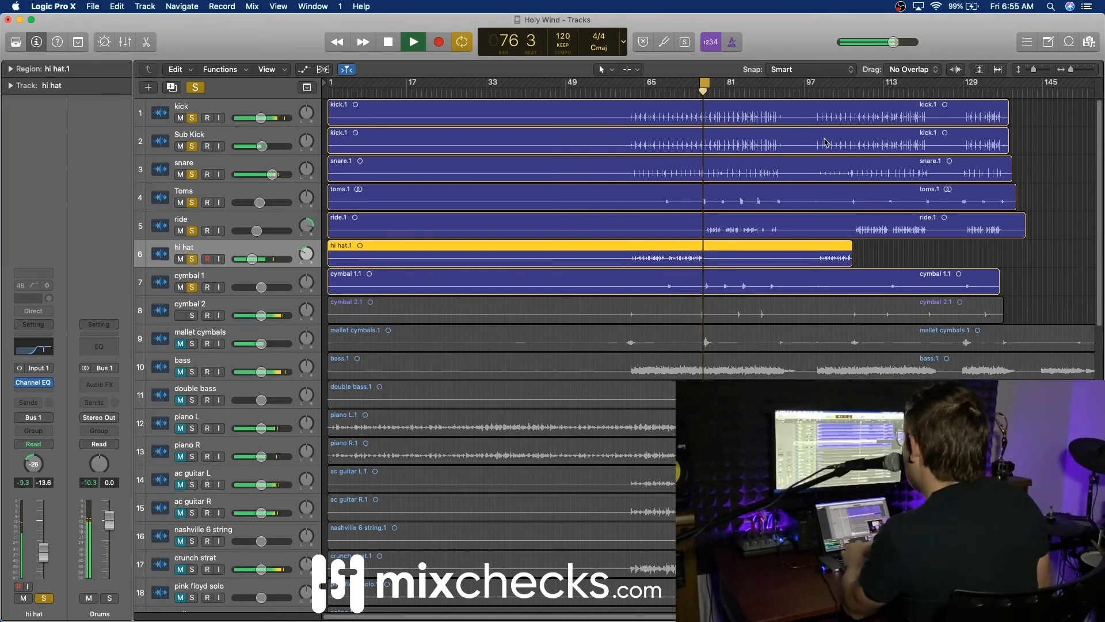
left_click_drag(305, 290, 305, 266)
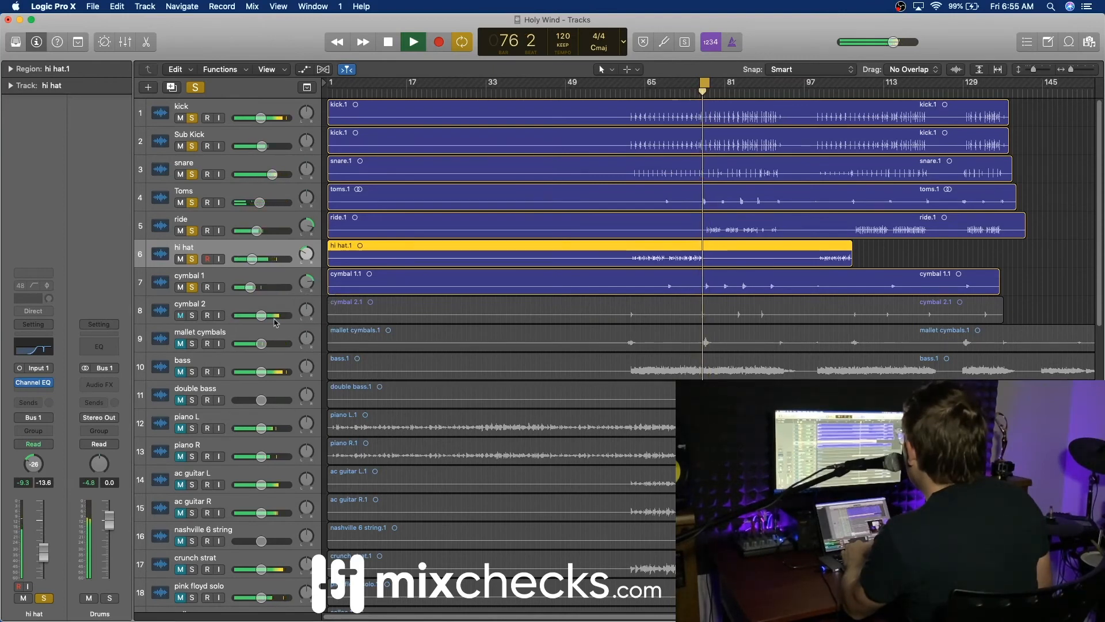
Step: Solo cymbal 2 and pan it to -28, with cymbal 1's pan set to +45
left_click(192, 316)
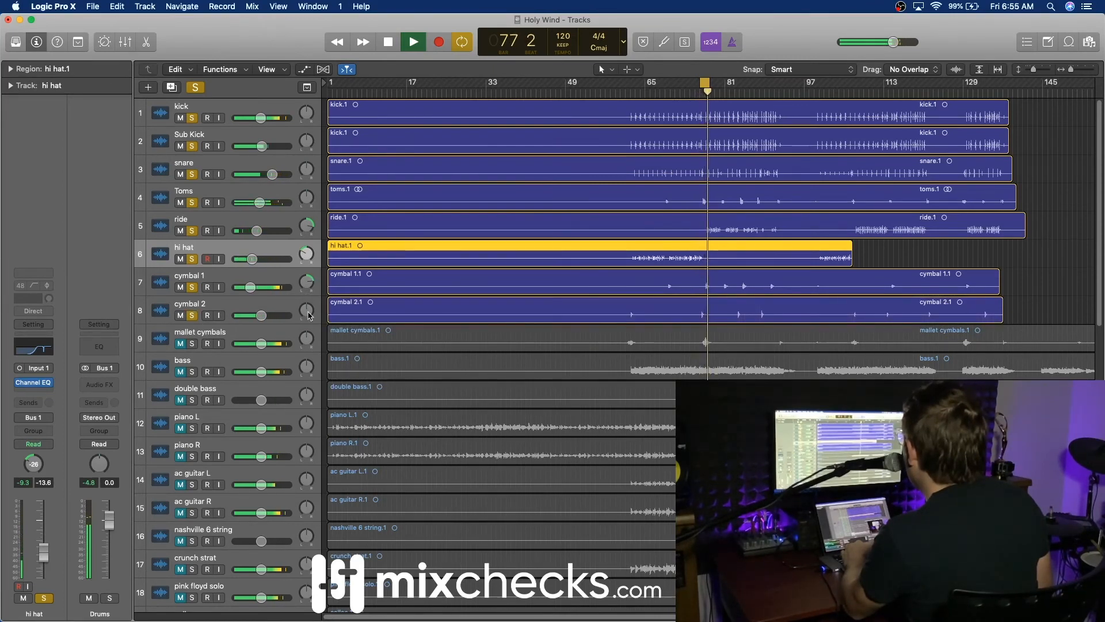
left_click_drag(308, 313, 307, 338)
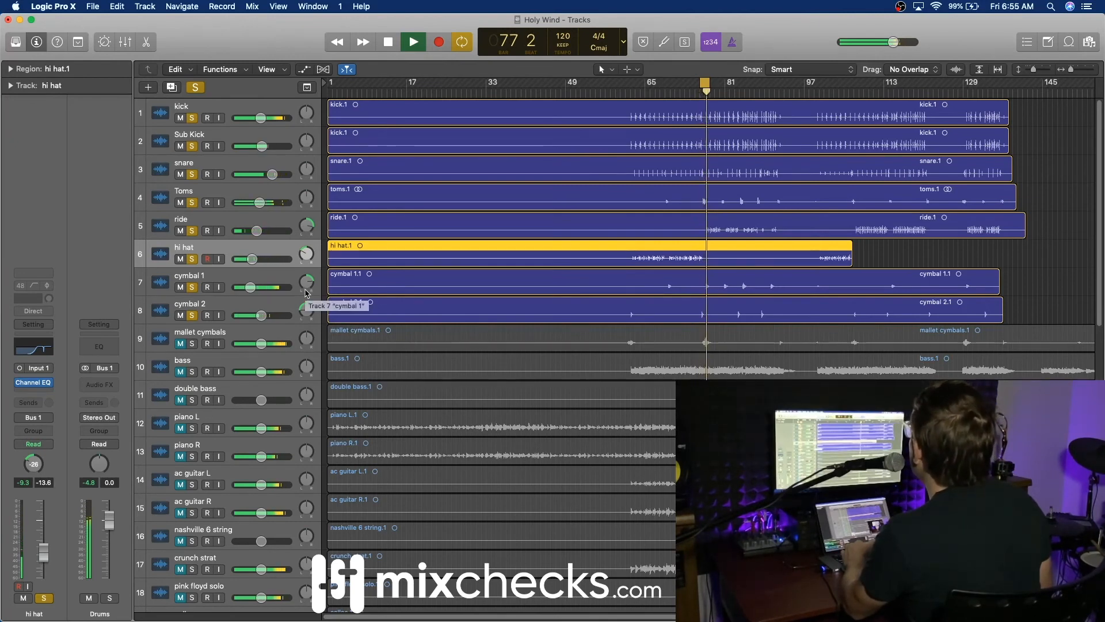
mouse_move(306, 288)
left_mouse_down()
mouse_move(307, 273)
mouse_move(311, 284)
left_mouse_up()
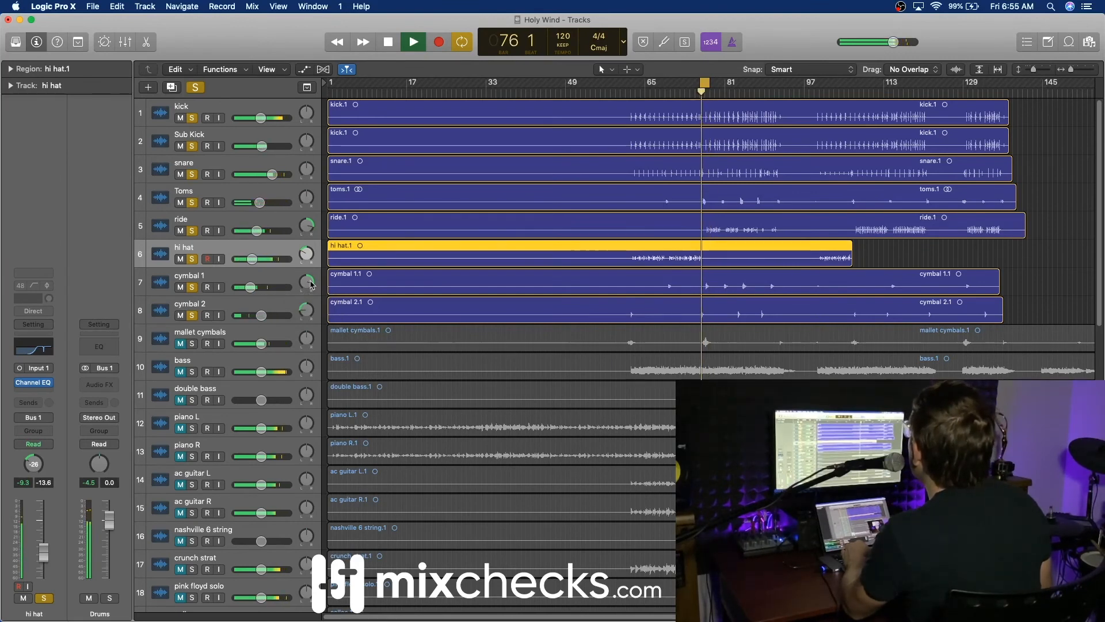
left_click_drag(307, 310, 307, 312)
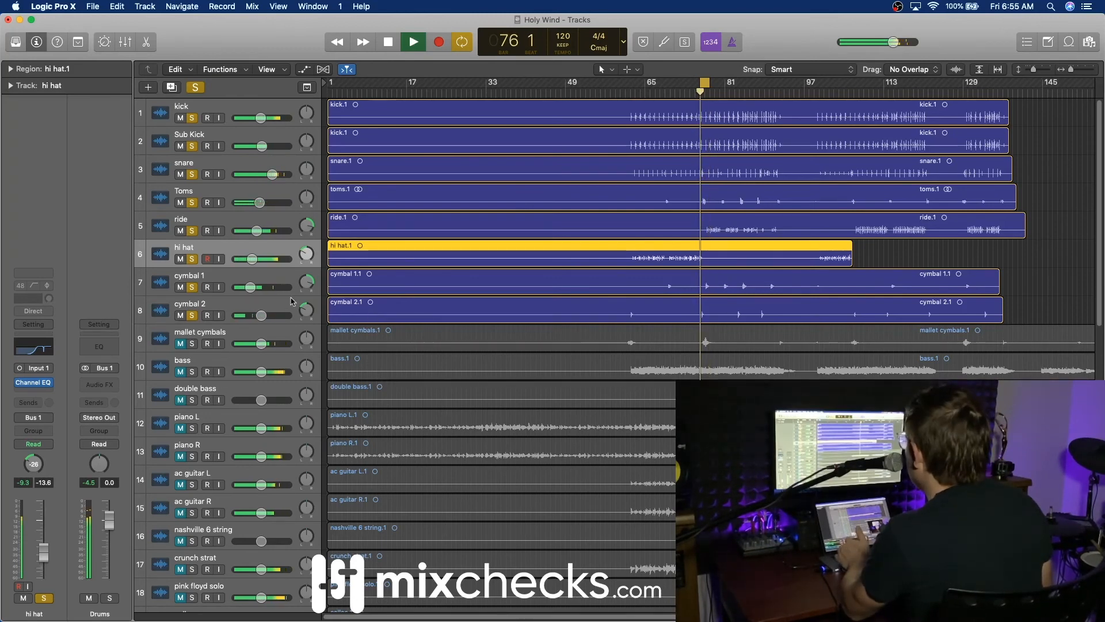
Step: Add a Channel EQ to the cymbal 1 track with a 24 dB/Oct low cut at about 660 Hz
left_click(230, 278)
left_click(48, 348)
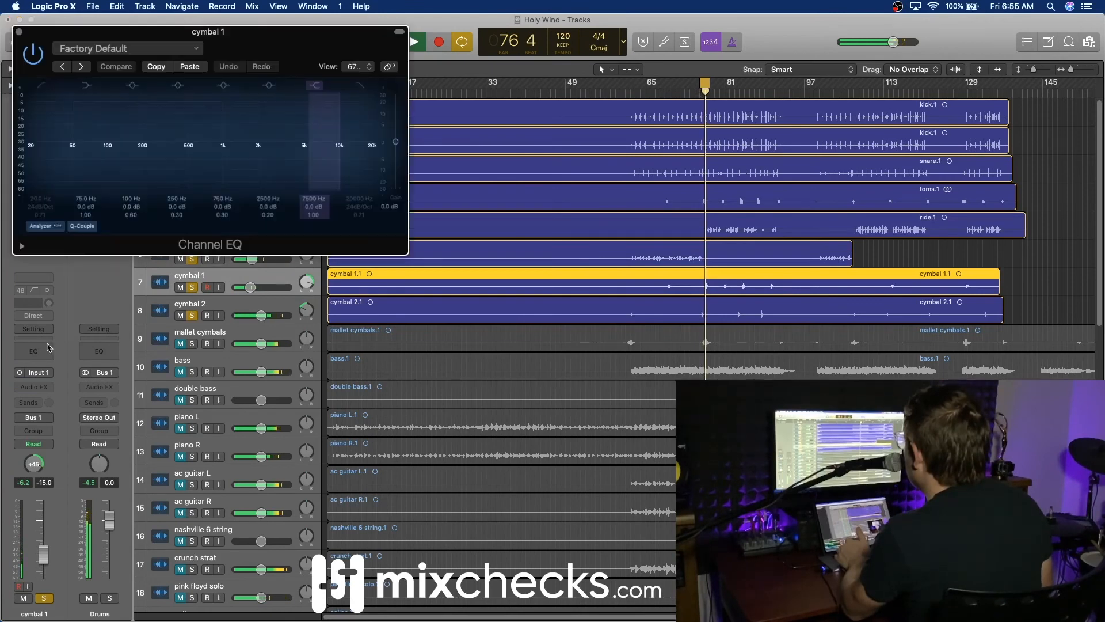
left_click(41, 84)
left_click_drag(38, 197, 38, 172)
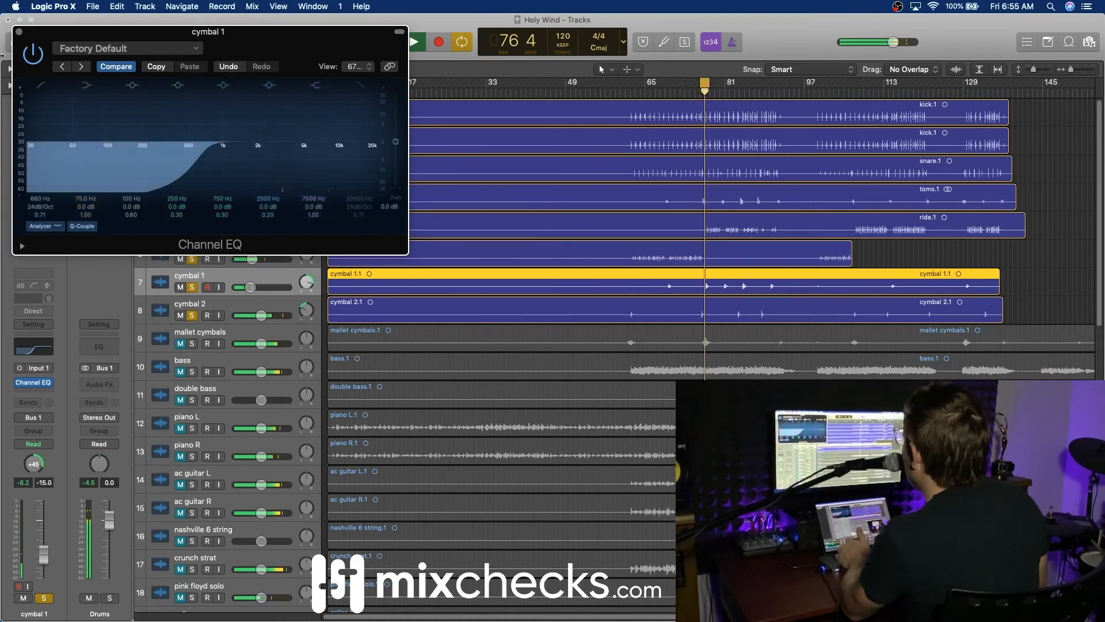
left_click(19, 32)
Step: With cymbal 2 unsoloed, cut cymbal 1's EQ by -15.5 dB at 6900 Hz with Q 36 and slightly boost its high shelf from 4550 Hz
left_click(193, 315)
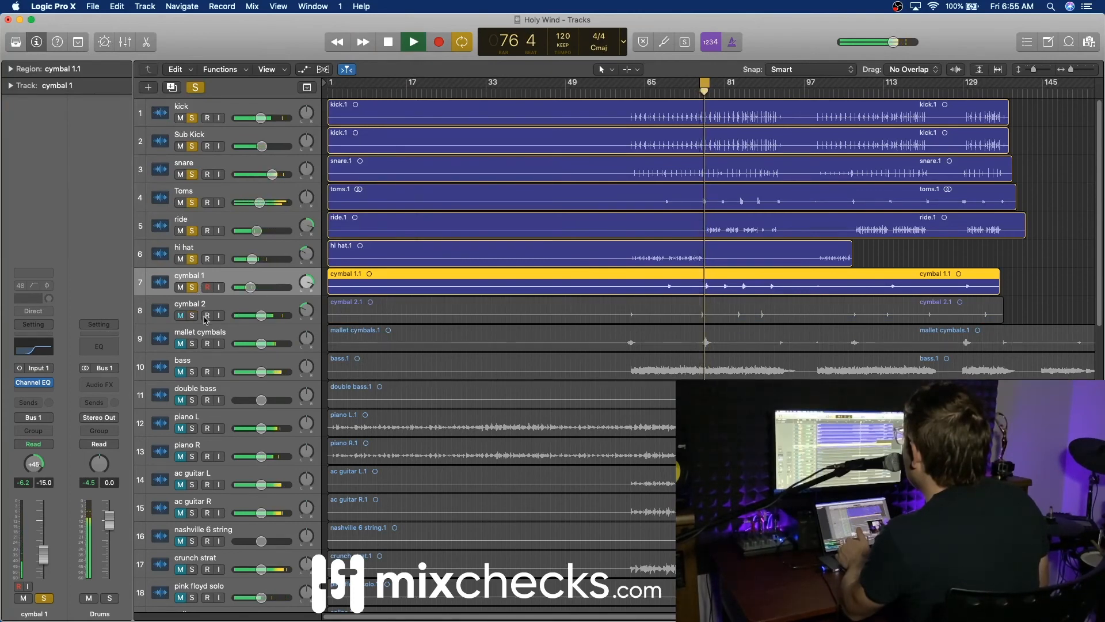
left_click(45, 353)
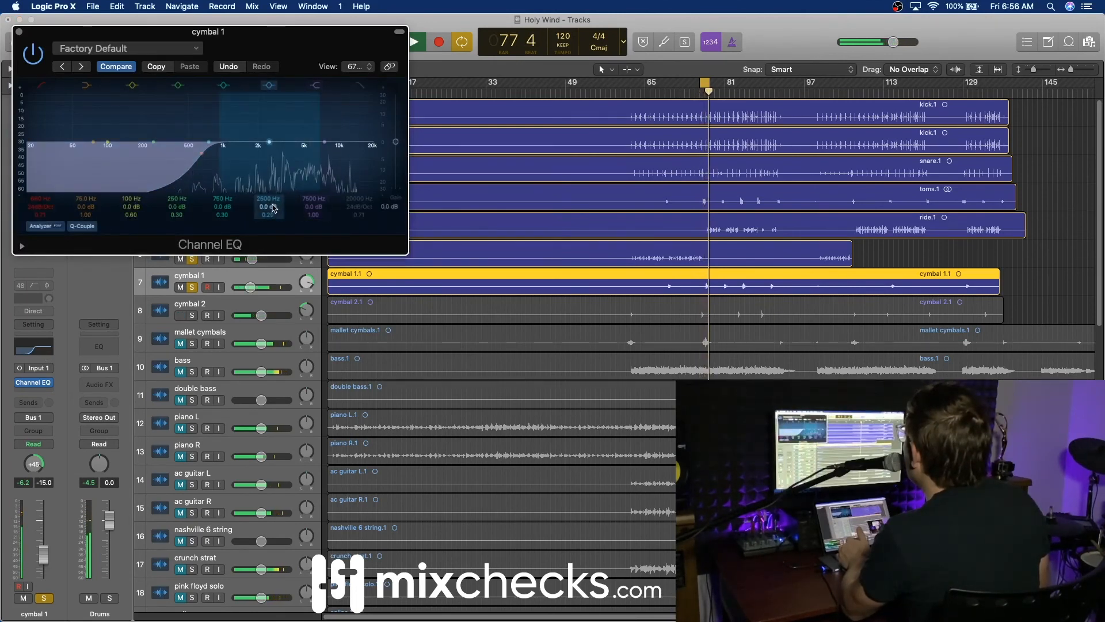
left_click_drag(274, 208, 268, 151)
left_click_drag(267, 199, 267, 161)
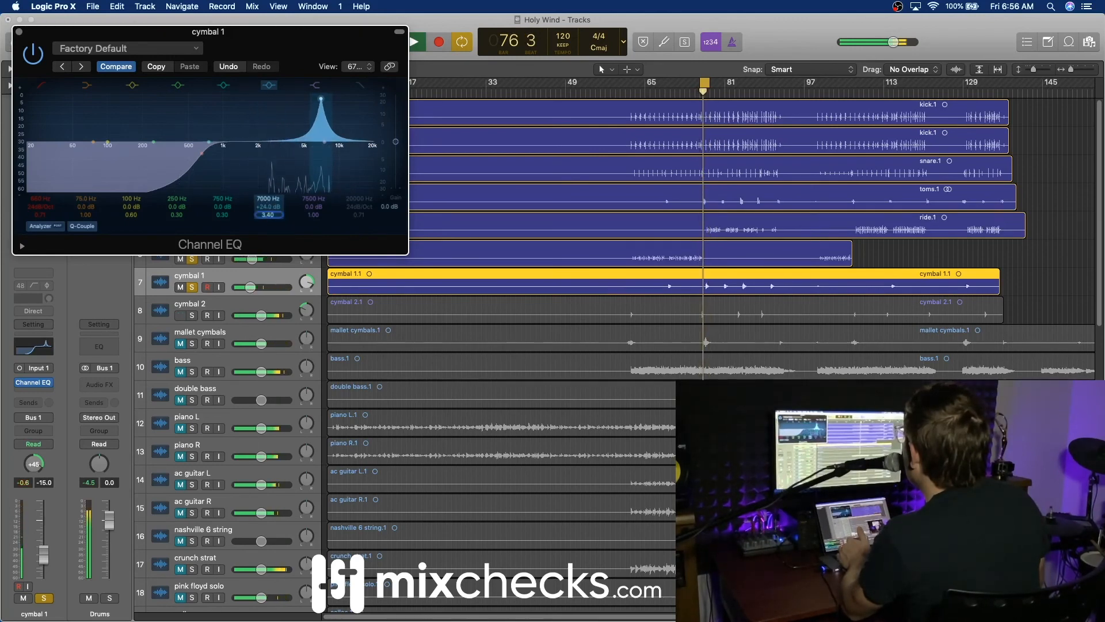
left_click_drag(269, 214, 270, 288)
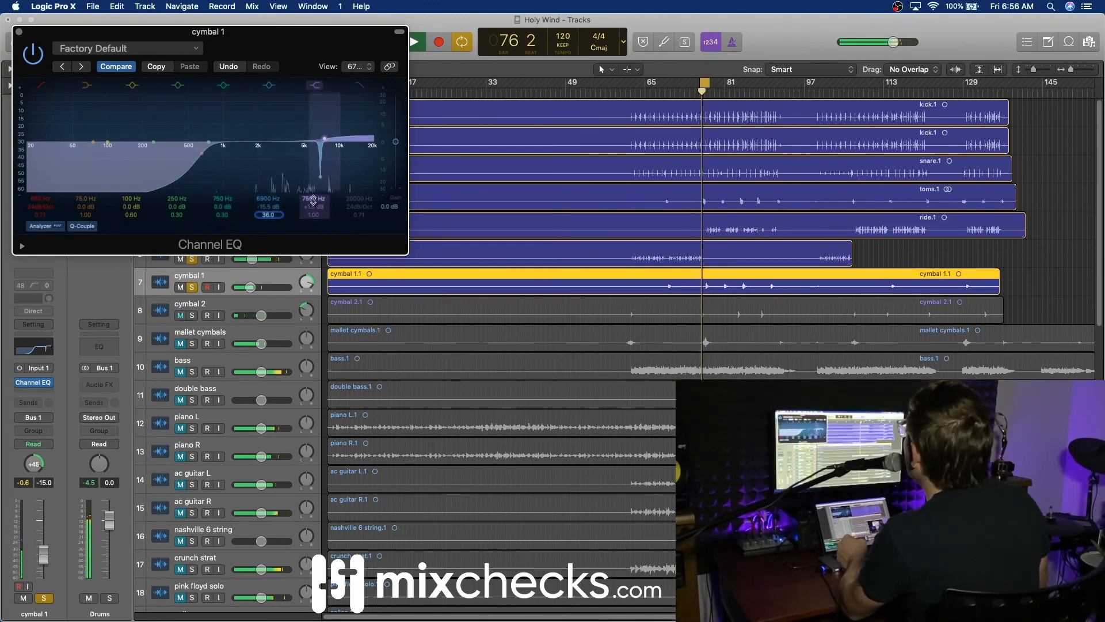
left_click_drag(313, 201, 314, 214)
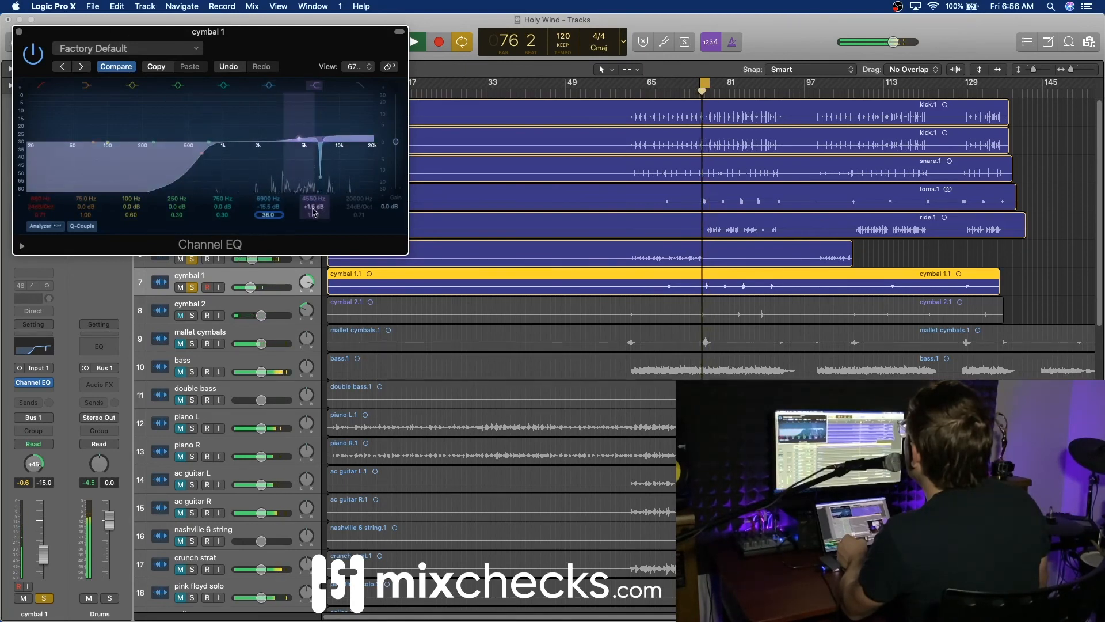
left_click(17, 30)
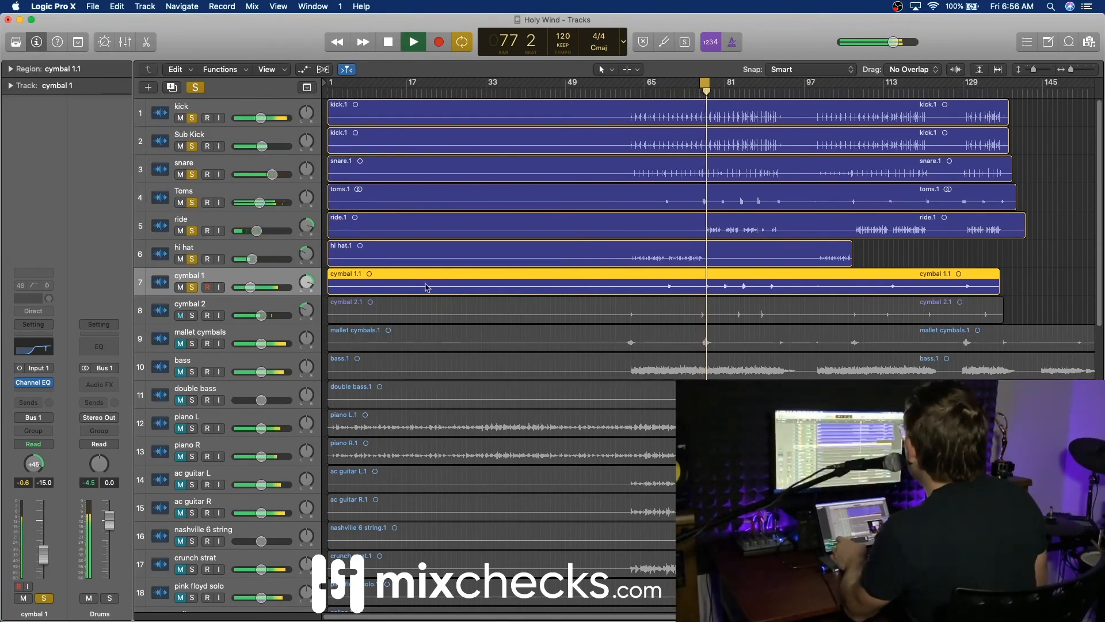
Step: Solo cymbal 2 again at a volume of -16.0 dB and copy cymbal 1's Channel EQ onto it in the mixer
left_click(192, 314)
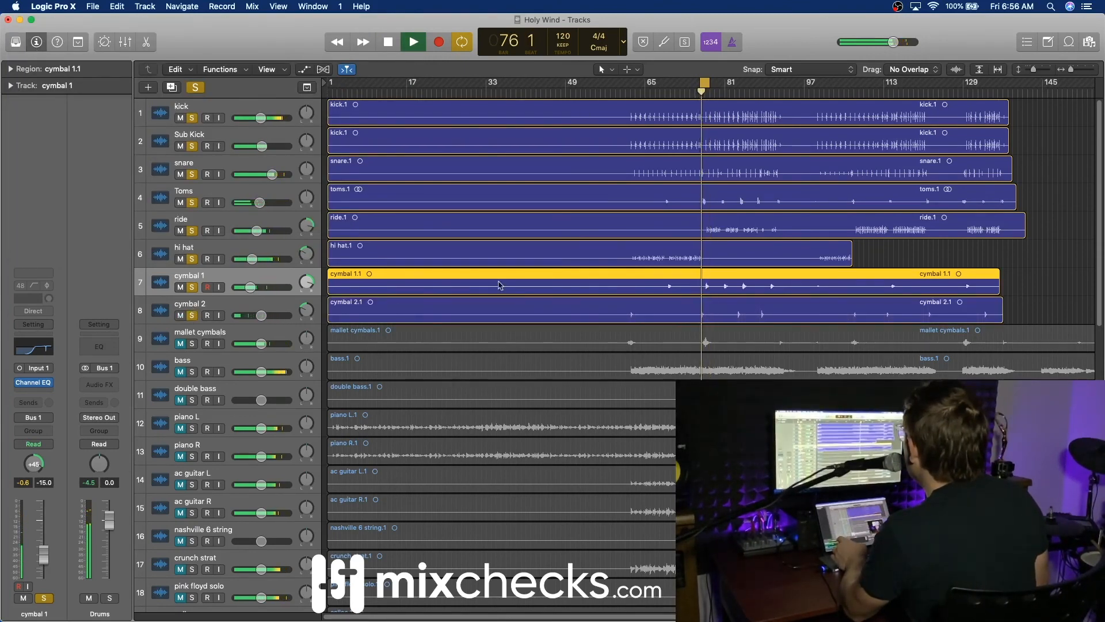
left_click_drag(265, 321, 236, 320)
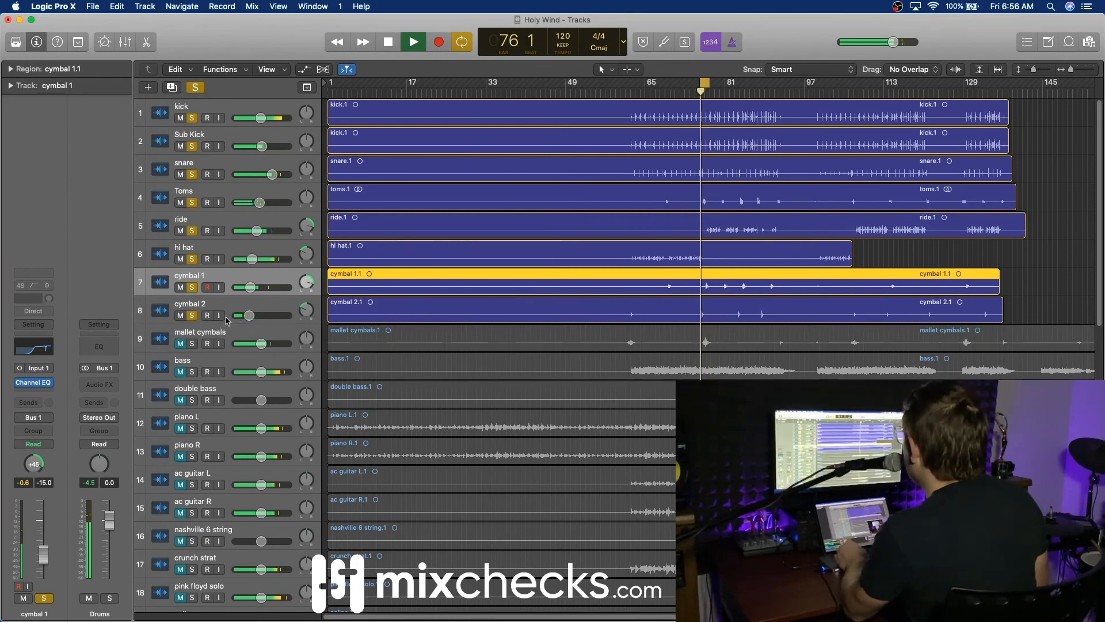
key("x")
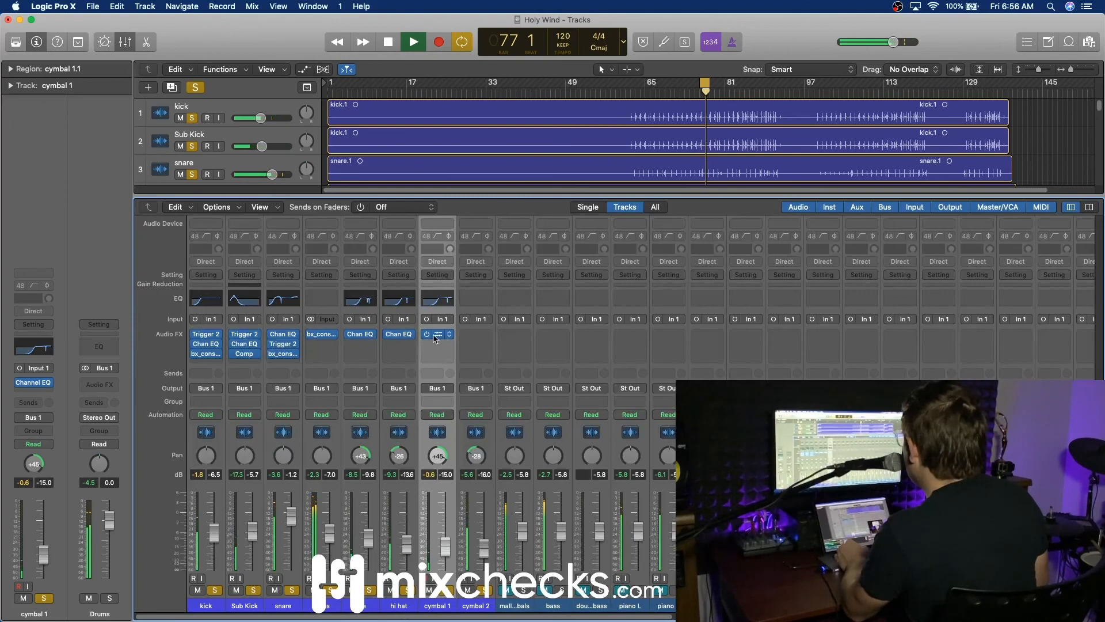
left_click_drag(438, 335, 477, 339)
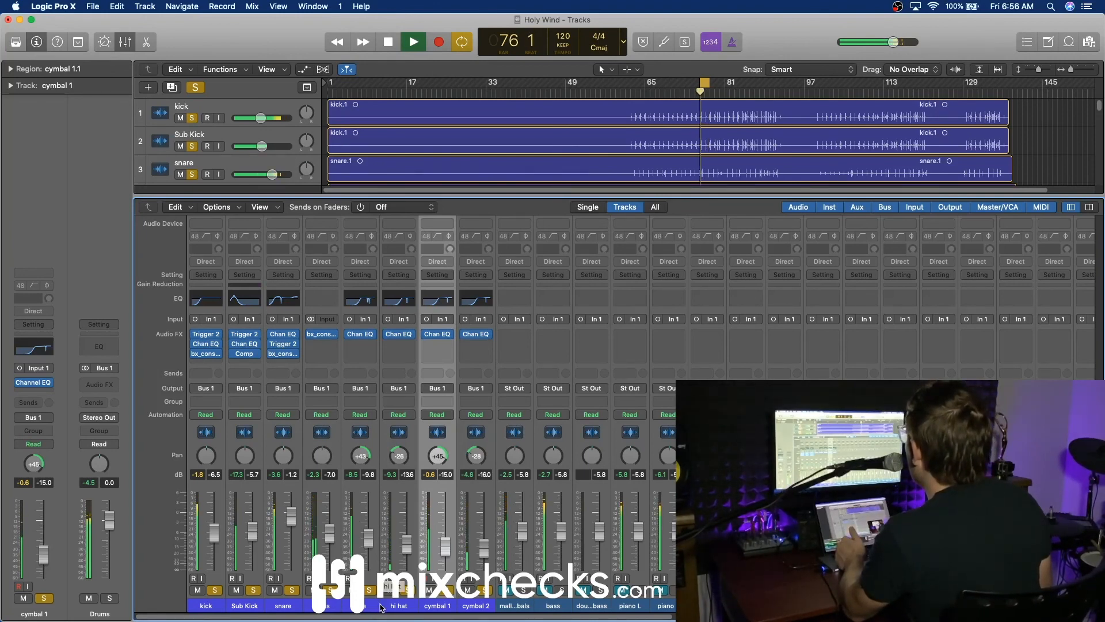
Step: Stop playback and route the ride, hi hat, cymbal 1 and cymbal 2 channel outputs to Bus 2
key("space")
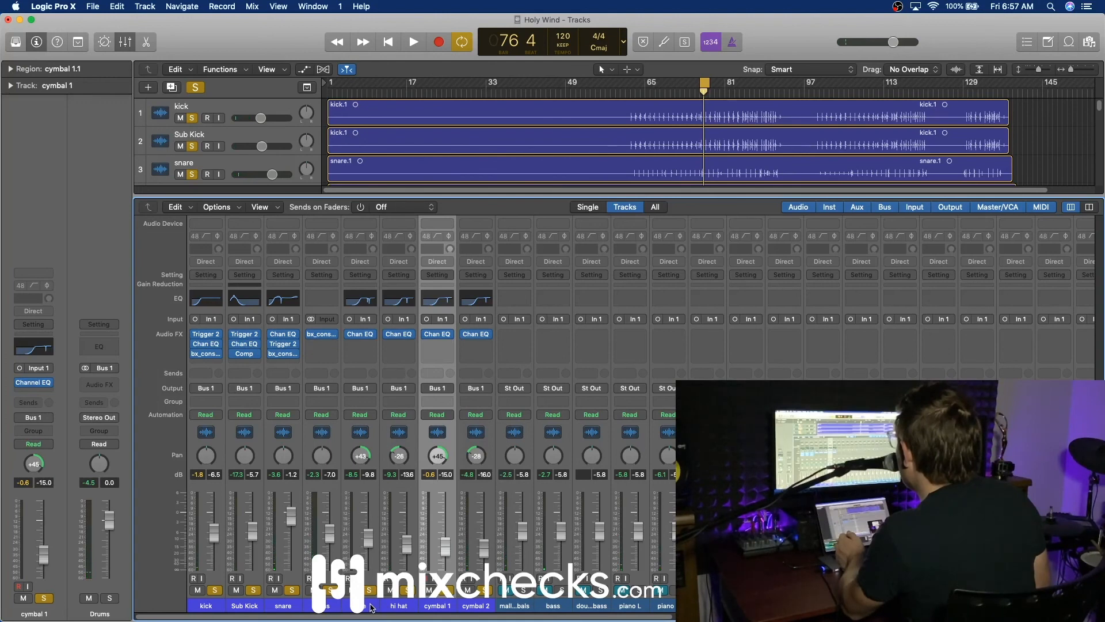
left_click(371, 606)
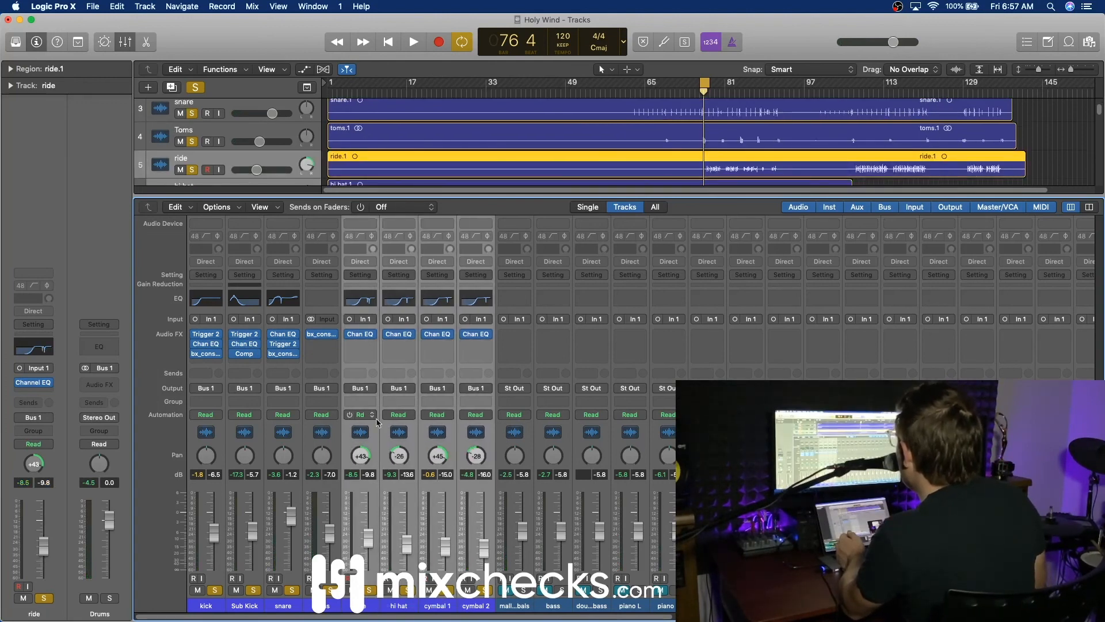
left_click(374, 390)
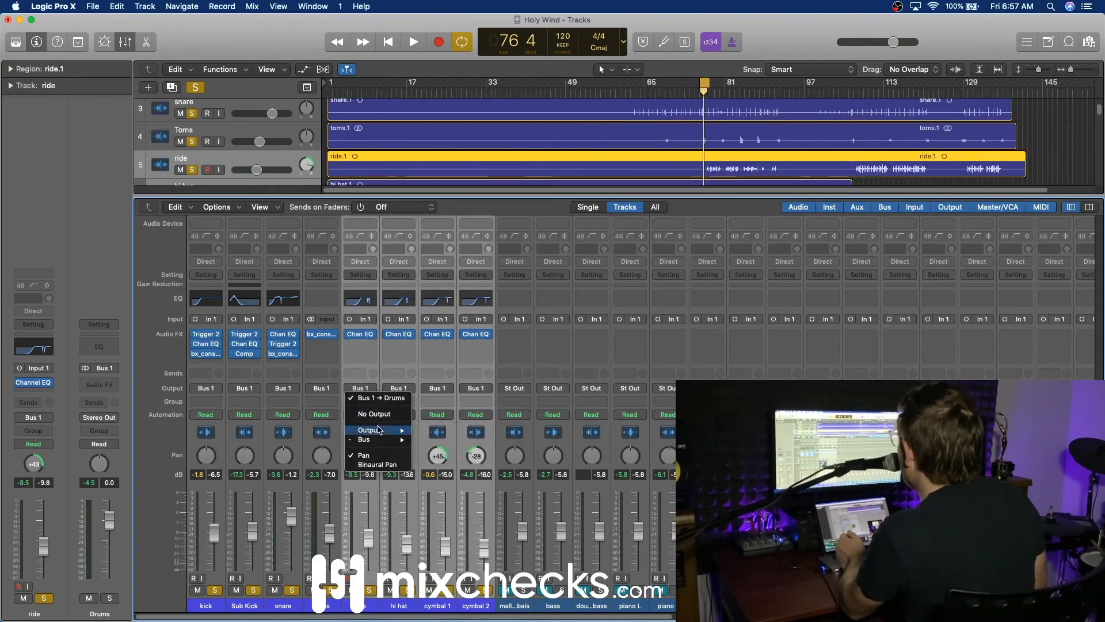
mouse_move(380, 441)
left_click(434, 264)
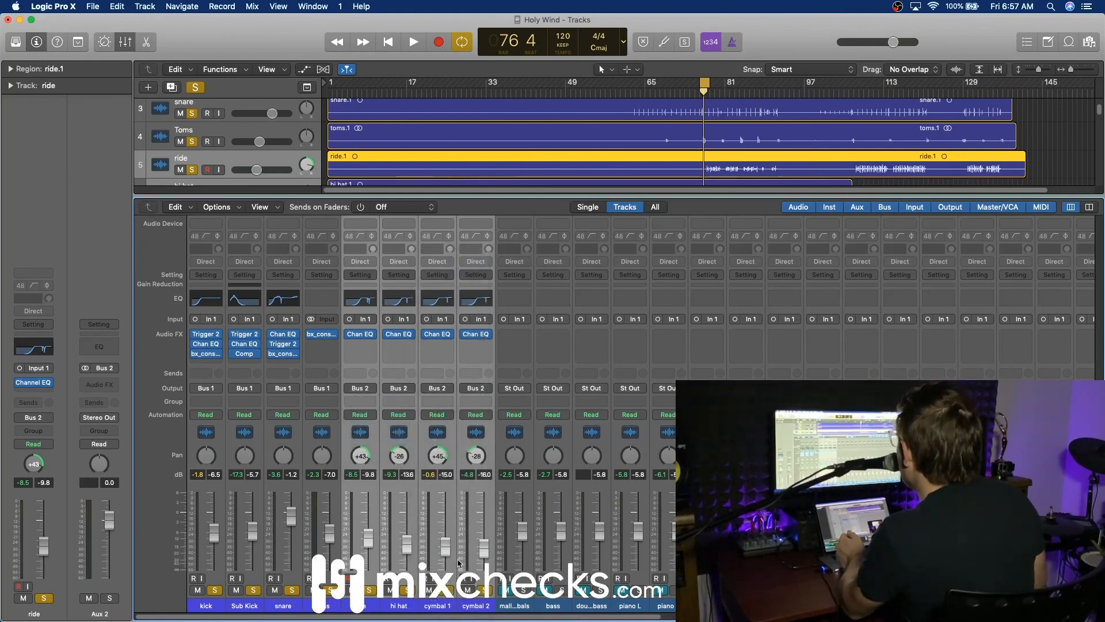
Step: Rename the Bus 2 aux channel to OH's and route its output to Bus 1 (Drums), resuming playback of the cycled section
left_click_drag(536, 618, 968, 618)
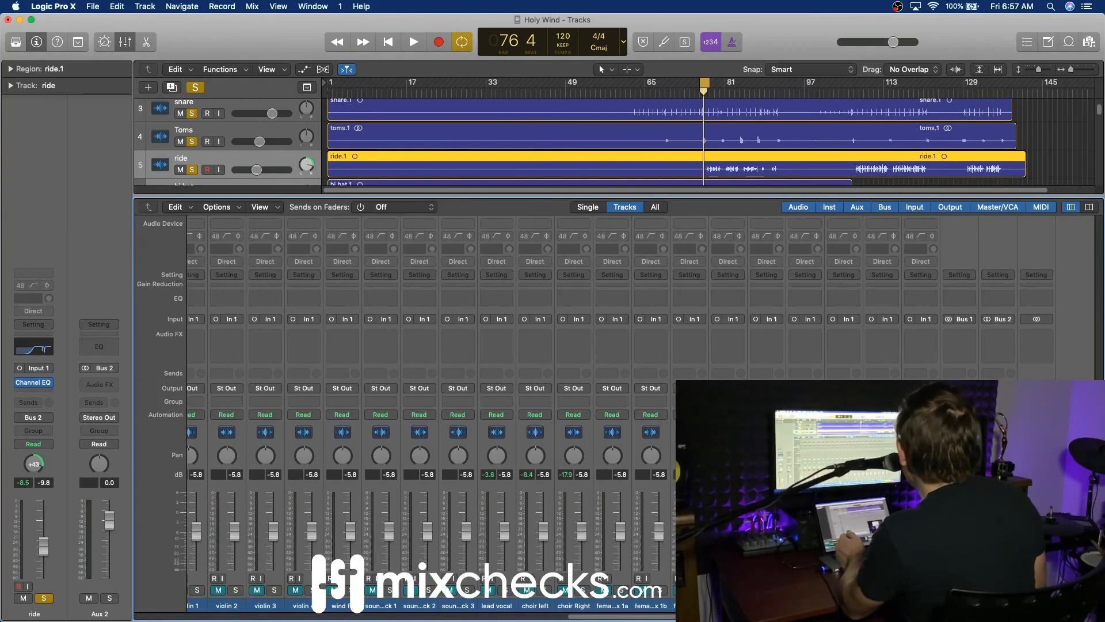
double_click(998, 606)
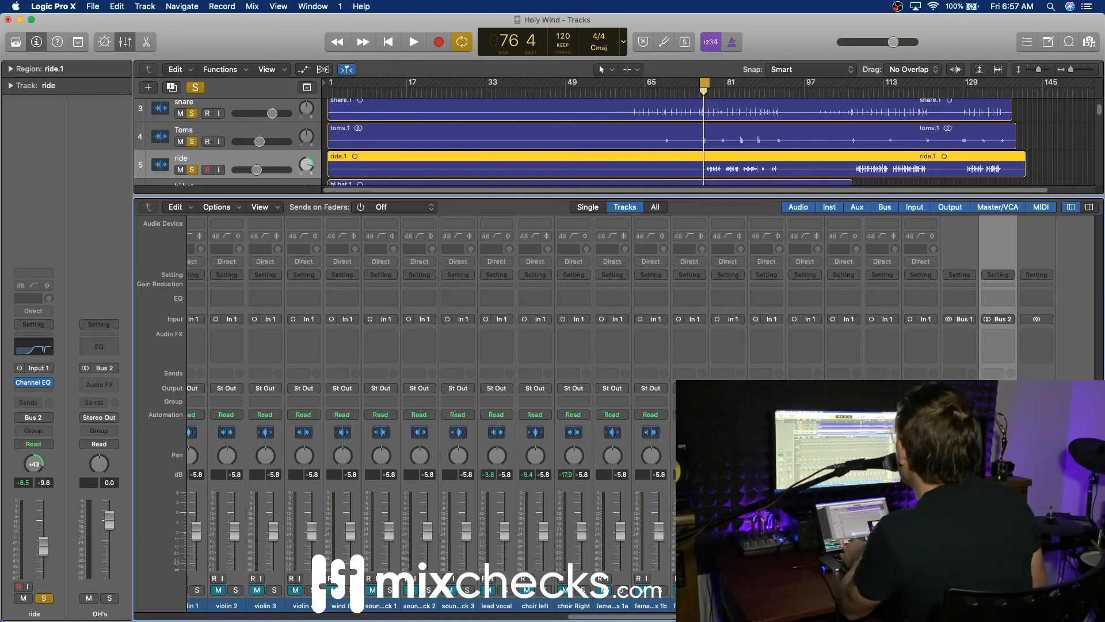
left_click(917, 248)
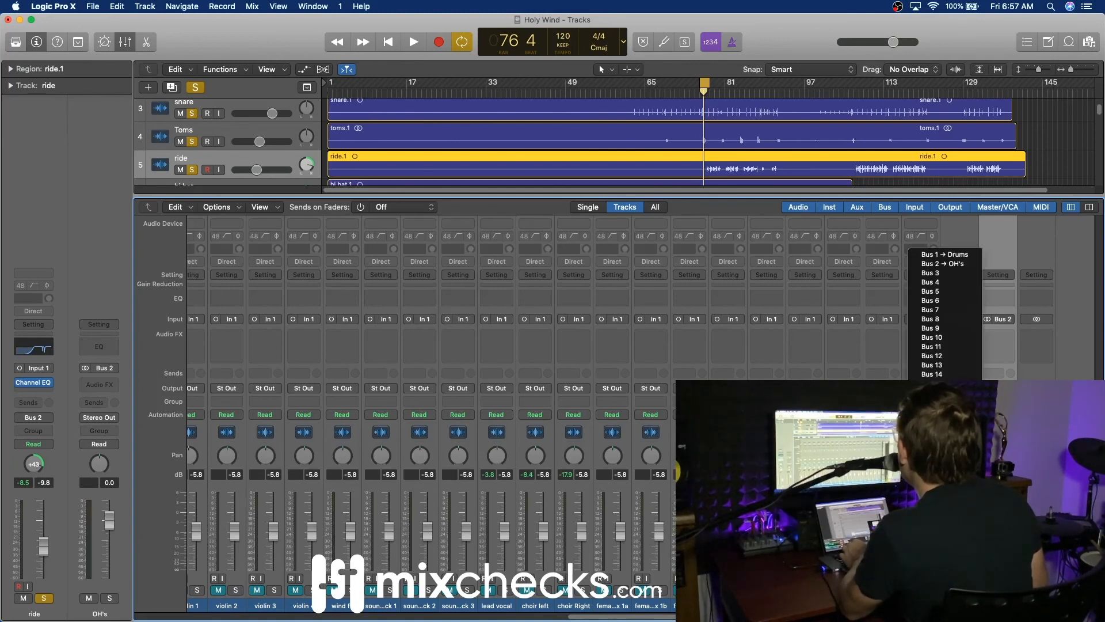
left_click(949, 260)
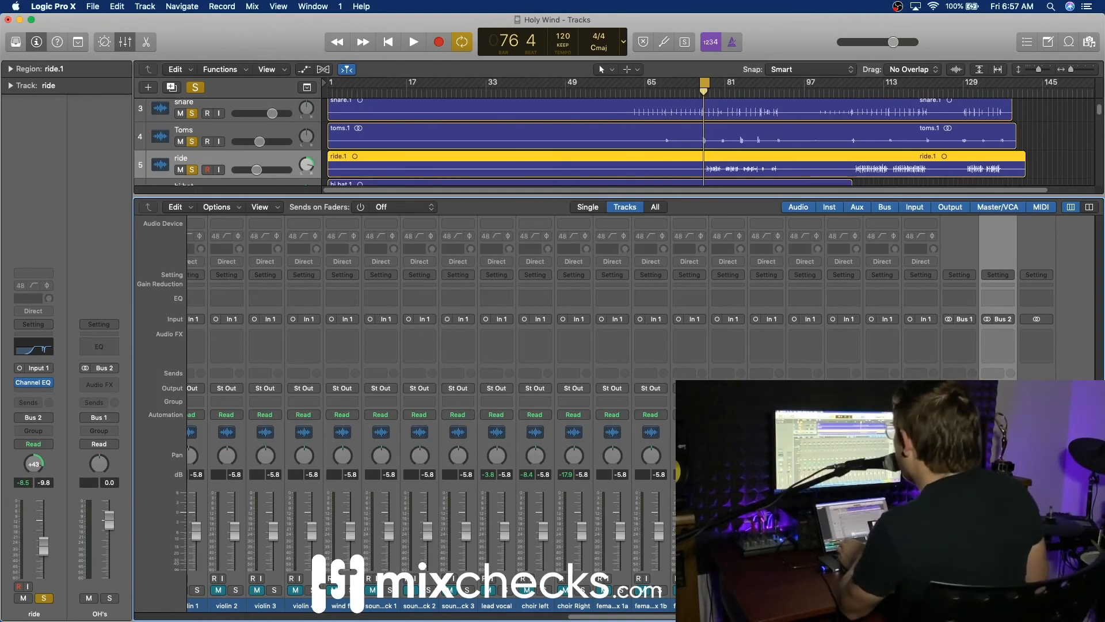
key("space")
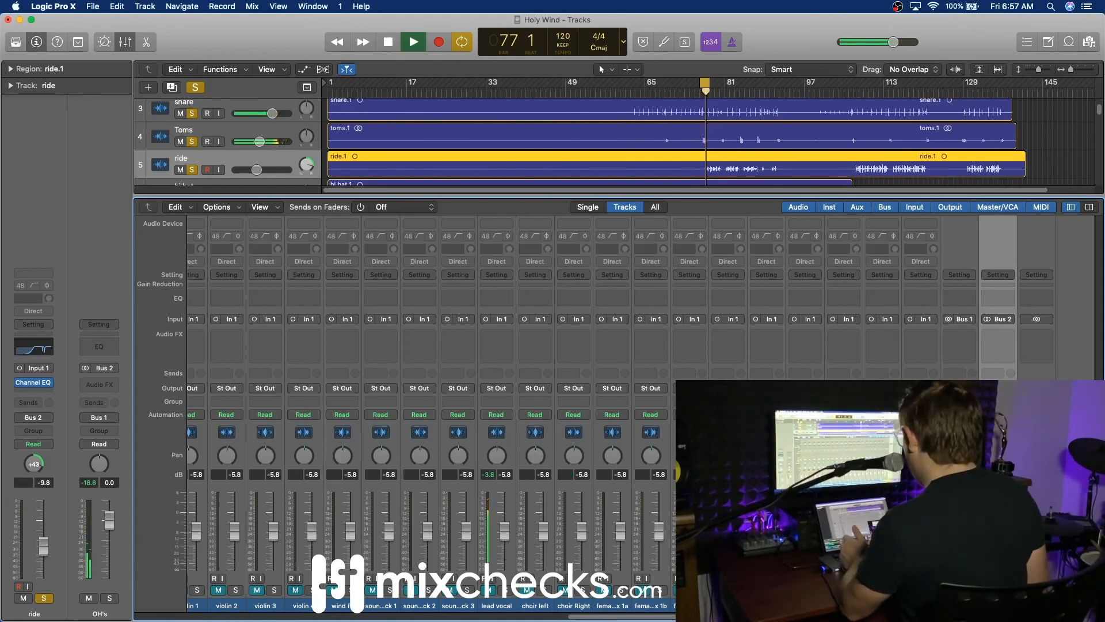
key("x")
key("x")
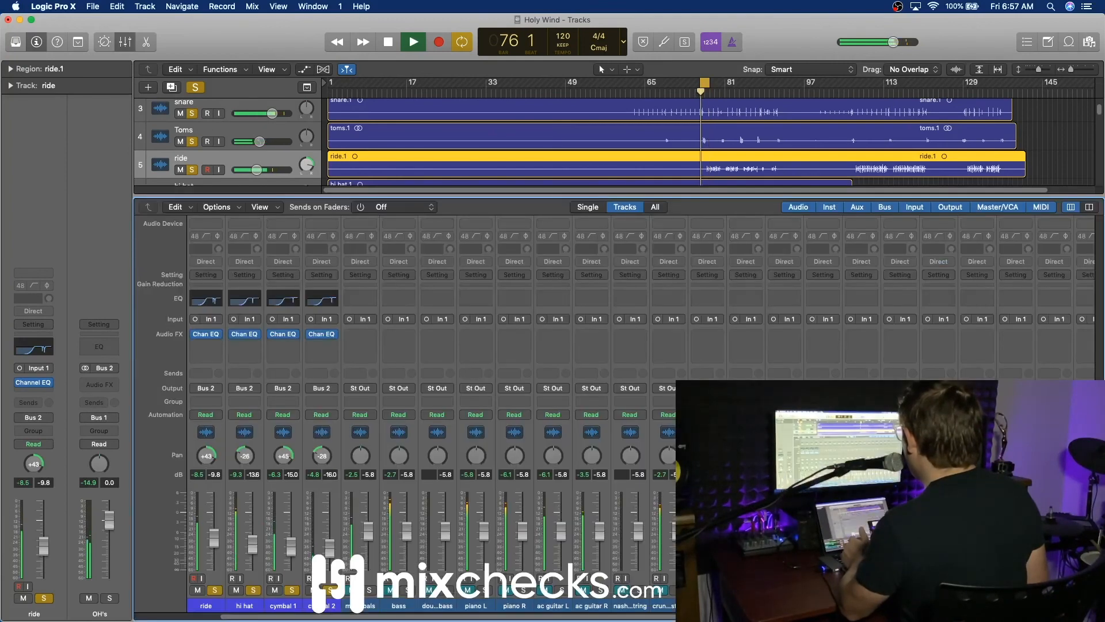